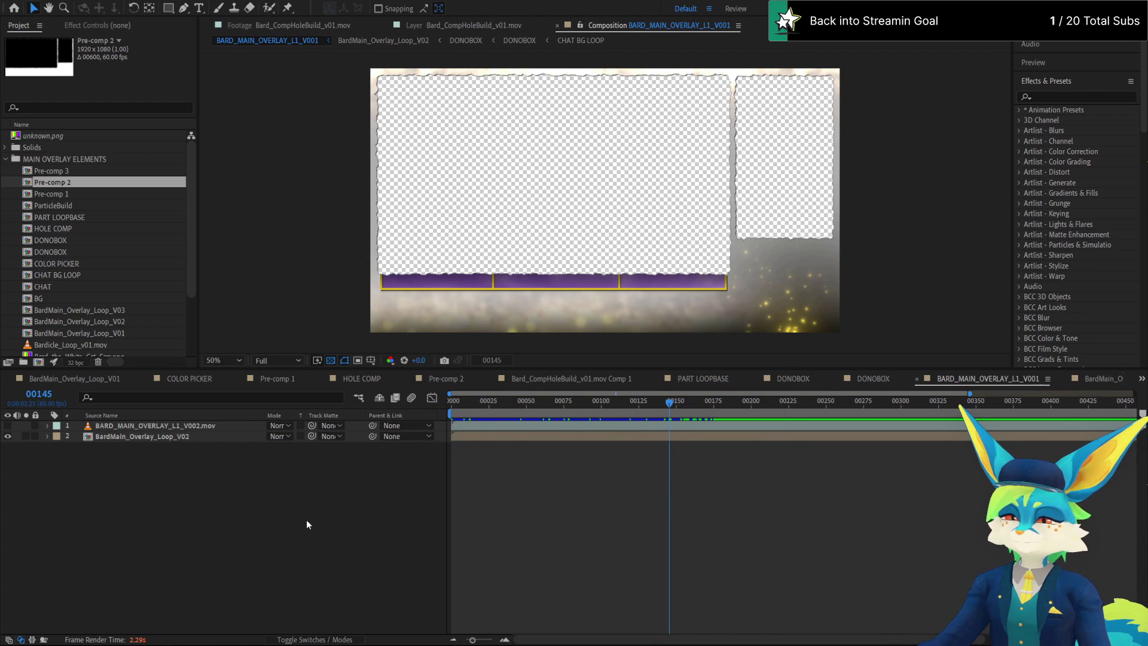
# Move the two BARD_MAIN_OVERLAY compositions and BARD_MAIN_OVERLAY_L1_V002.mov into the MAIN OVERLAY ELEMENTS folder
pyautogui.moveTo(192, 248)
pyautogui.mouseDown()
pyautogui.moveTo(193, 281)
pyautogui.moveTo(183, 229)
pyautogui.mouseUp()
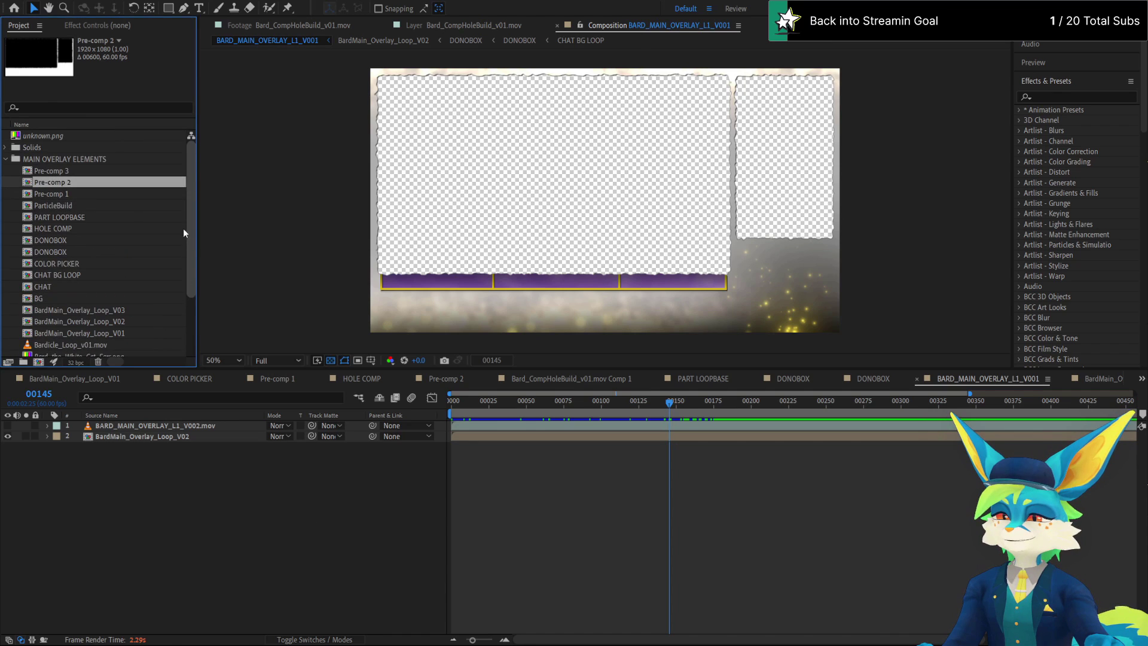
pyautogui.click(6, 159)
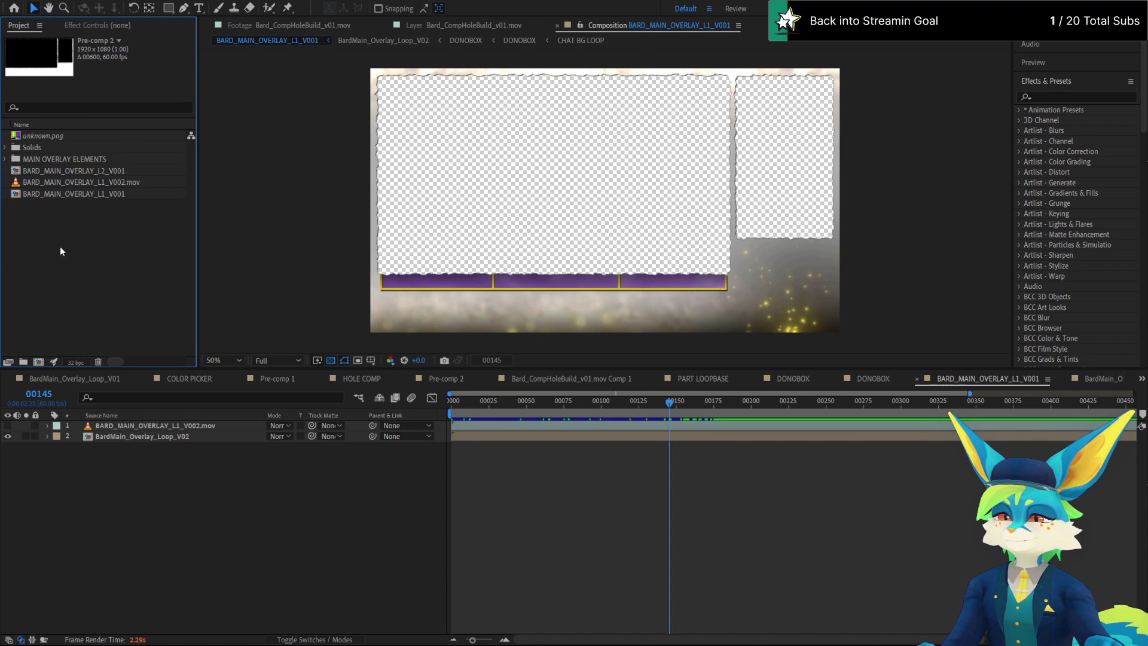
pyautogui.click(60, 172)
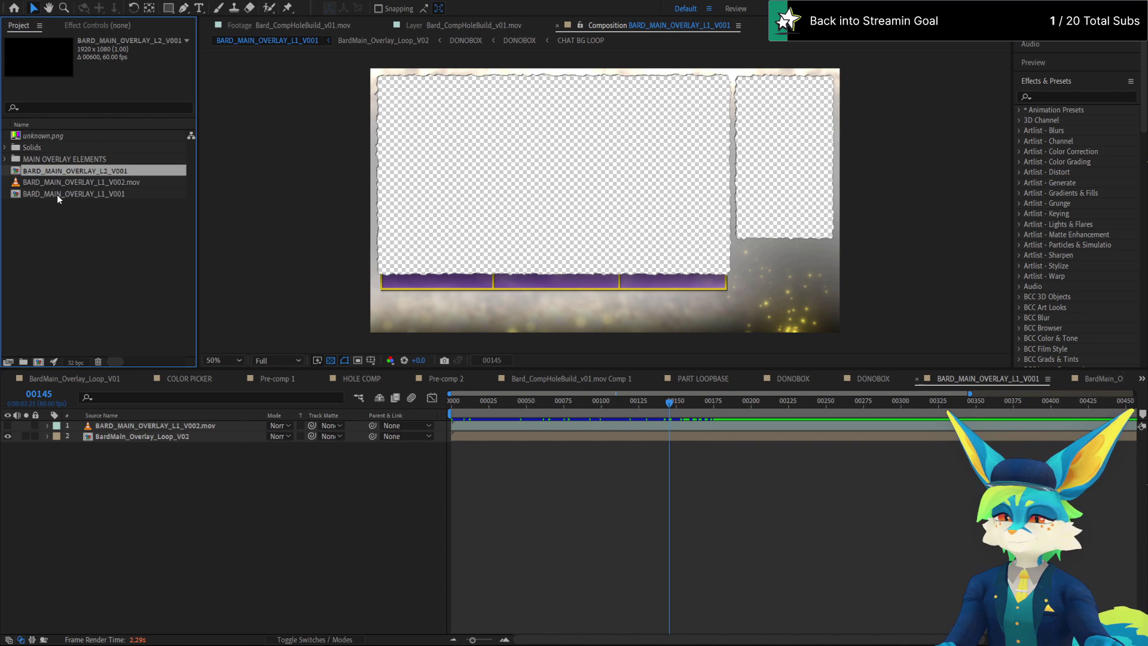
pyautogui.keyDown('shift'); pyautogui.click(57, 194); pyautogui.keyUp('shift')
pyautogui.moveTo(57, 194); pyautogui.dragTo(46, 160)
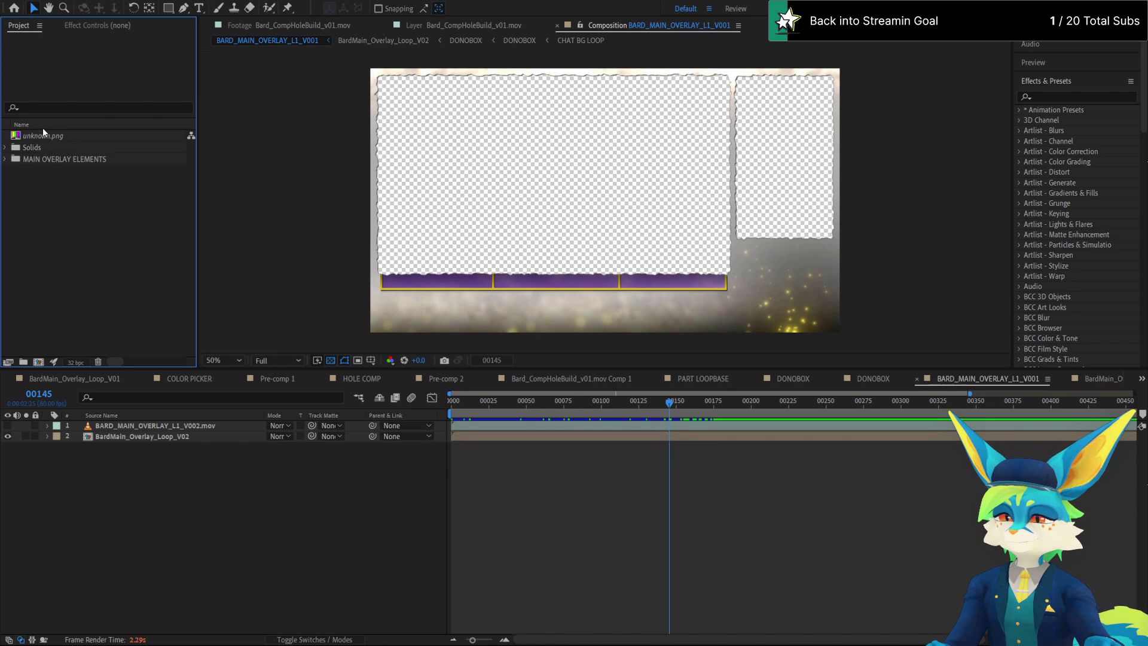
# Create a project folder named Elements and move unknown.png into it
pyautogui.hotkey('ctrl', 'alt', 'shift', 'n')
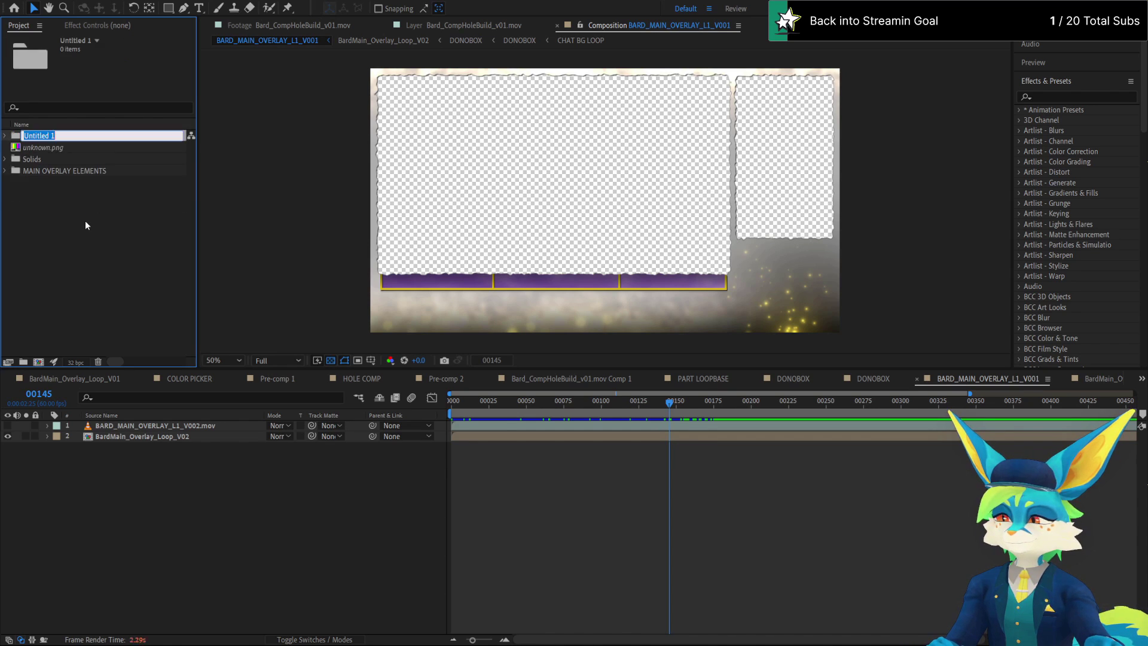
pyautogui.write('Ele')
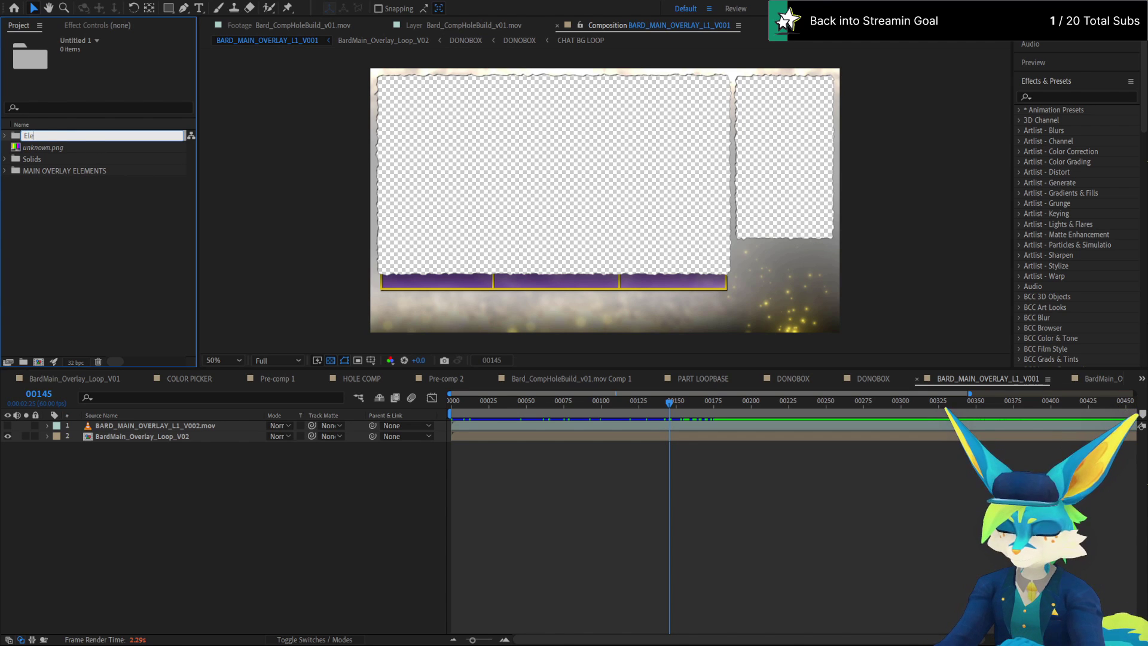
pyautogui.write('ments')
pyautogui.press('Return')
pyautogui.moveTo(43, 136); pyautogui.dragTo(48, 170)
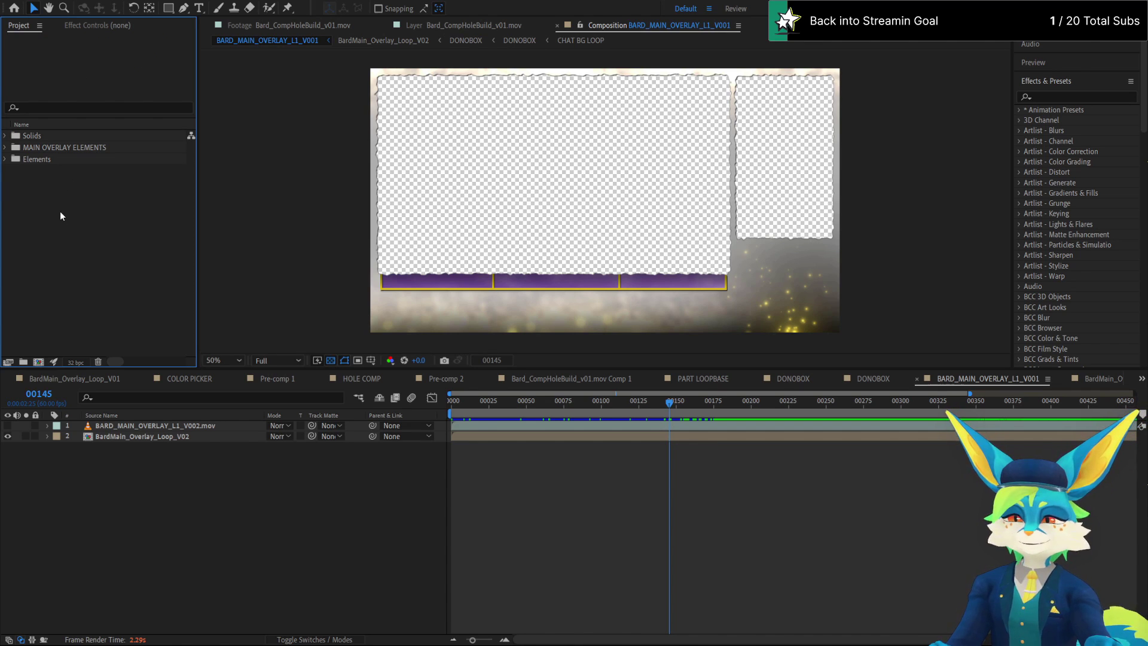
# Create a new 1920 x 1080 composition at 60 fps with a one-frame duration
pyautogui.doubleClick(90, 220)
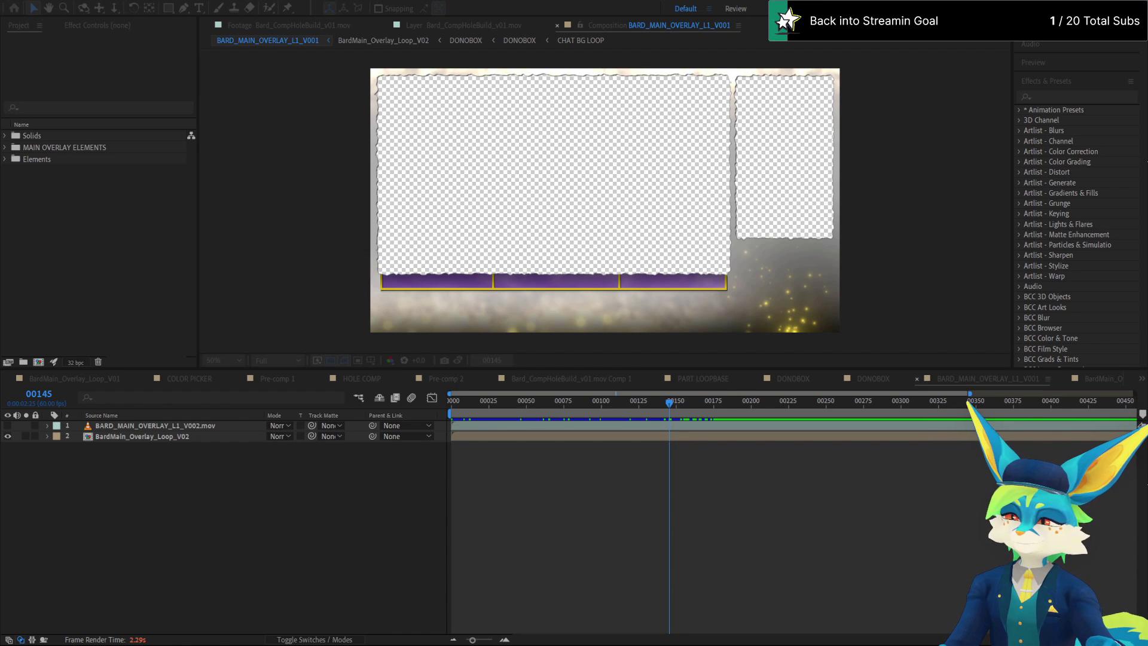
pyautogui.press('Return')
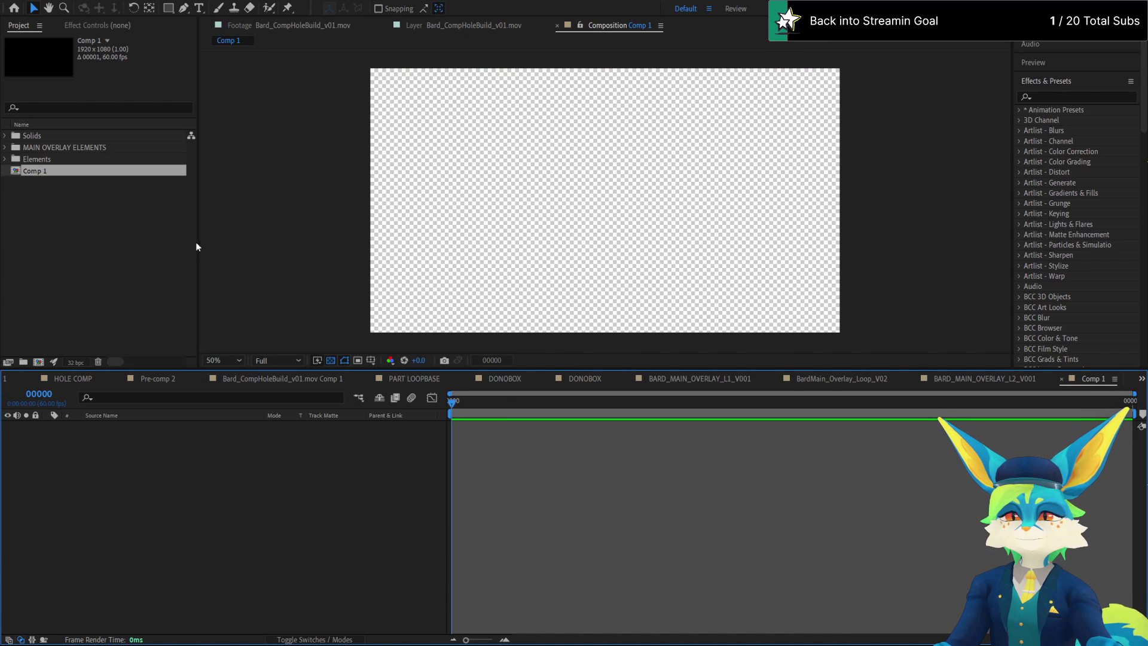
pyautogui.click(48, 214)
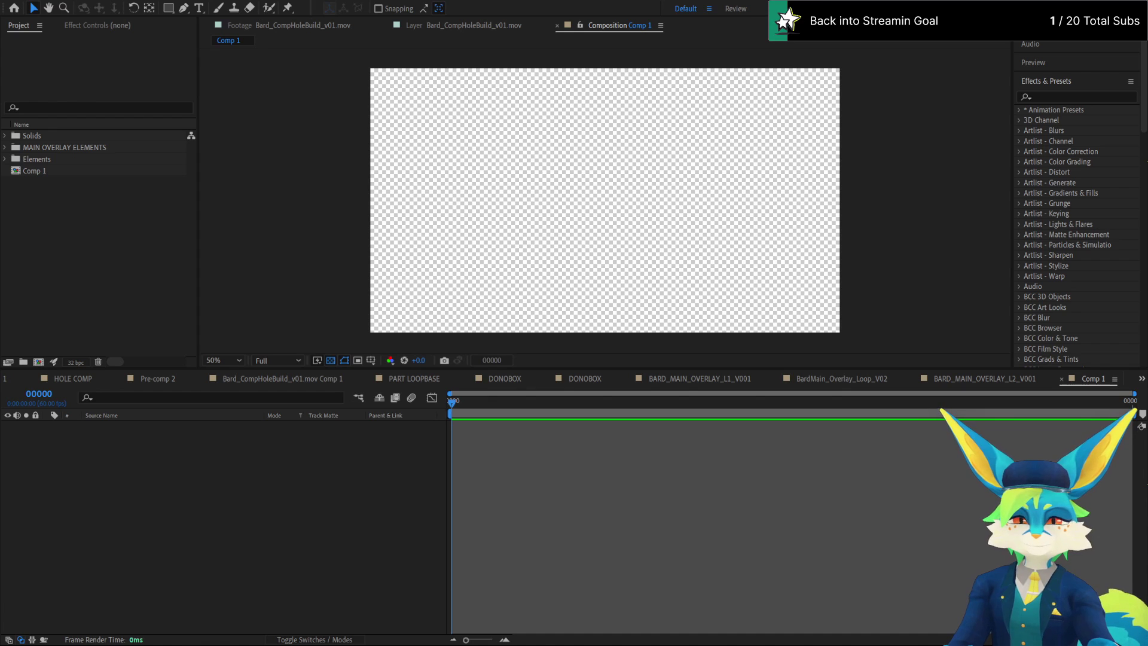
pyautogui.click(126, 227)
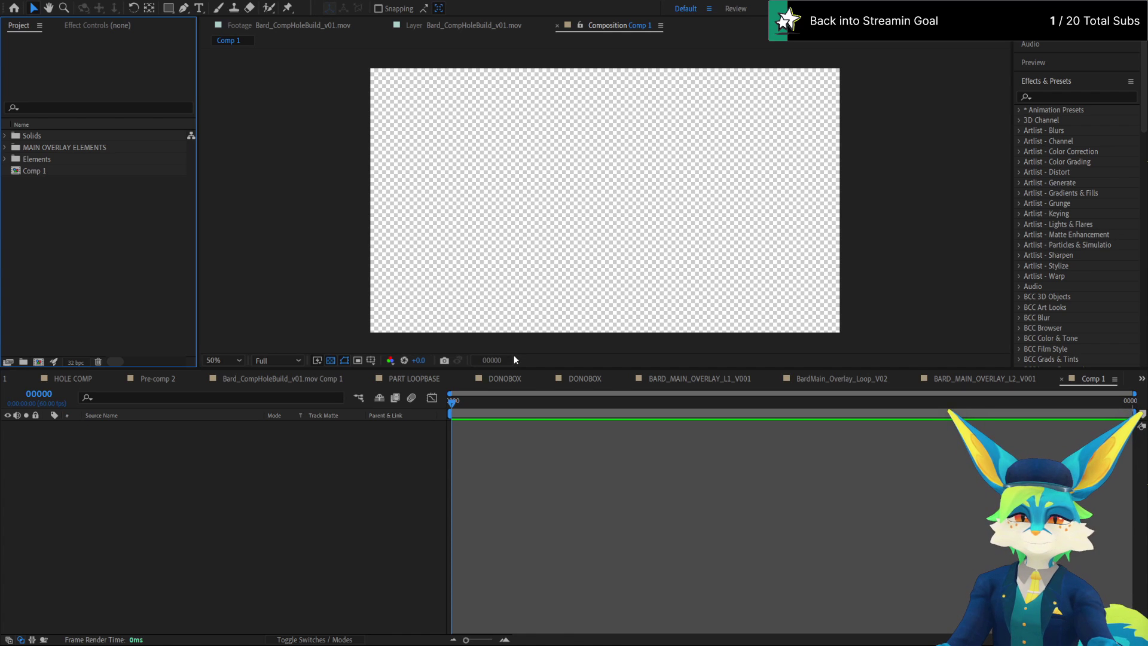
# Add the CHAT BG LOOP composition from the MAIN OVERLAY ELEMENTS folder to Comp 1 as a layer
pyautogui.click(6, 148)
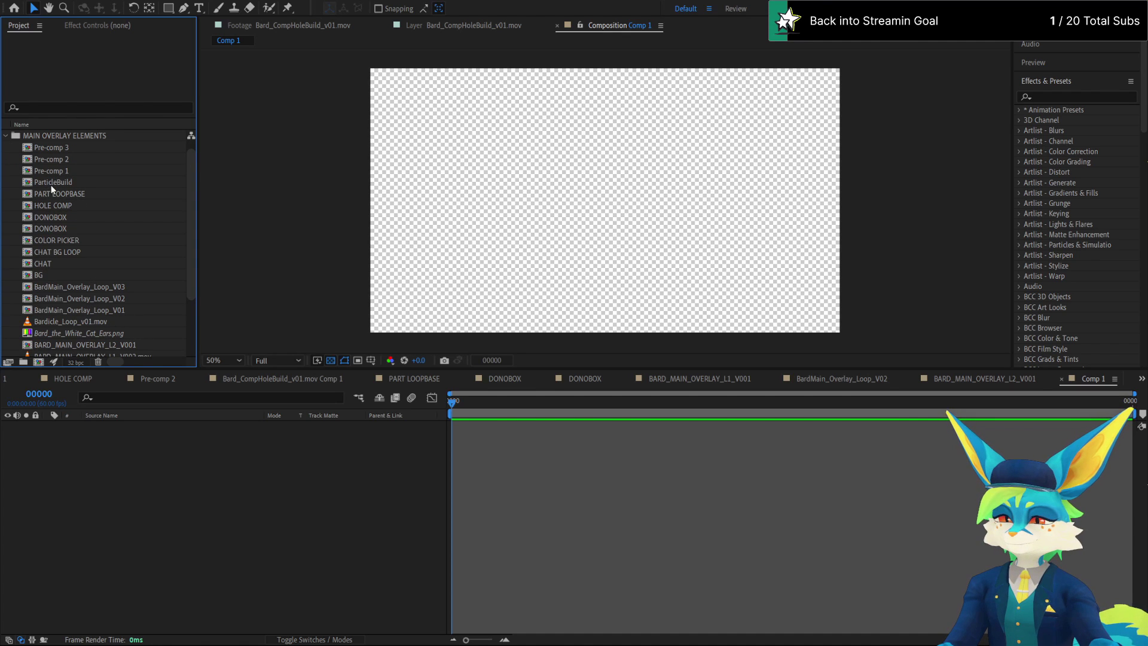
pyautogui.click(48, 160)
pyautogui.click(63, 150)
pyautogui.click(67, 192)
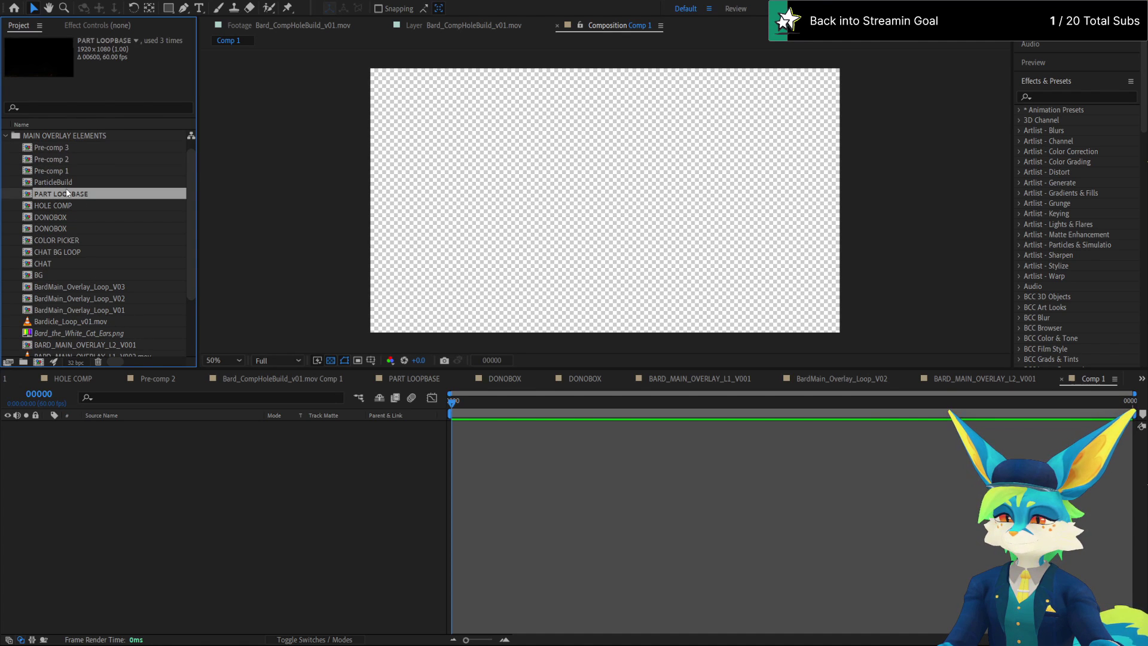
pyautogui.click(70, 182)
pyautogui.click(69, 205)
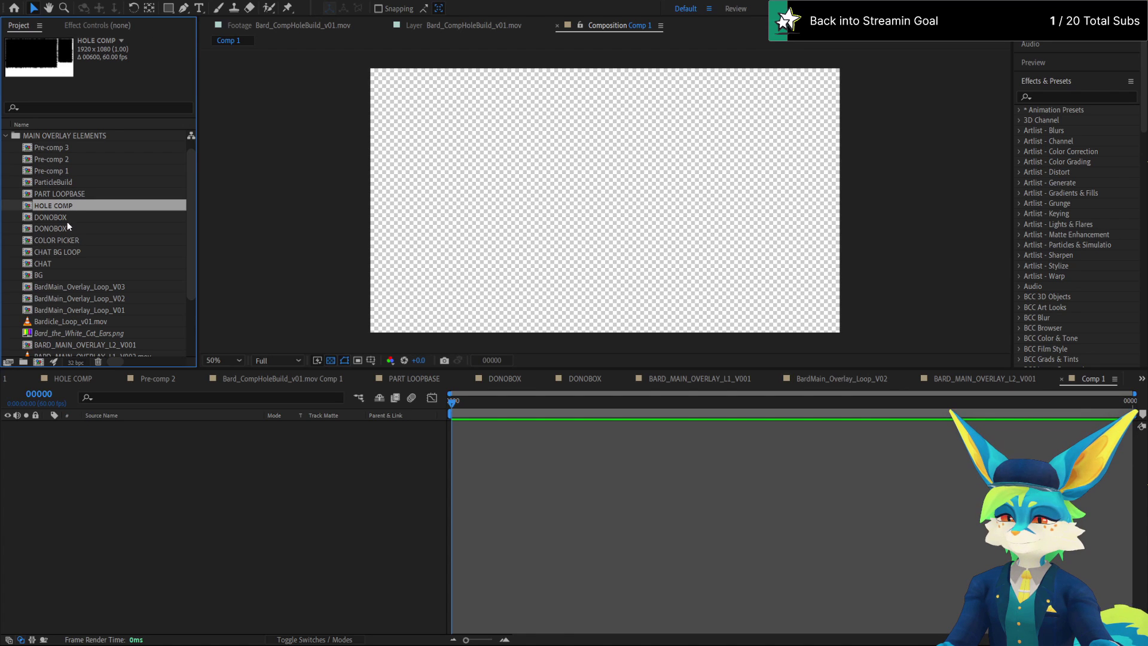
pyautogui.click(75, 240)
pyautogui.click(76, 252)
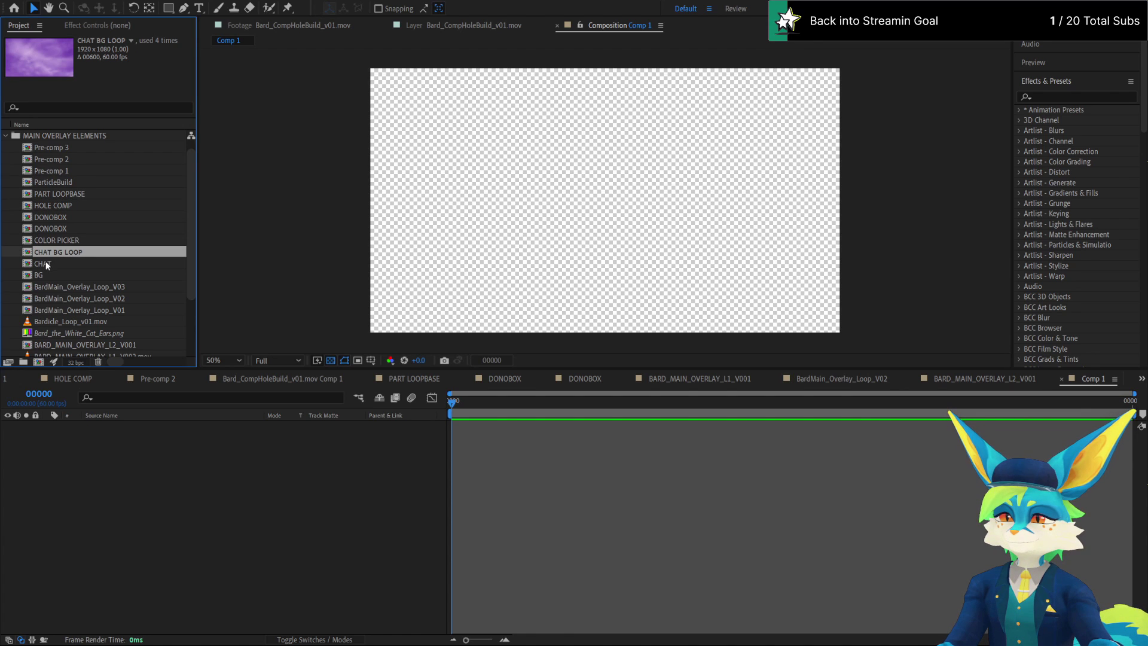
pyautogui.click(63, 259)
pyautogui.click(75, 252)
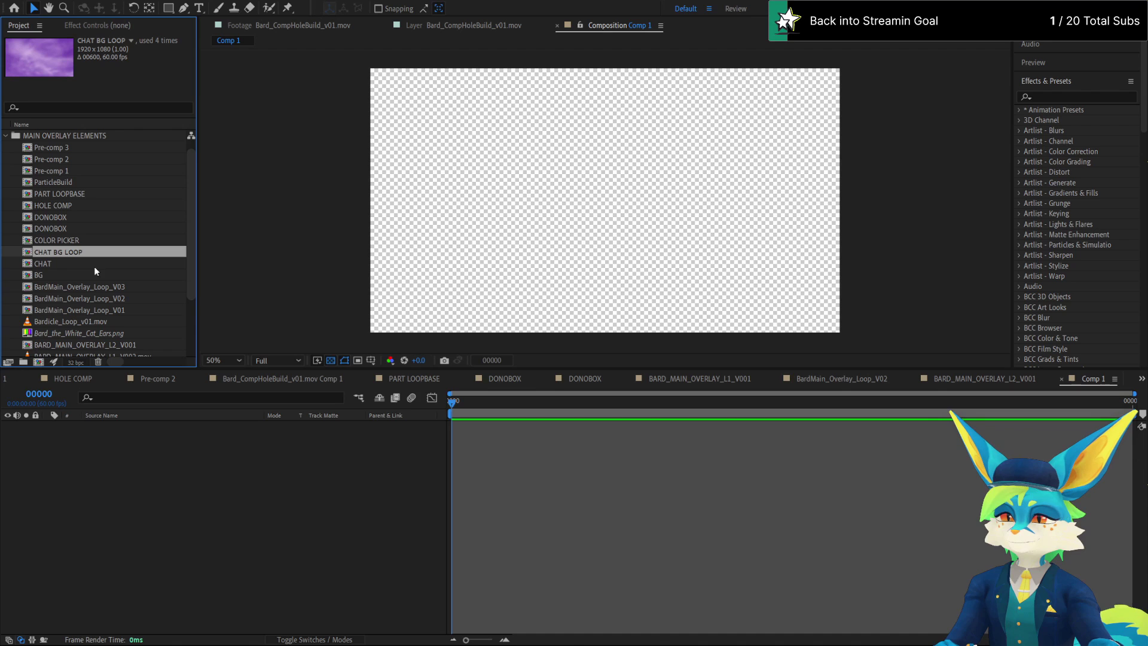
pyautogui.click(55, 265)
pyautogui.moveTo(75, 251); pyautogui.dragTo(142, 532)
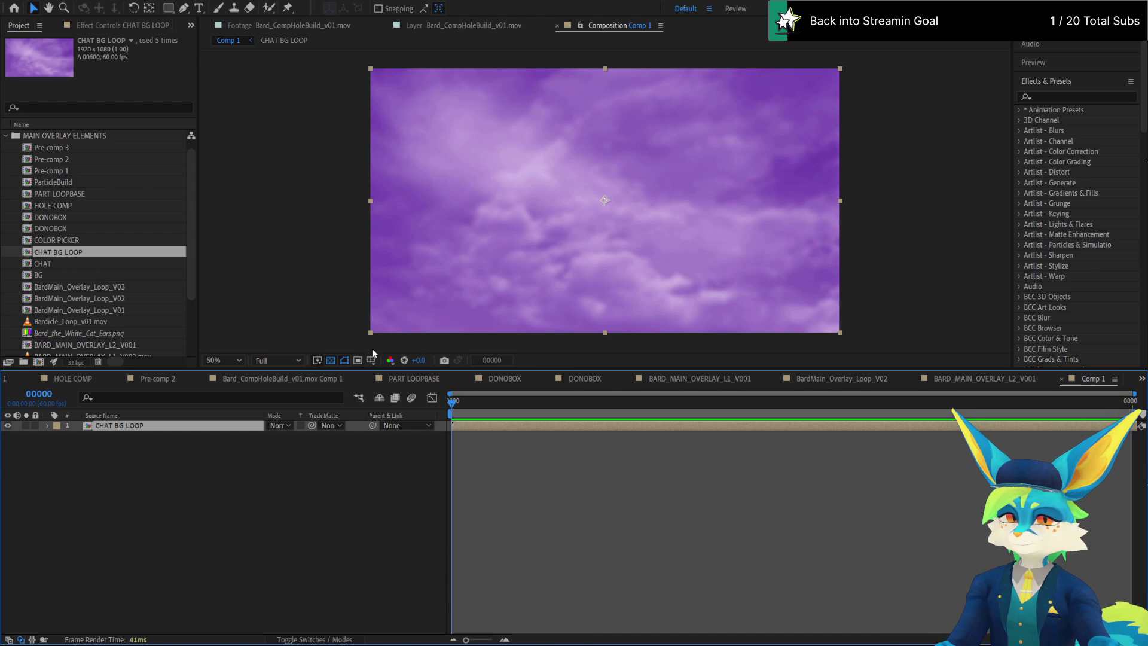
# Examine the layers of BardMain_Overlay_Loop_V03 by soloing the lower ones, and open its BG composition
pyautogui.scroll(-3, 110, 275)
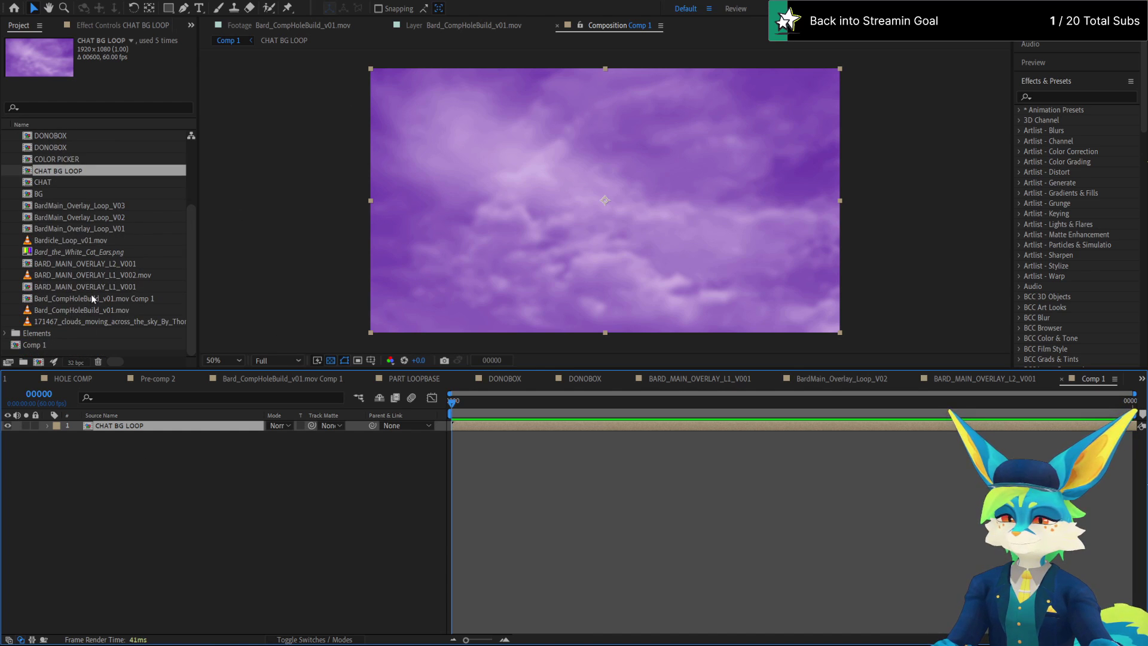
pyautogui.click(93, 206)
pyautogui.doubleClick(85, 205)
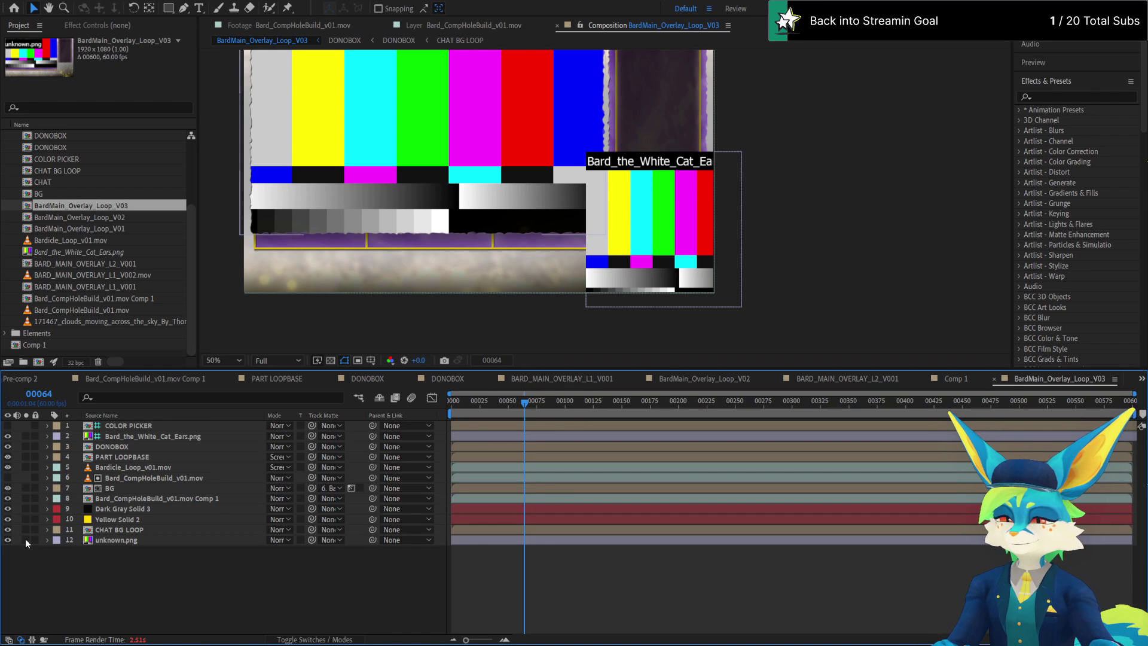
pyautogui.click(27, 540)
pyautogui.click(26, 529)
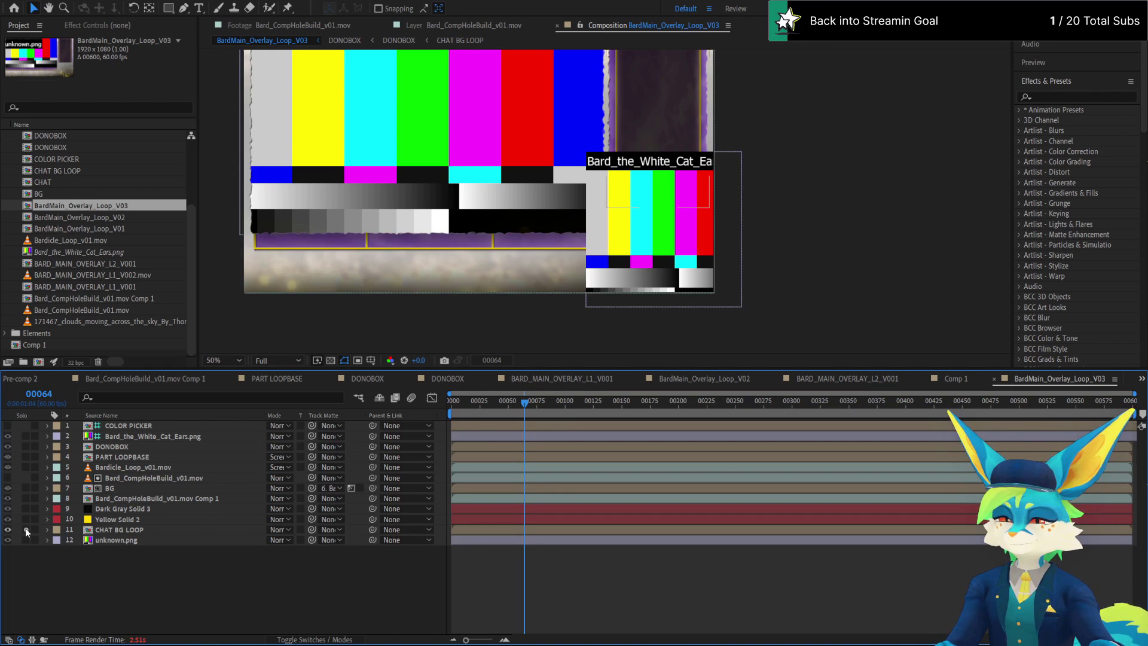
pyautogui.click(26, 529)
pyautogui.click(25, 519)
pyautogui.click(25, 518)
pyautogui.click(27, 508)
pyautogui.click(26, 508)
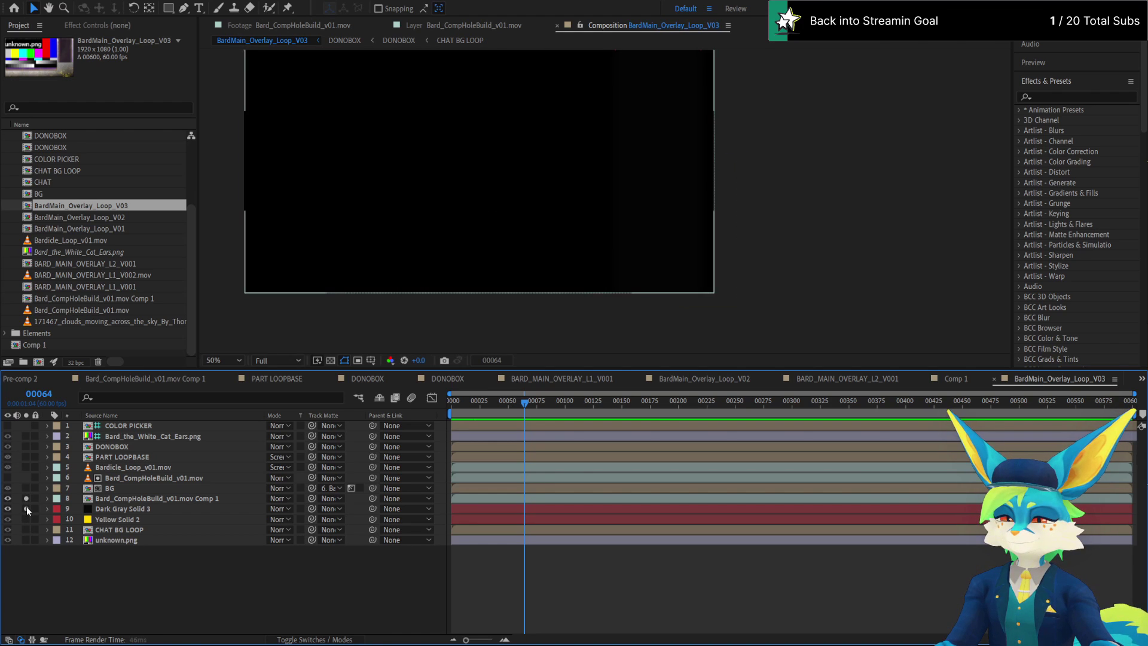
pyautogui.doubleClick(247, 488)
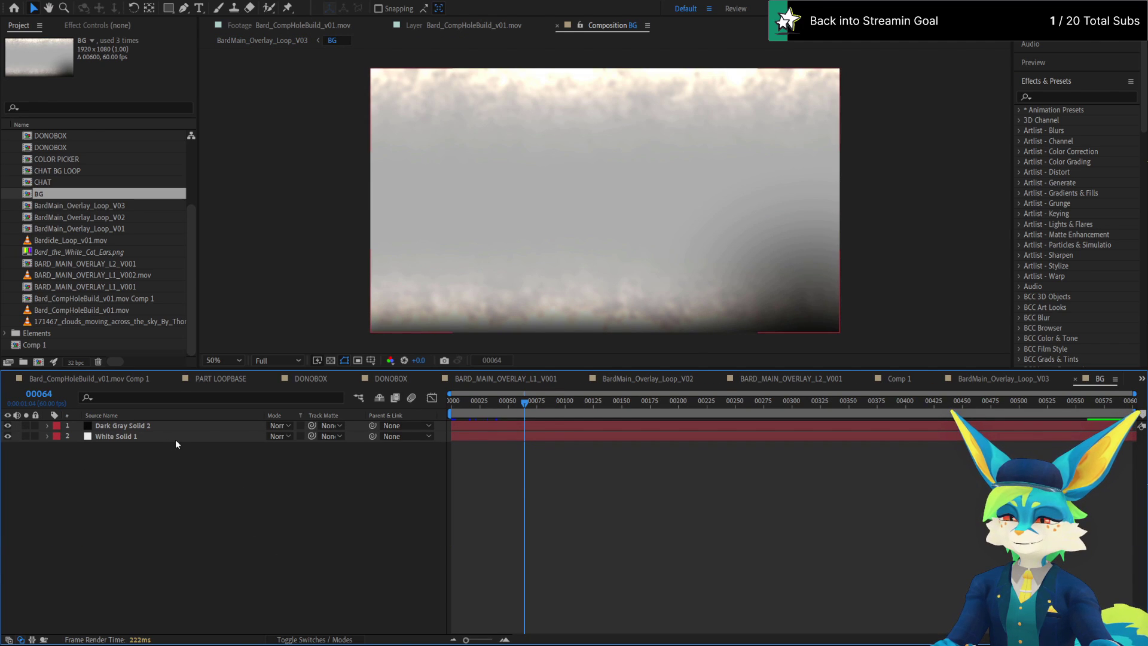
pyautogui.click(26, 196)
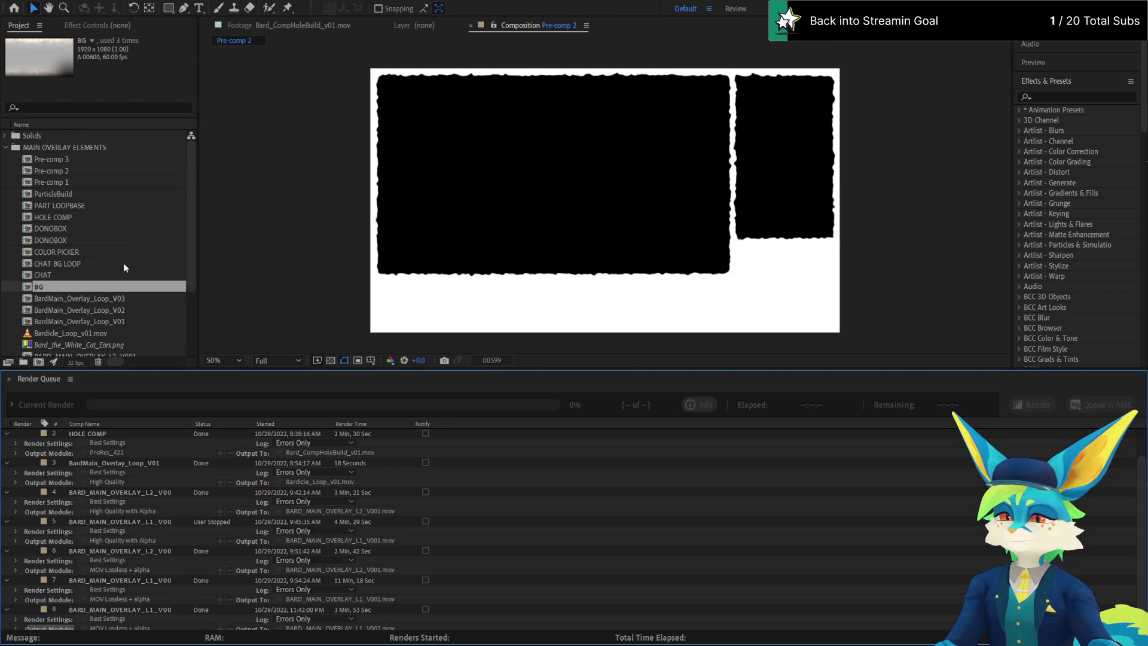
# Return to Comp 1 and add the BG composition as a layer beneath CHAT BG LOOP
pyautogui.scroll(-3, 137, 260)
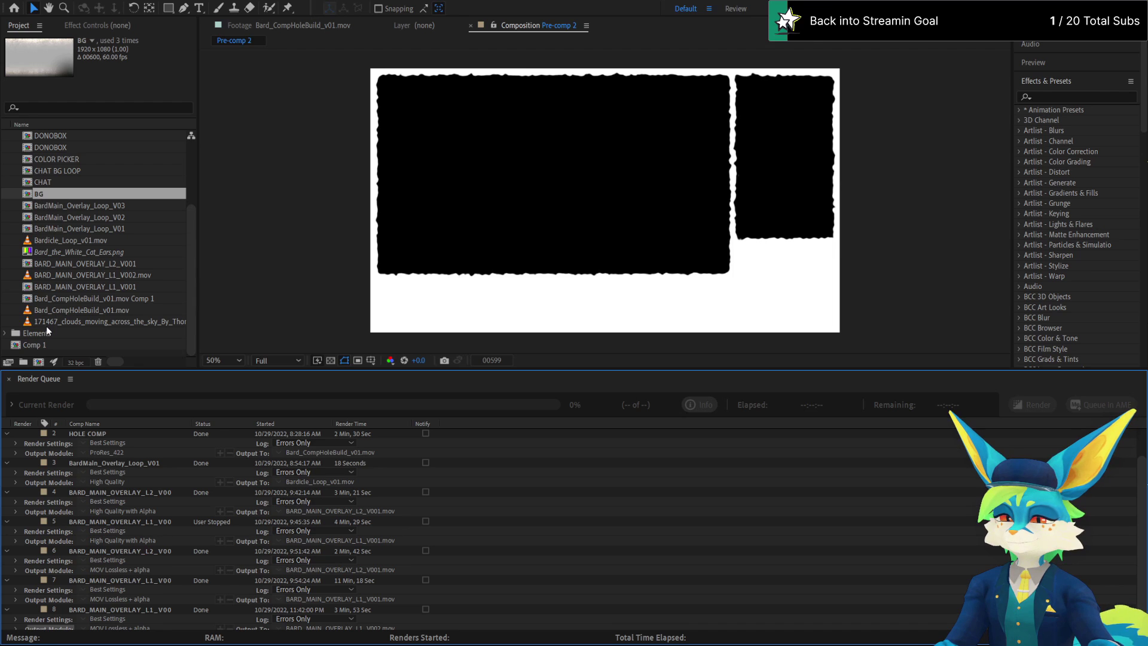
pyautogui.doubleClick(34, 345)
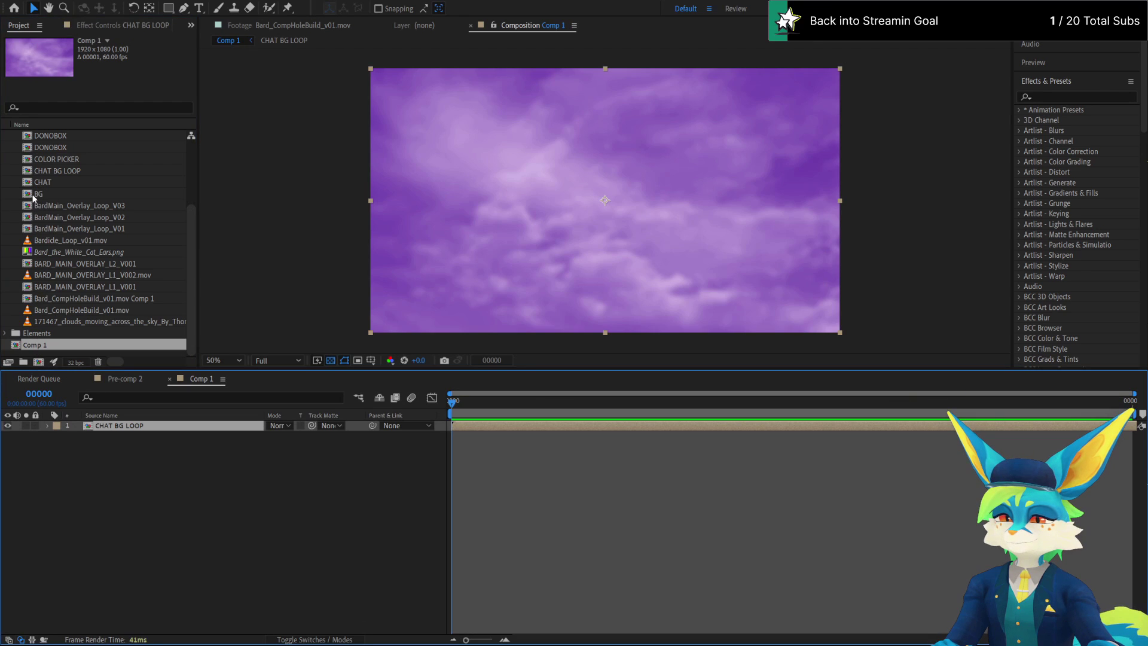
pyautogui.click(33, 195)
pyautogui.moveTo(33, 198); pyautogui.dragTo(239, 508)
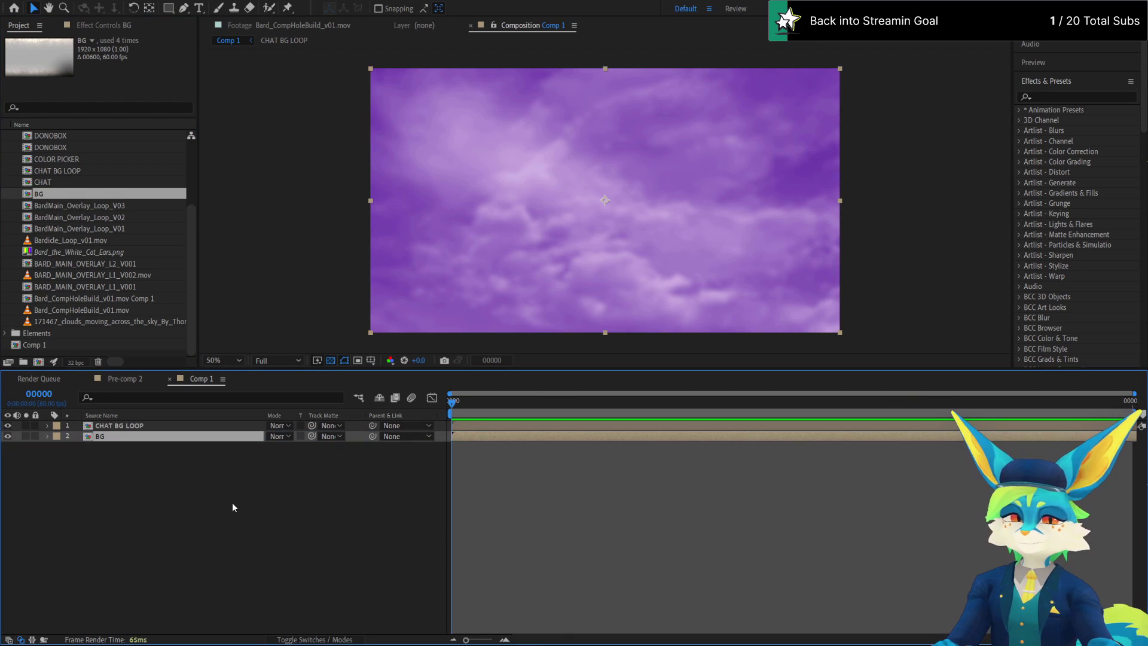
pyautogui.click(193, 472)
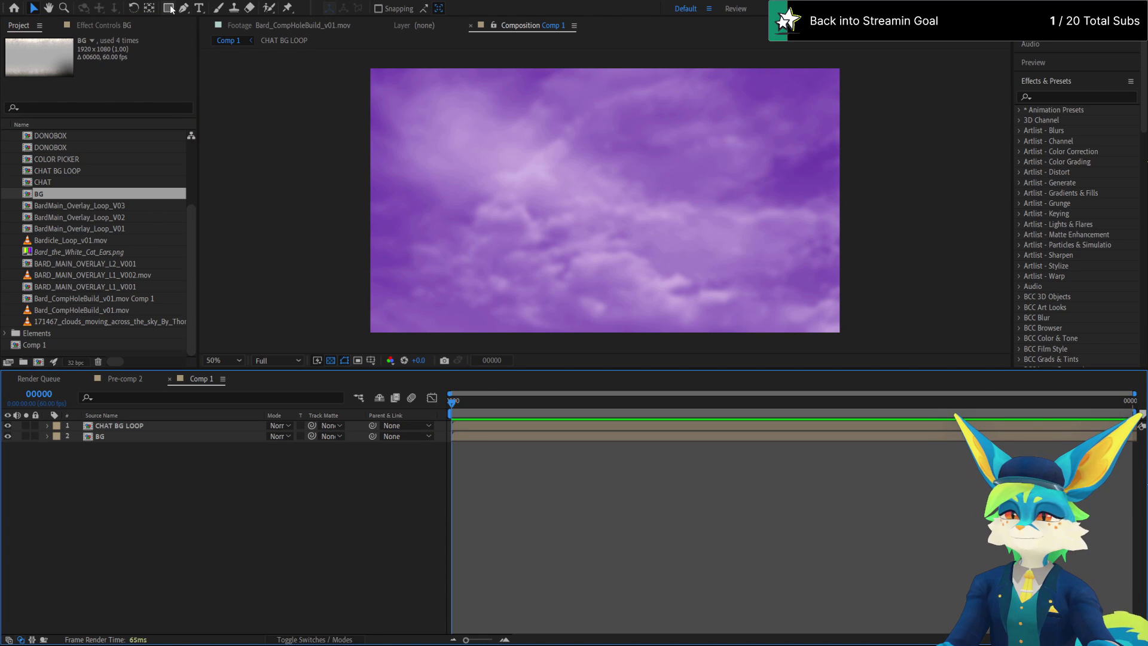
# Draw a tall, narrow rounded-rectangle mask on the CHAT BG LOOP layer near the middle of the frame
pyautogui.click(131, 425)
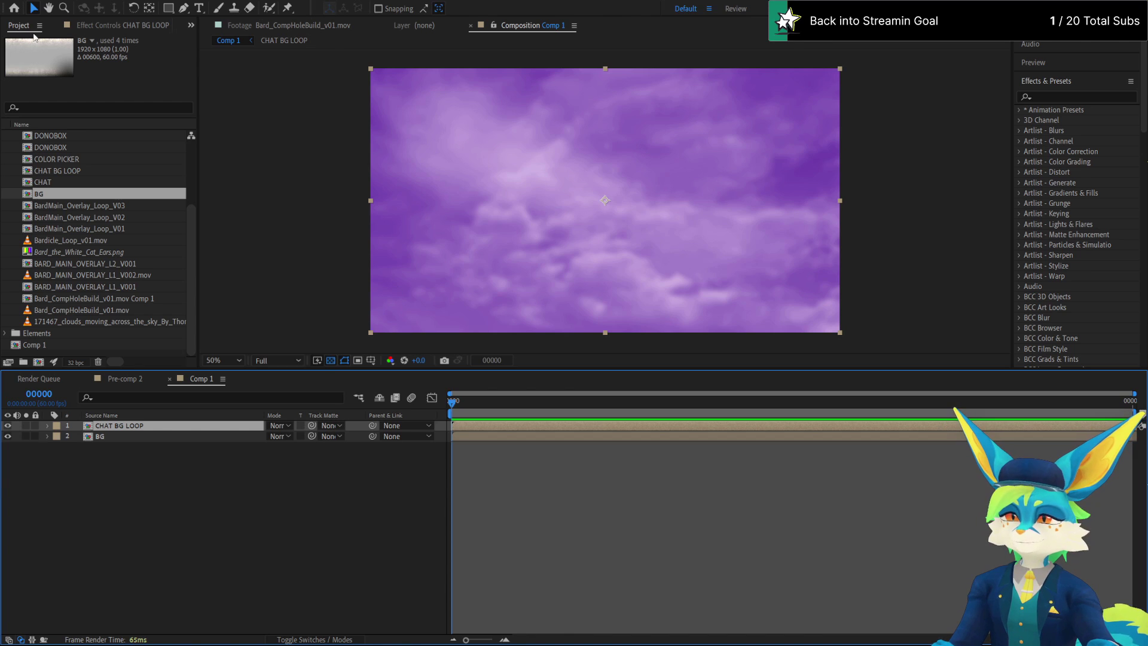
pyautogui.click(168, 8)
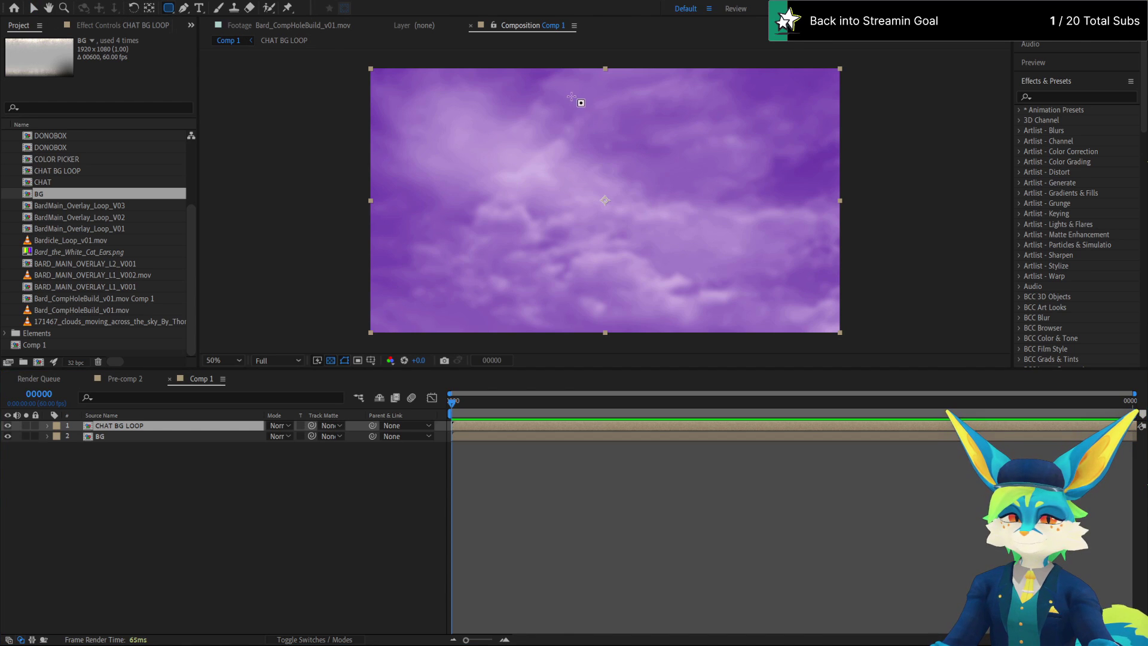
pyautogui.moveTo(557, 84); pyautogui.dragTo(664, 307)
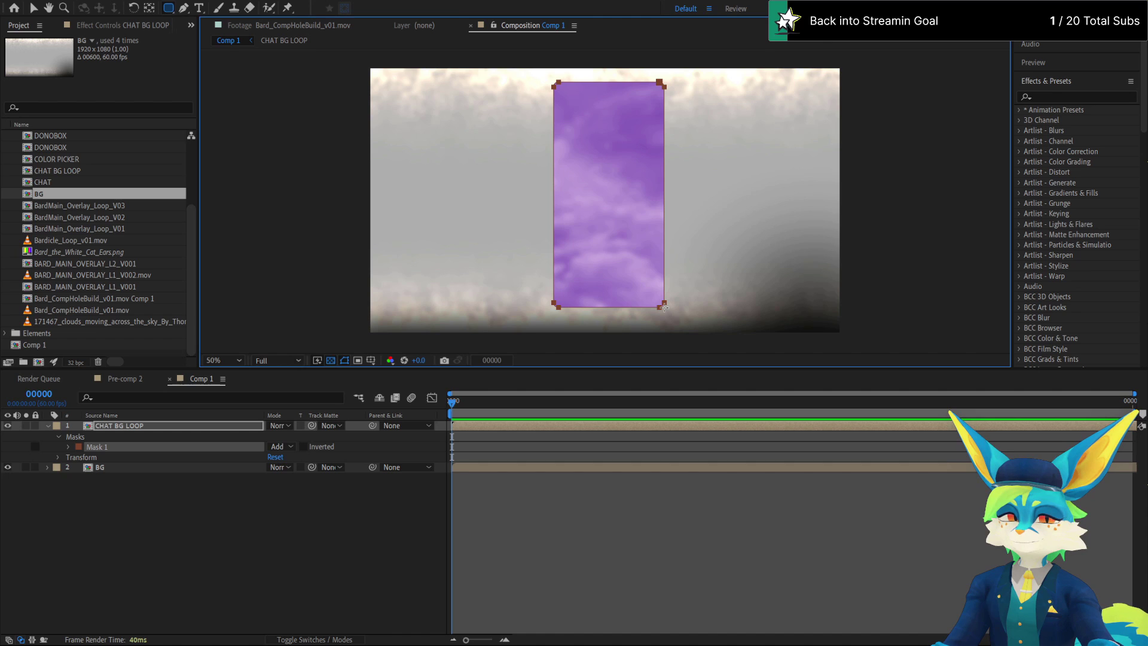
pyautogui.moveTo(664, 306); pyautogui.dragTo(651, 283)
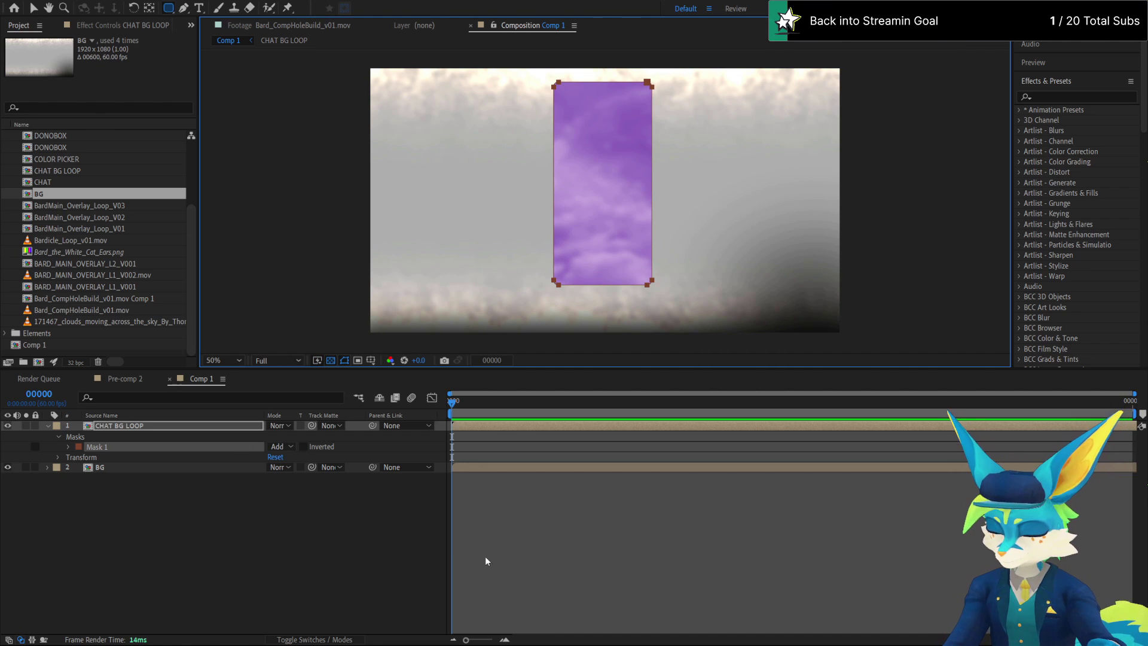
# Nudge the mask on CHAT BG LOOP down and slightly right toward the centre of the frame
pyautogui.press('v')
pyautogui.hotkey('shift', 'Down')
pyautogui.hotkey('shift', 'Down')
pyautogui.hotkey('shift', 'Up')
pyautogui.hotkey('shift', 'Down')
pyautogui.hotkey('shift', 'Right')
pyautogui.hotkey('shift', 'Right')
pyautogui.hotkey('shift', 'Left')
pyautogui.hotkey('shift', 'Left')
pyautogui.hotkey('shift', 'Right')
pyautogui.hotkey('shift', 'Right')
pyautogui.hotkey('shift', 'Left')
pyautogui.hotkey('shift', 'Left')
pyautogui.hotkey('shift', 'Right')
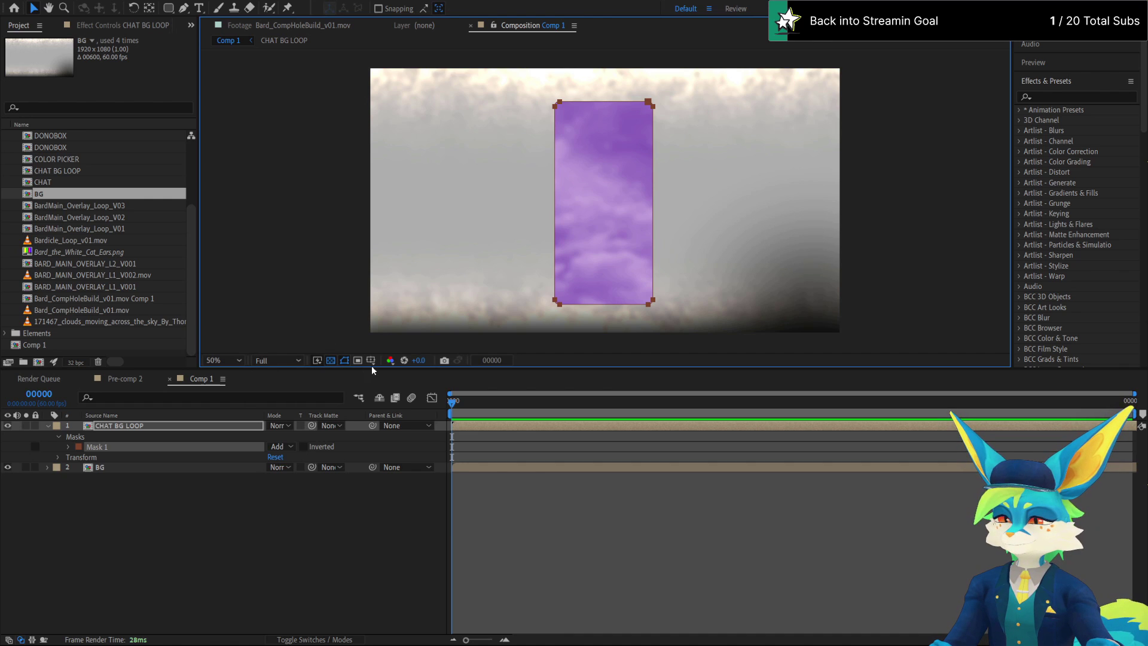
# Show the title/action safe guides and check the mask's vertical centring against them
pyautogui.press("'")
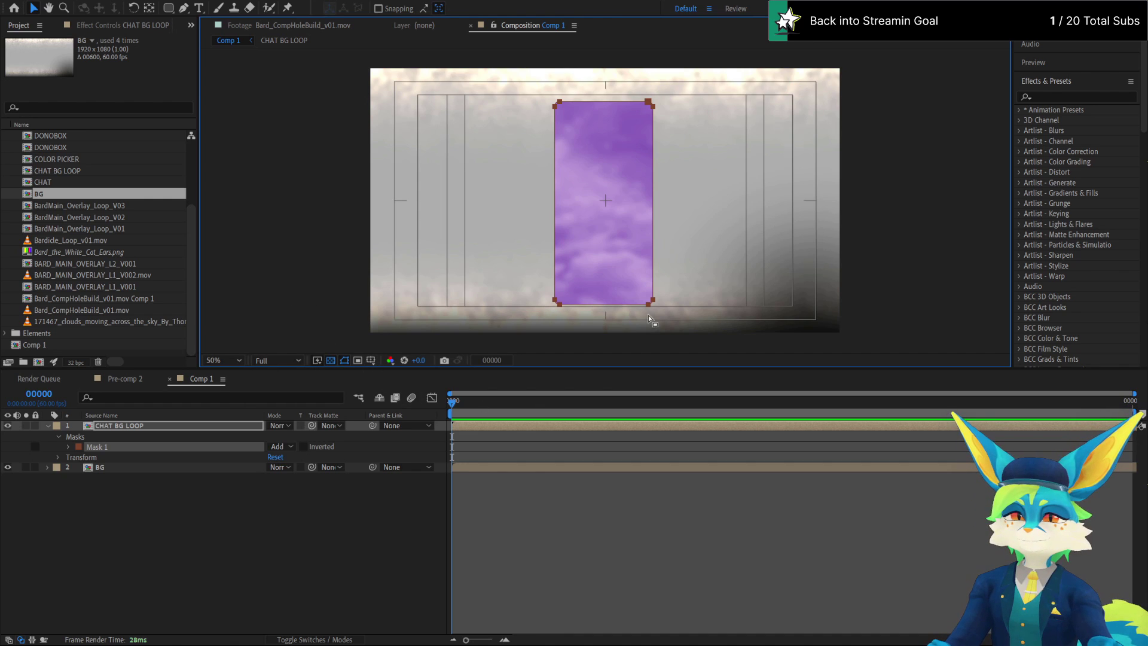
pyautogui.hotkey('shift', 'Up')
pyautogui.hotkey('shift', 'Down')
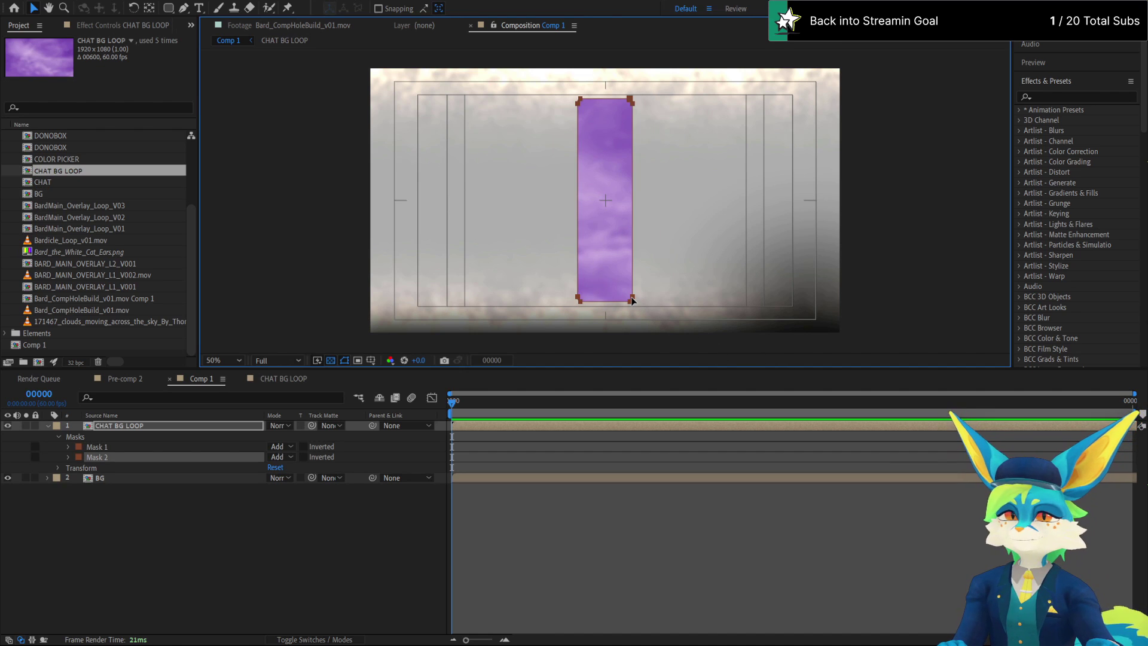
# Place a second mask of the same size on CHAT BG LOOP just right of the first, leaving a narrow gap
pyautogui.moveTo(631, 300); pyautogui.dragTo(691, 300)
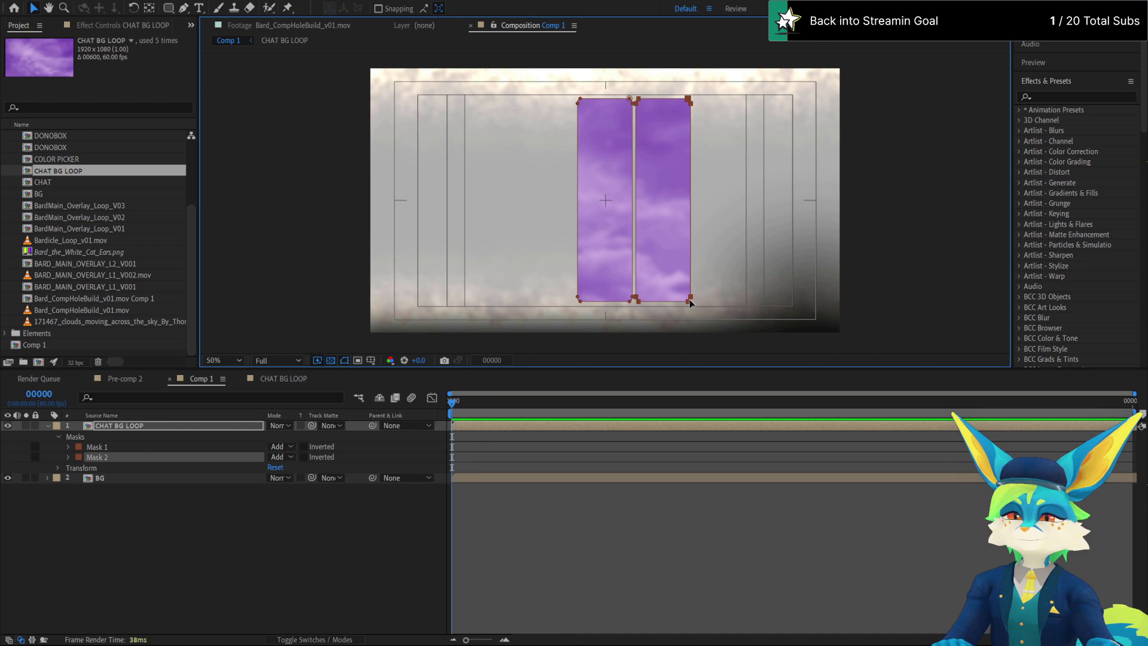
# Duplicate the CHAT BG LOOP panel mask twice and line the copies up to the right, keeping the same narrow gap
pyautogui.hotkey('ctrl', 'd')
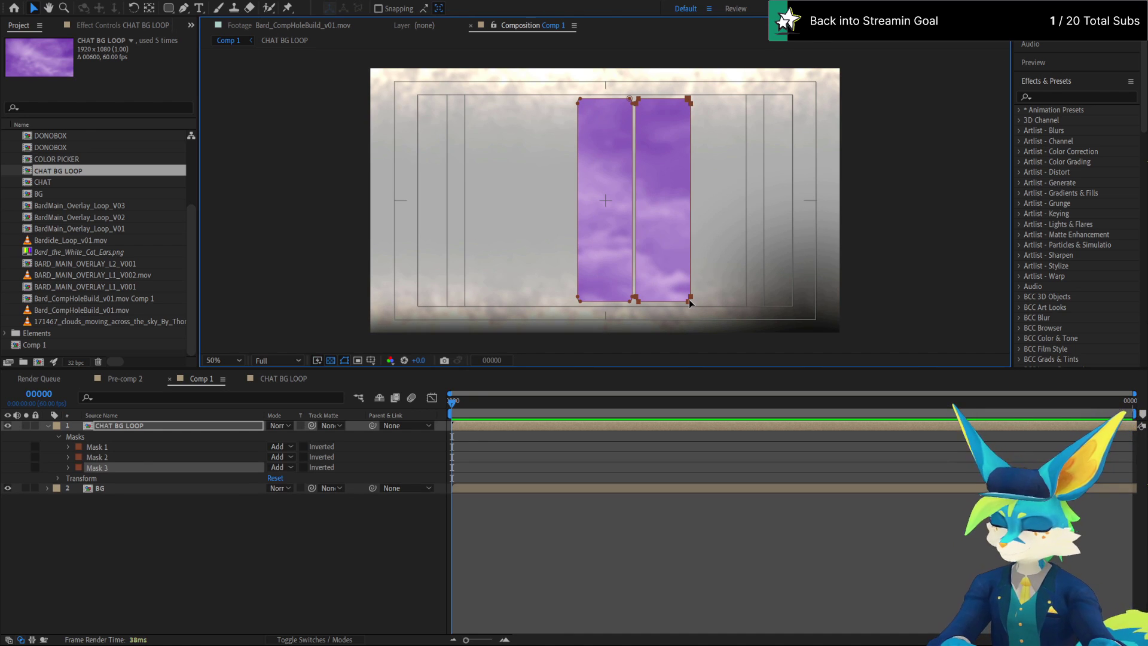
pyautogui.moveTo(691, 296); pyautogui.dragTo(749, 295)
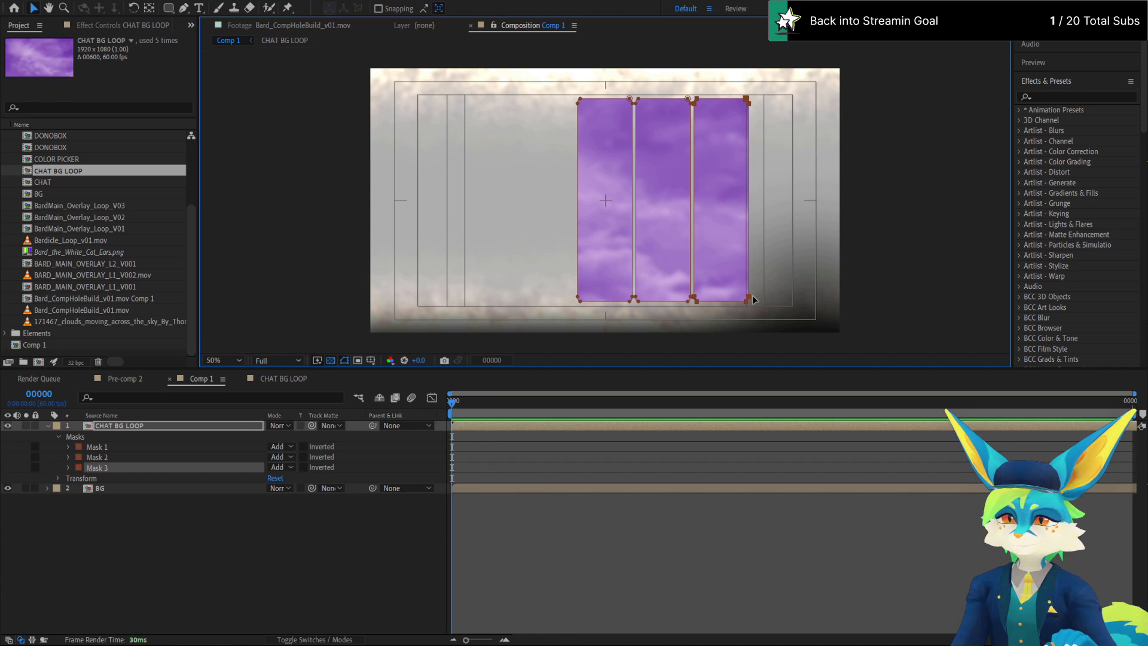
pyautogui.hotkey('ctrl', 'd')
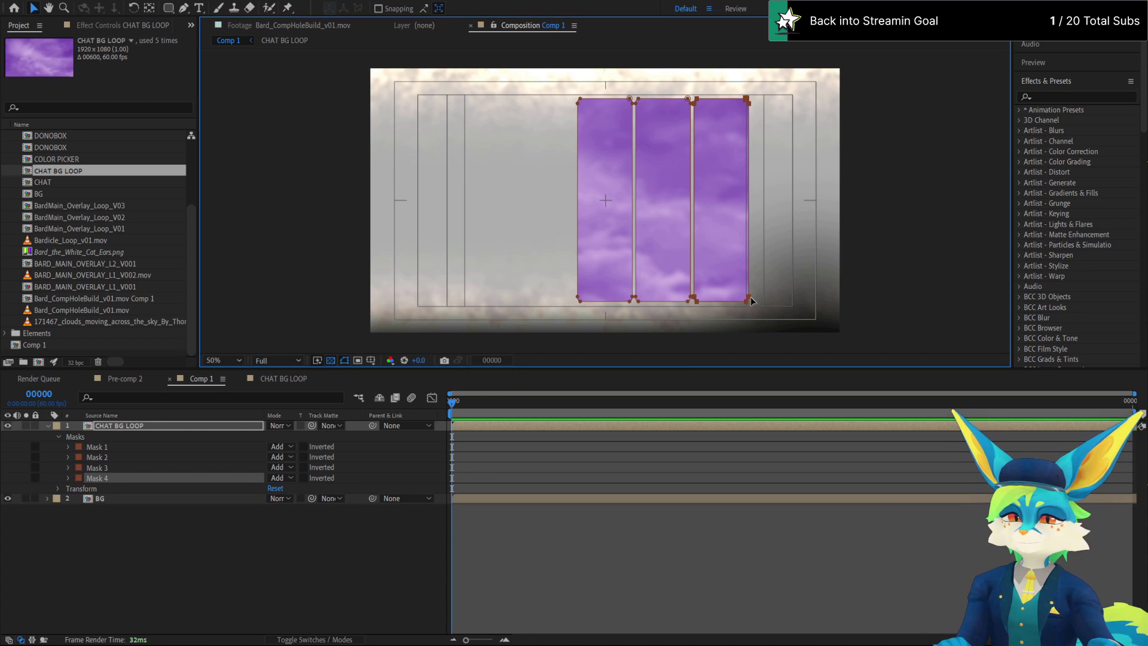
pyautogui.moveTo(752, 297); pyautogui.dragTo(808, 301)
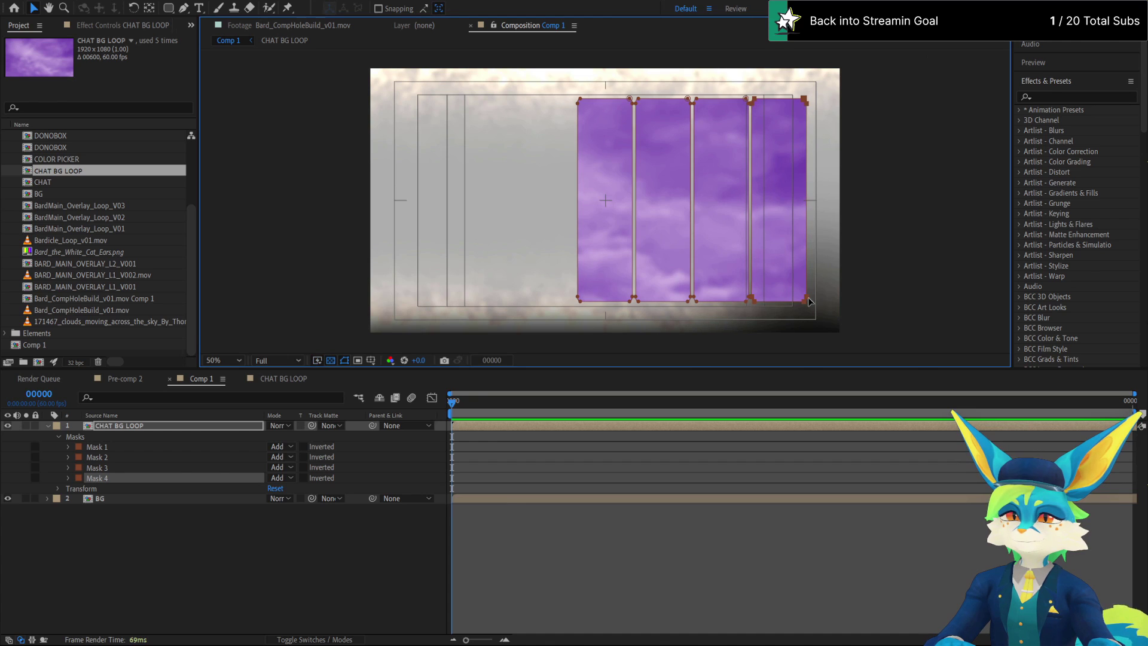
# Duplicate all four CHAT BG LOOP masks together and shift the copies left to continue the evenly spaced row of panels
pyautogui.click(745, 300)
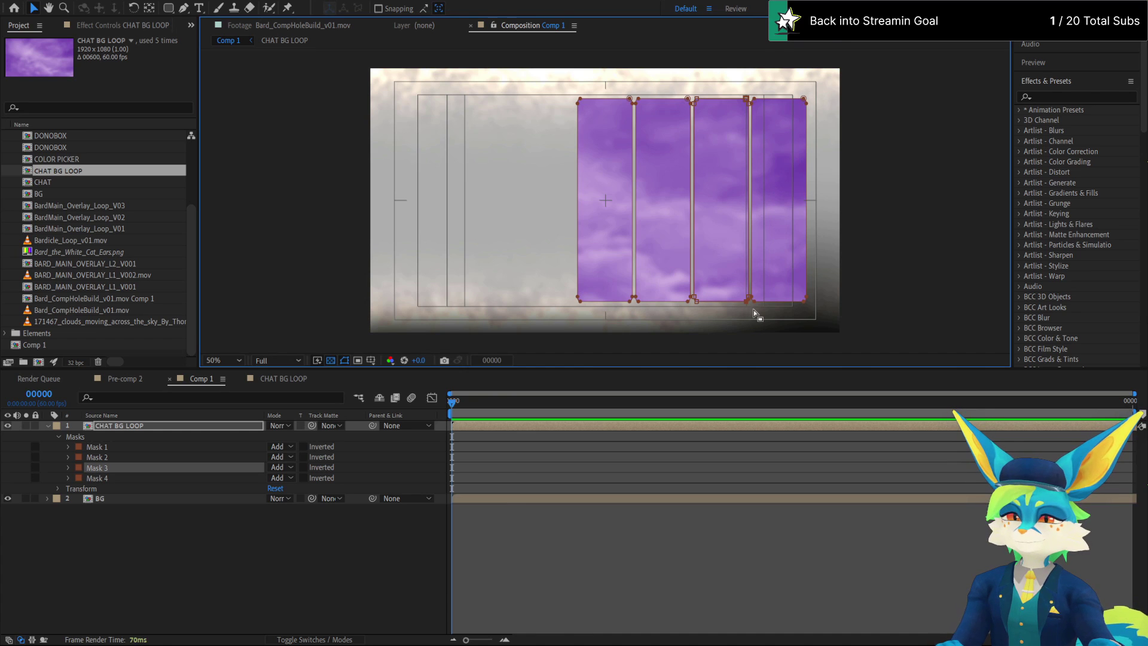
pyautogui.click(753, 310)
pyautogui.moveTo(631, 73); pyautogui.dragTo(843, 344)
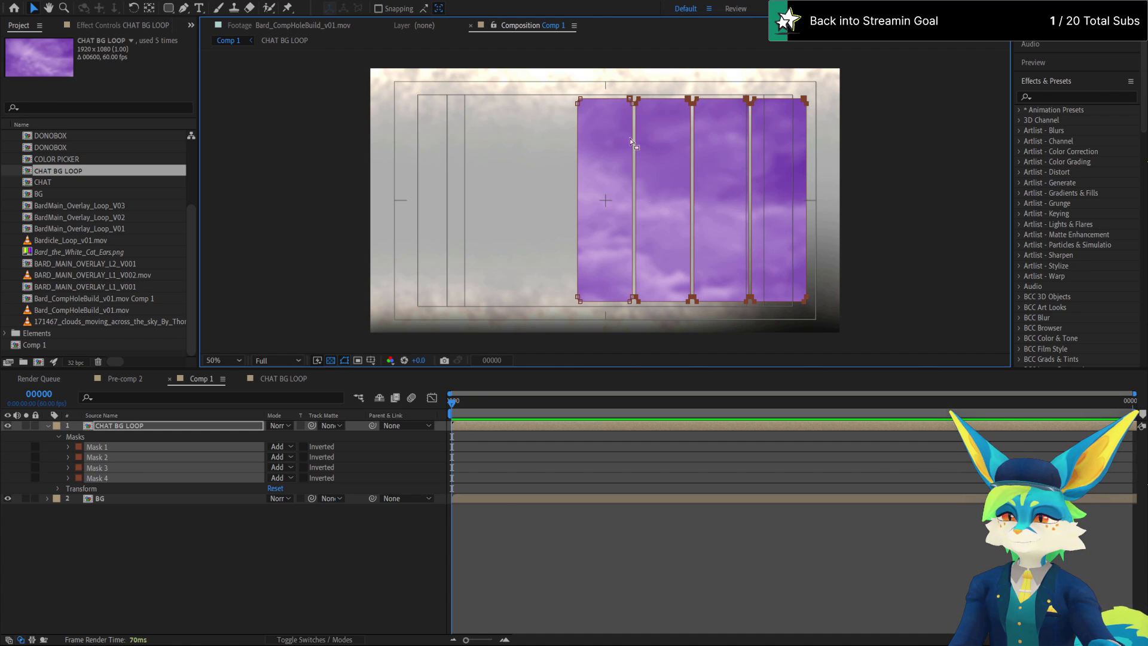
pyautogui.hotkey('ctrl', 'd')
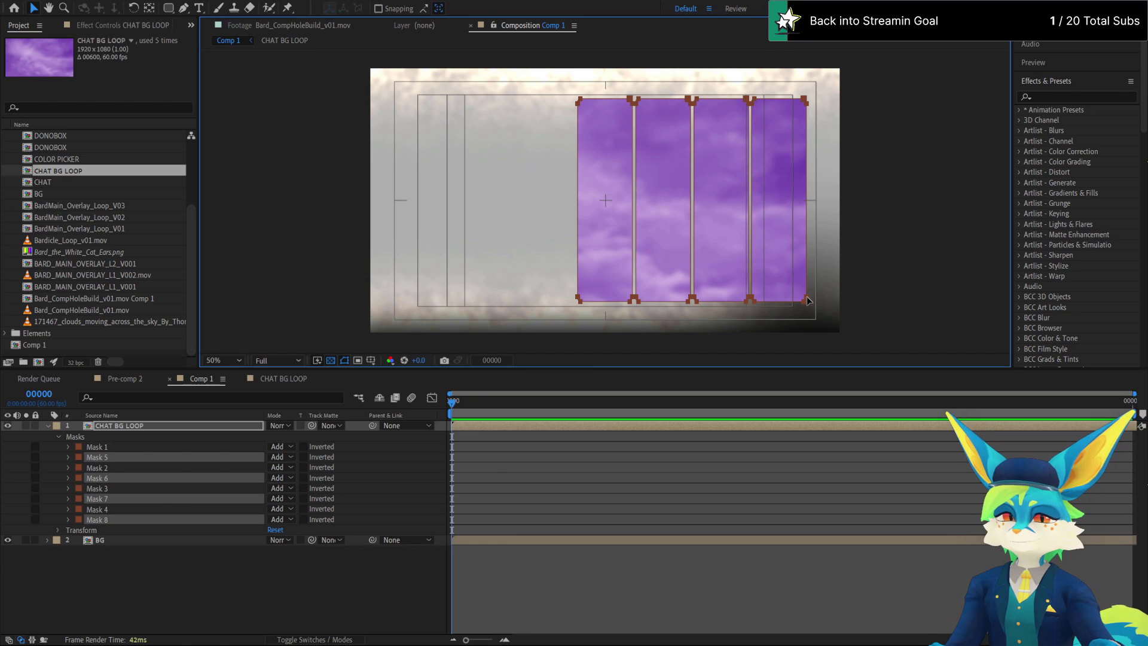
pyautogui.moveTo(807, 300); pyautogui.dragTo(576, 296)
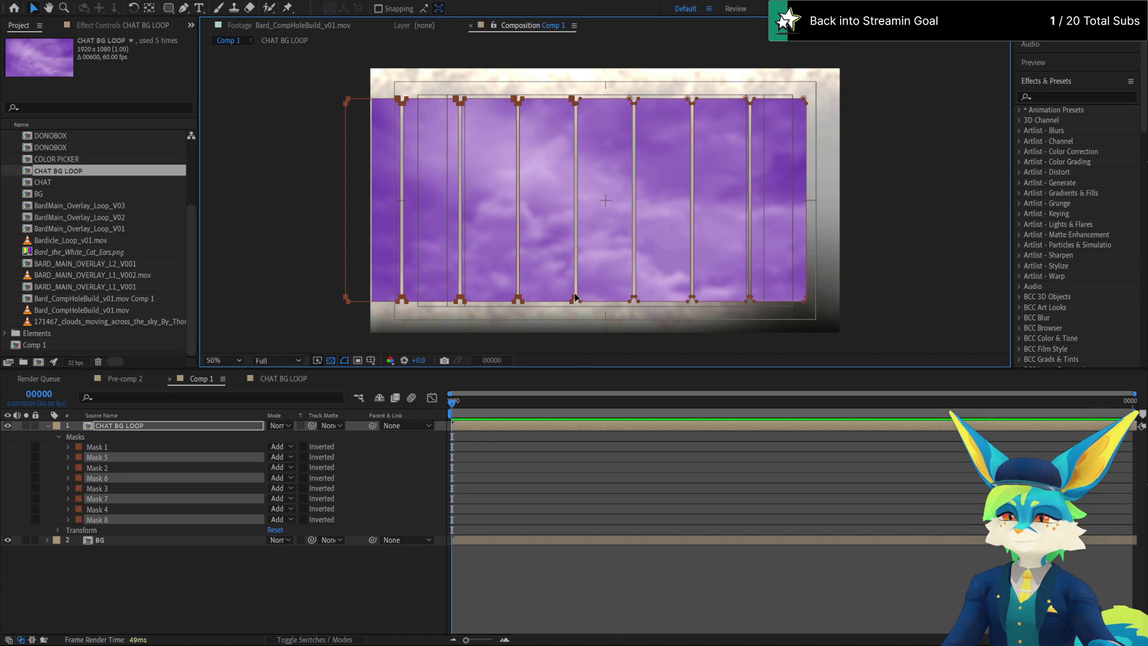
# Delete the leftmost panel mask on CHAT BG LOOP, which overhangs the frame edge, and clear the selection
pyautogui.click(398, 98)
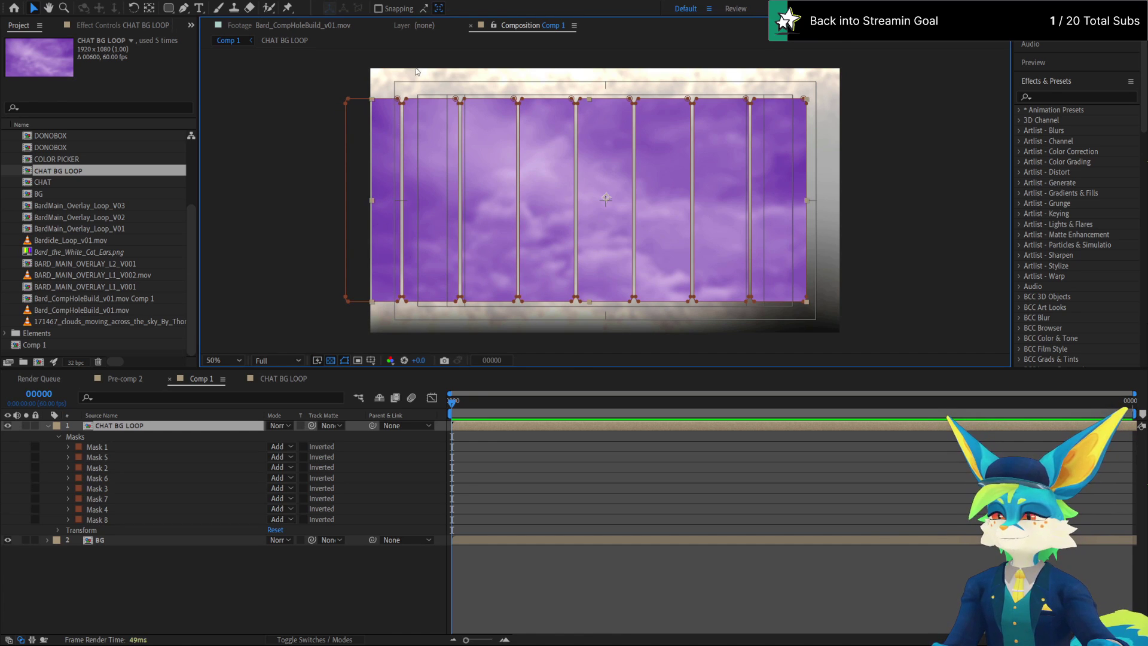
pyautogui.click(398, 98)
pyautogui.doubleClick(397, 97)
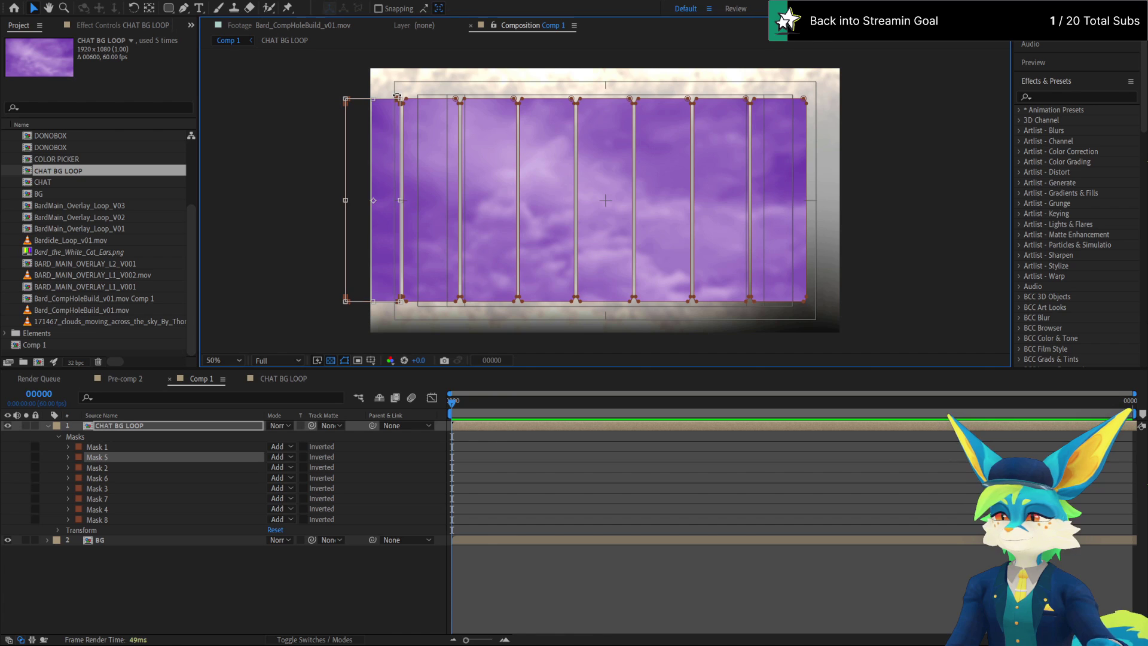
pyautogui.press('Delete')
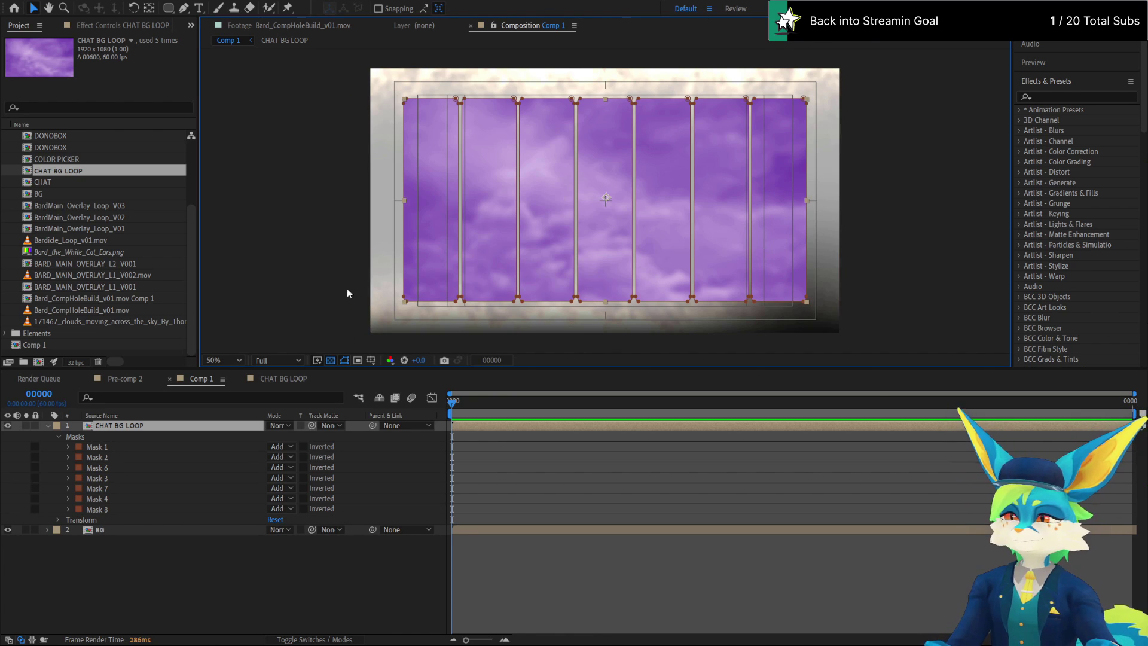
pyautogui.click(904, 232)
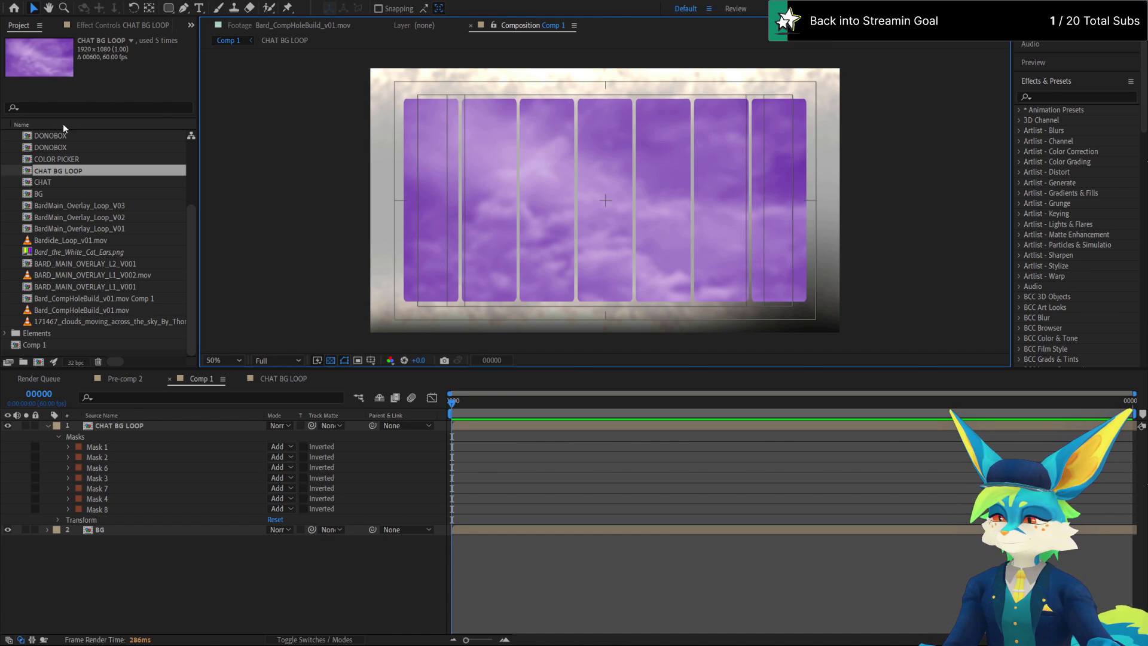
# Add a text layer reading SUN near the top of the first panel
pyautogui.hotkey('ctrl', 't')
pyautogui.click(420, 116)
pyautogui.write('MON')
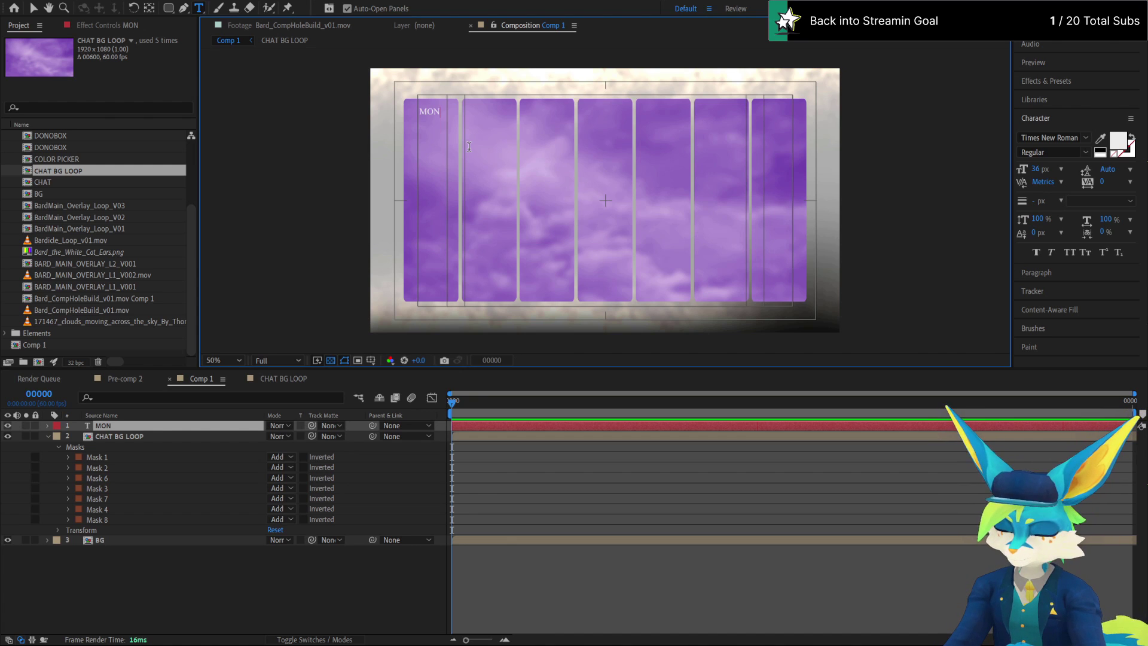
pyautogui.hotkey('ctrl', 'a')
pyautogui.write('SUN')
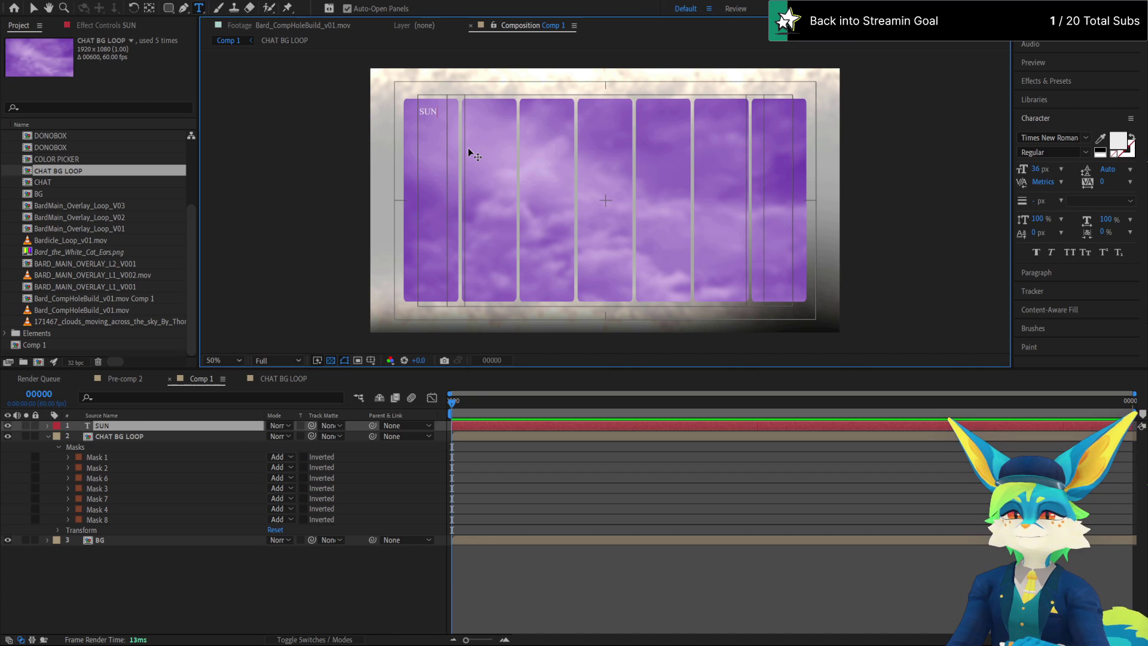
# Set the SUN text to Russo One at 80 px and centre it at the top of the first panel
pyautogui.hotkey('ctrl', 'a')
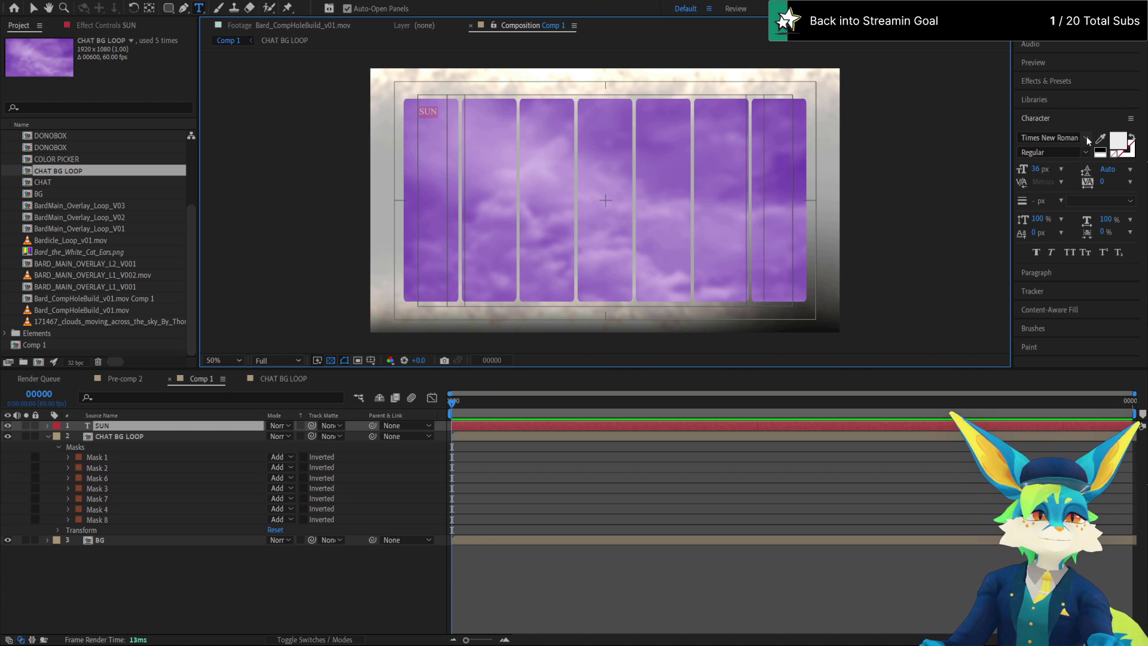
pyautogui.click(1084, 138)
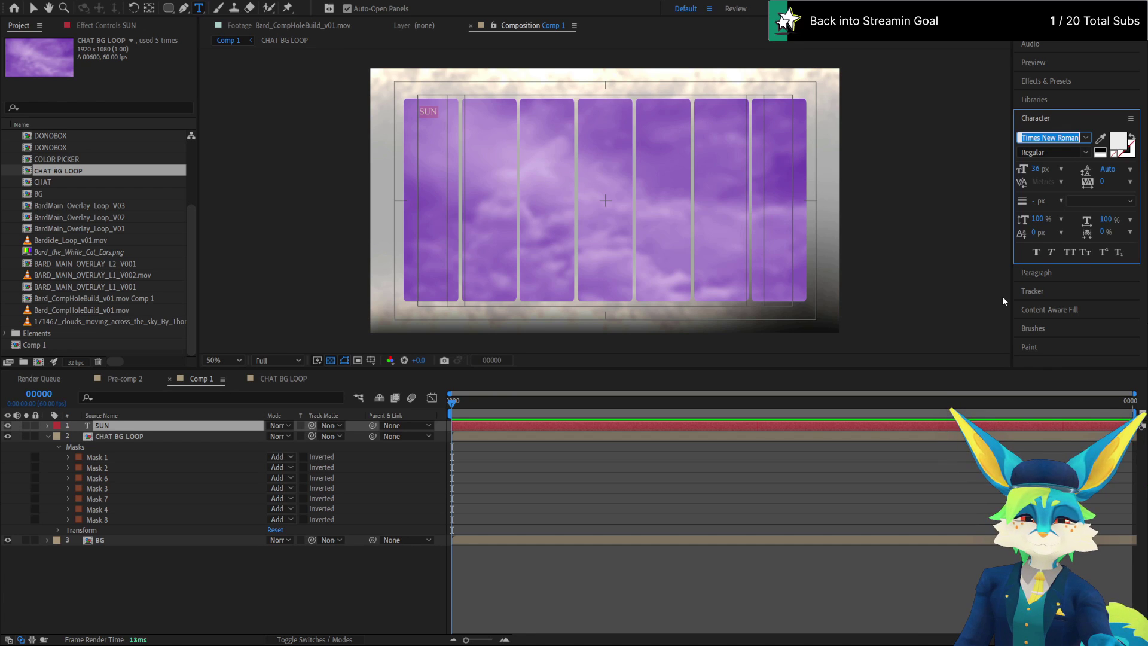
pyautogui.write('Russo One')
pyautogui.press('Return')
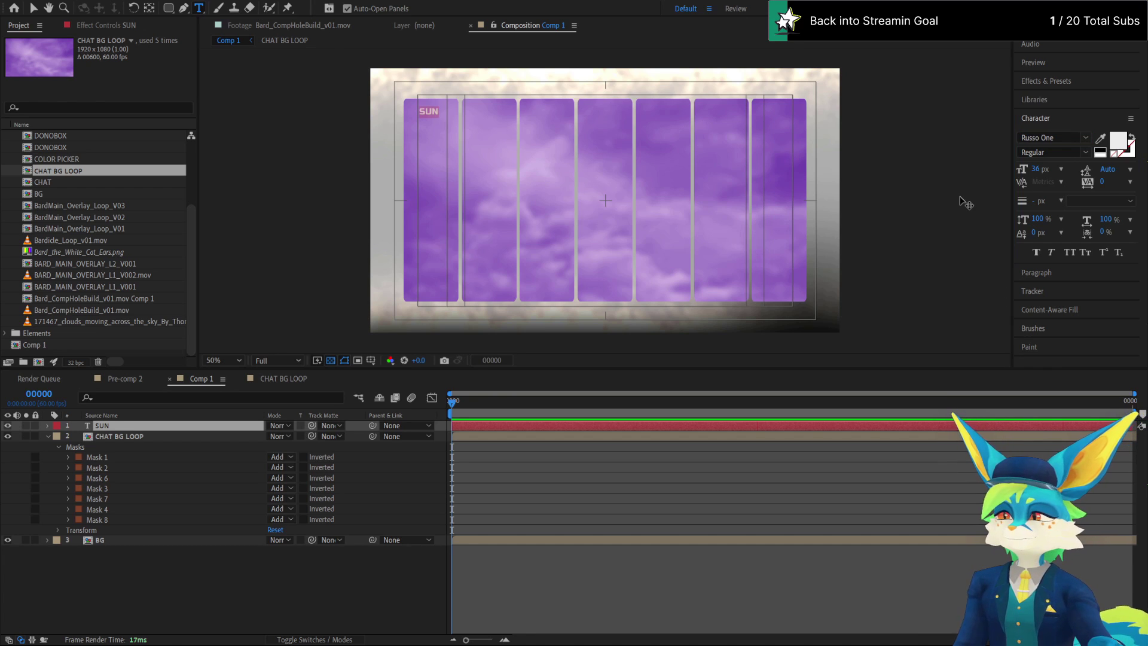
pyautogui.moveTo(1034, 172); pyautogui.dragTo(1061, 168)
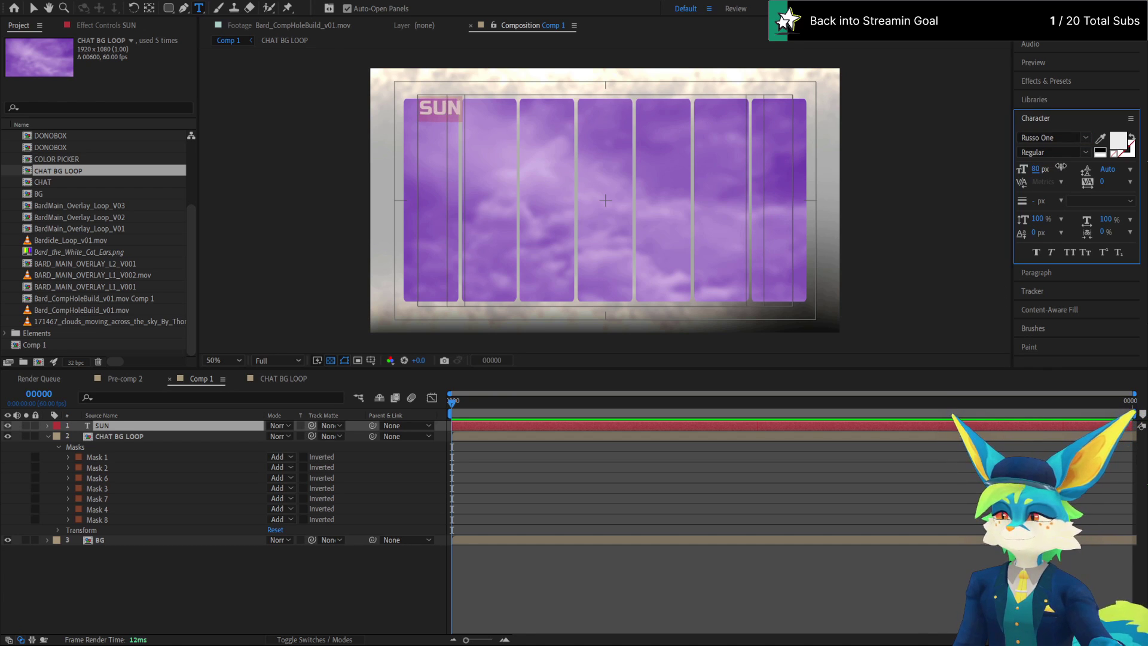
pyautogui.click(33, 8)
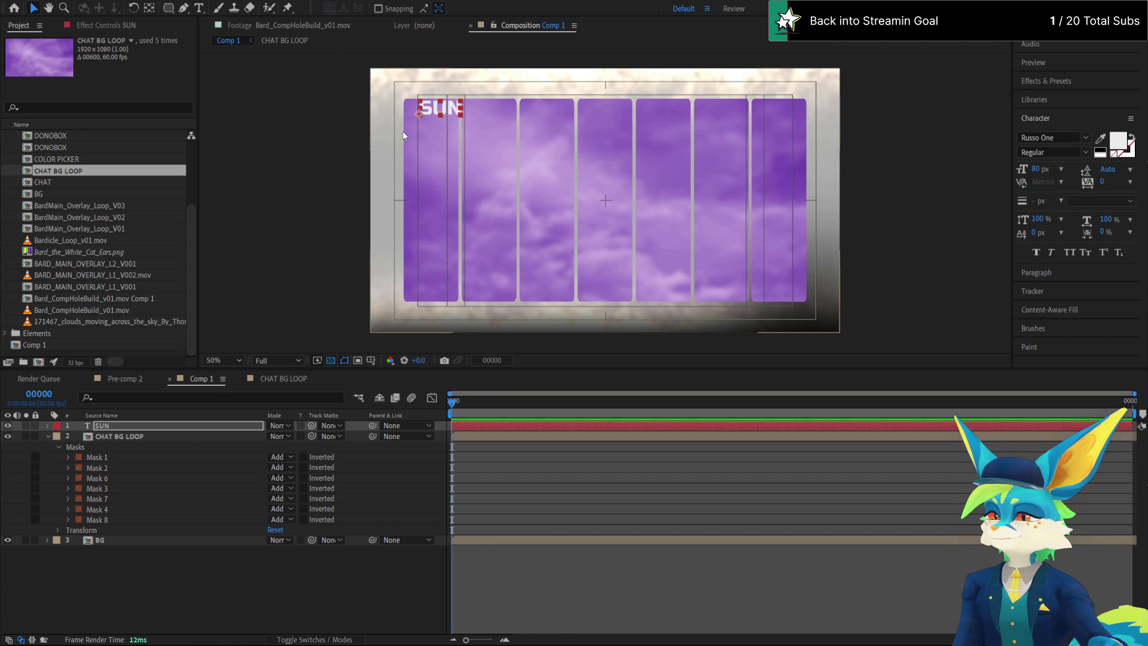
pyautogui.moveTo(444, 113); pyautogui.dragTo(435, 119)
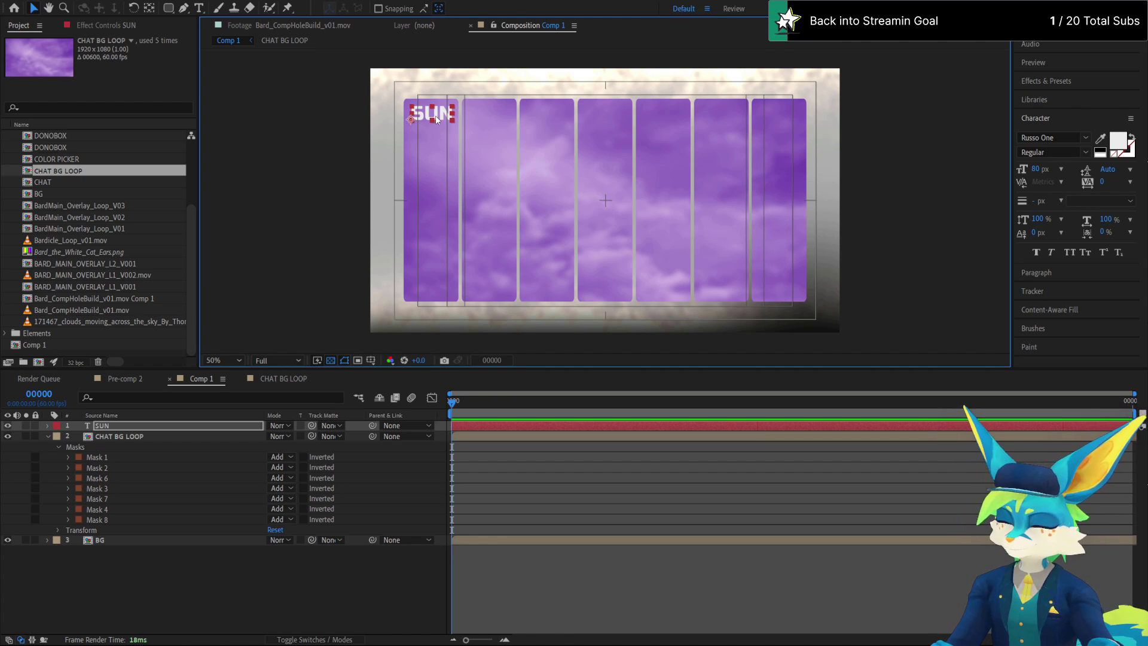
# Duplicate the SUN label and align the copy at the top of the second panel, level with the original
pyautogui.hotkey('ctrl', 'd')
pyautogui.moveTo(436, 120); pyautogui.dragTo(494, 124)
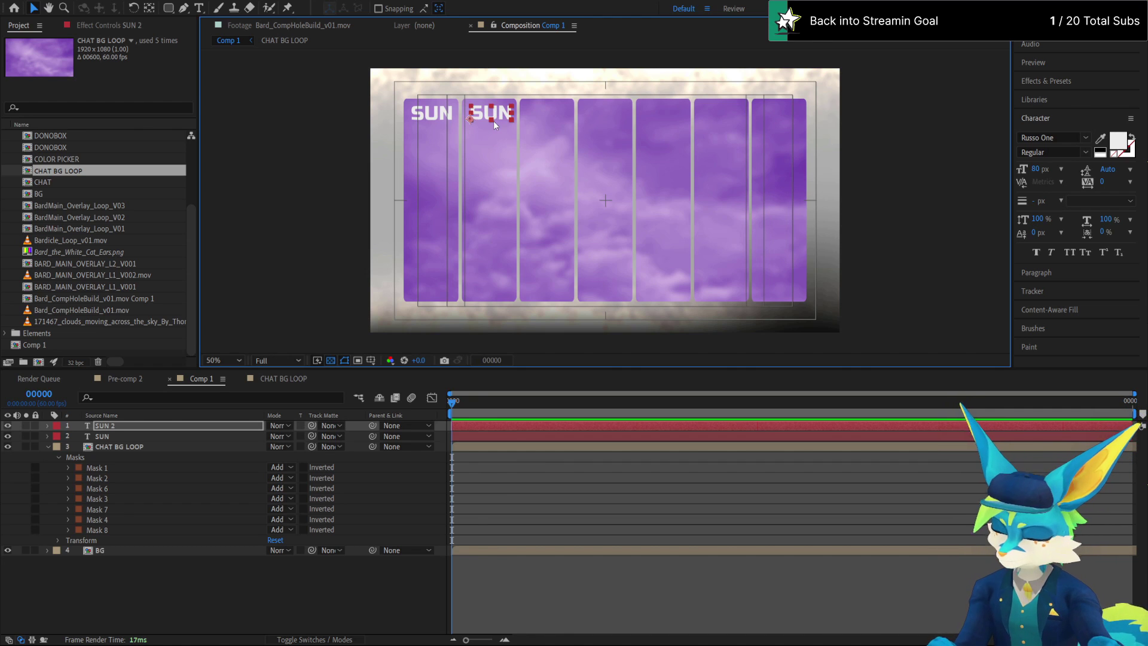
pyautogui.moveTo(496, 117)
pyautogui.mouseDown()
pyautogui.moveTo(502, 130)
pyautogui.moveTo(529, 124)
pyautogui.moveTo(522, 185)
pyautogui.moveTo(518, 119)
pyautogui.moveTo(449, 119)
pyautogui.moveTo(478, 120)
pyautogui.mouseUp()
pyautogui.hotkey('shift', 'Right')
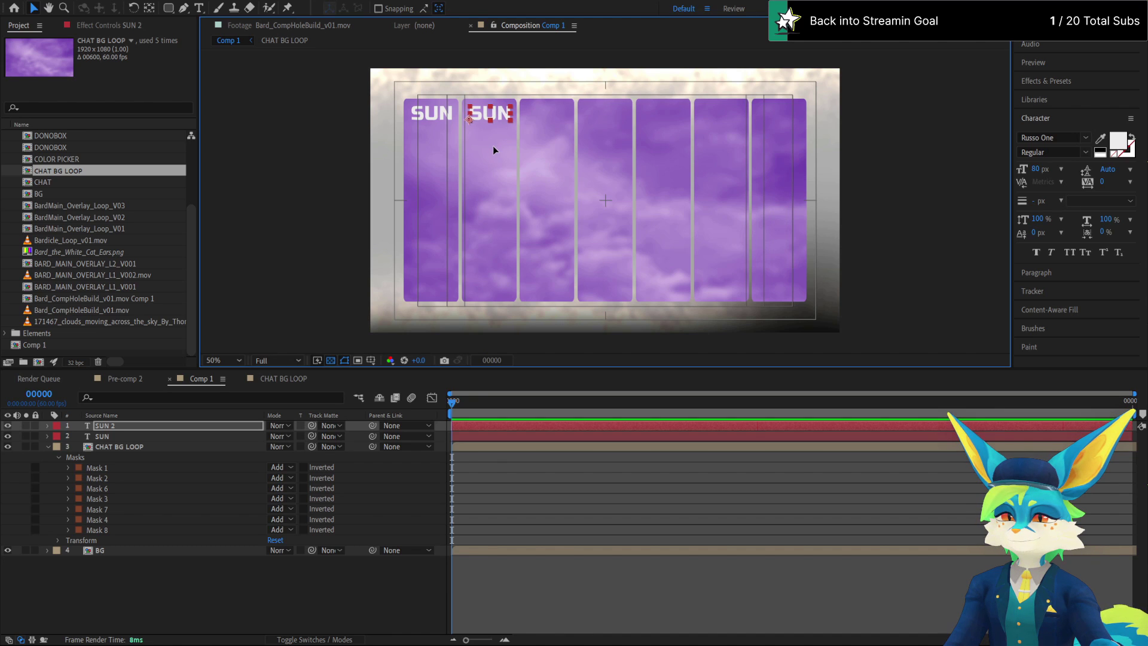
# Duplicate the SUN label for each of the third to seventh panels, placing every copy at the top in line with the others
pyautogui.hotkey('ctrl', 'd')
pyautogui.moveTo(499, 119); pyautogui.dragTo(554, 129)
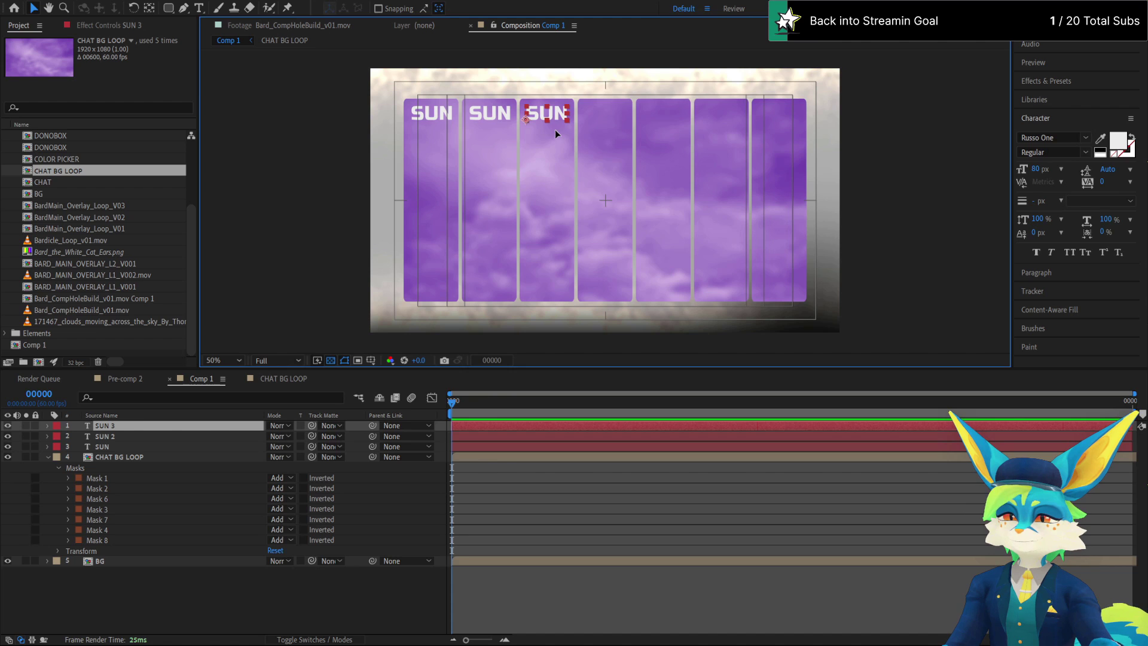
pyautogui.hotkey('ctrl', 'd')
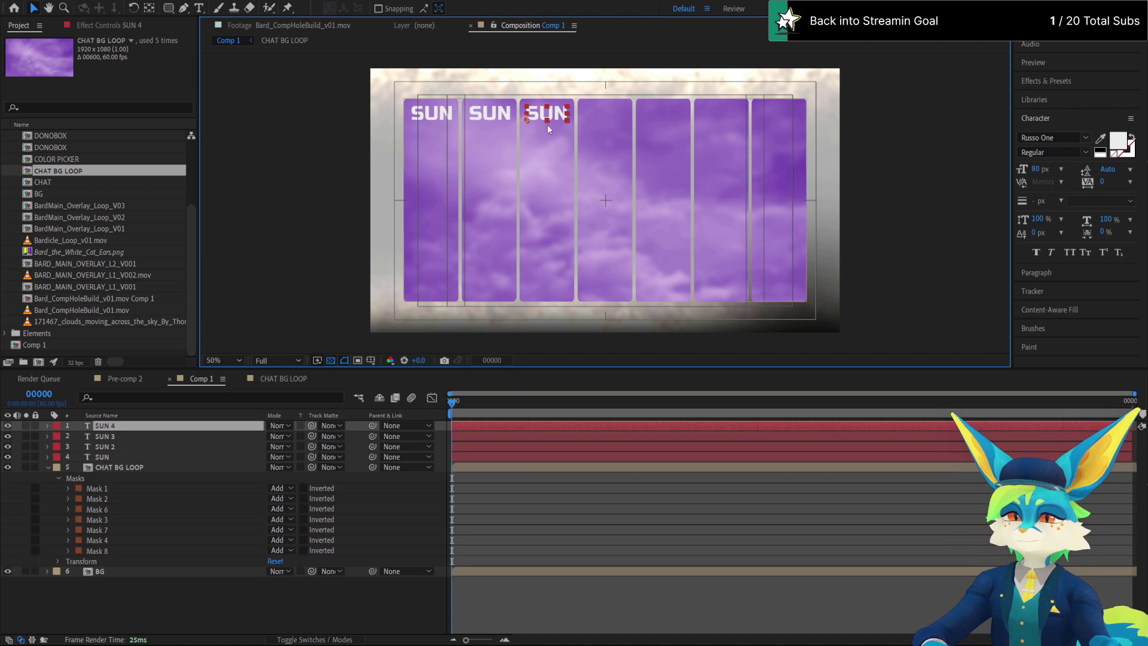
pyautogui.moveTo(555, 111); pyautogui.dragTo(607, 133)
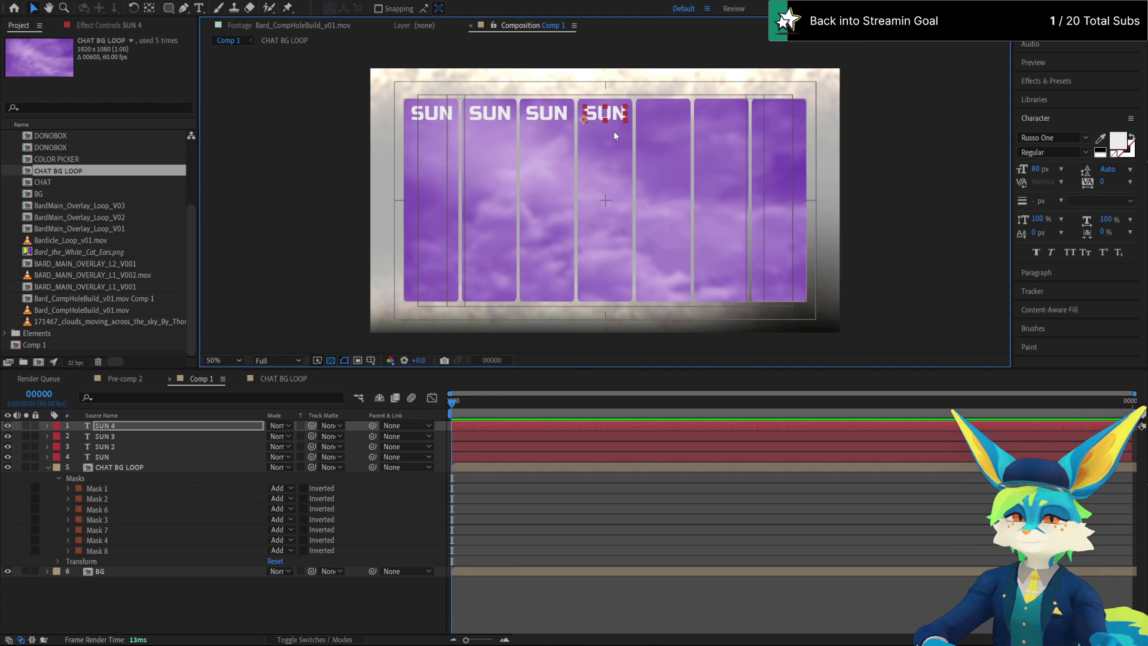
pyautogui.hotkey('ctrl', 'd')
pyautogui.moveTo(615, 124); pyautogui.dragTo(675, 147)
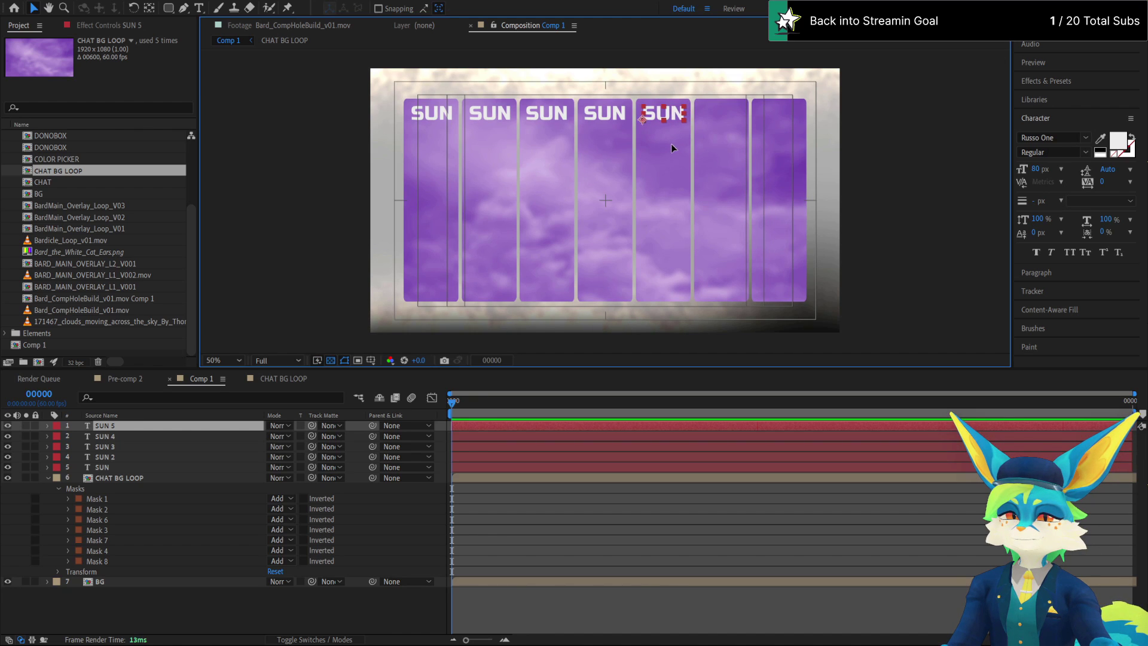
pyautogui.hotkey('ctrl', 'd')
pyautogui.moveTo(674, 116); pyautogui.dragTo(731, 161)
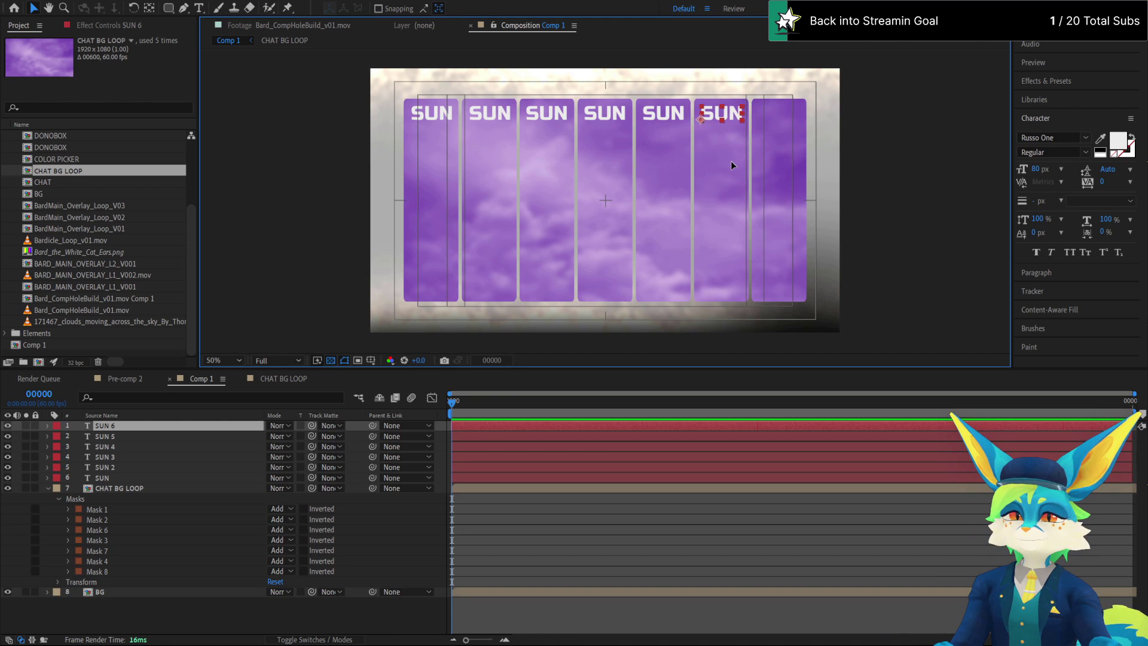
pyautogui.hotkey('ctrl', 'd')
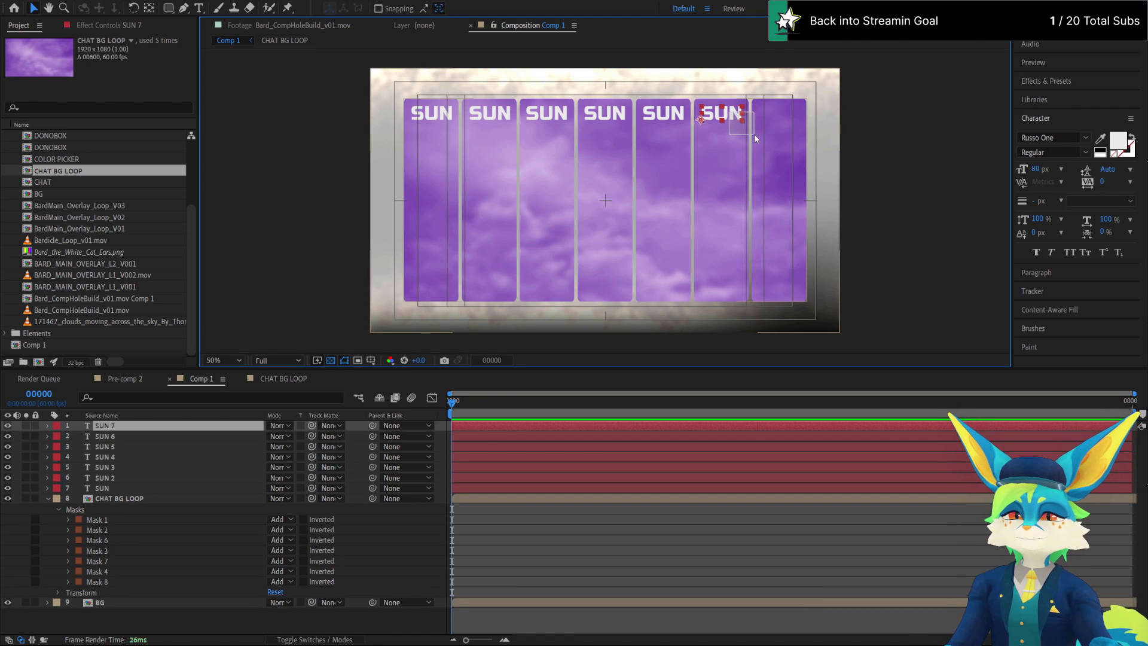
pyautogui.moveTo(761, 128); pyautogui.dragTo(788, 134)
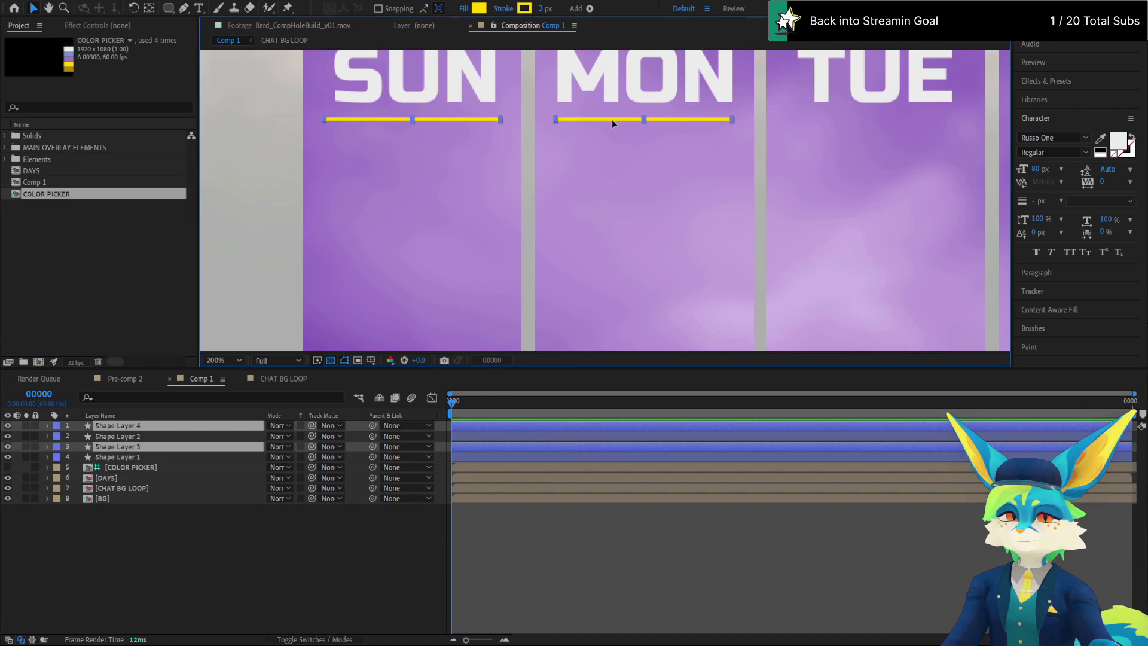
# Place copies of the yellow underline beneath the TUE, WED, THU and FRI labels, centred in their panels
pyautogui.moveTo(611, 119); pyautogui.dragTo(786, 118)
pyautogui.moveTo(1086, 119); pyautogui.dragTo(928, 132)
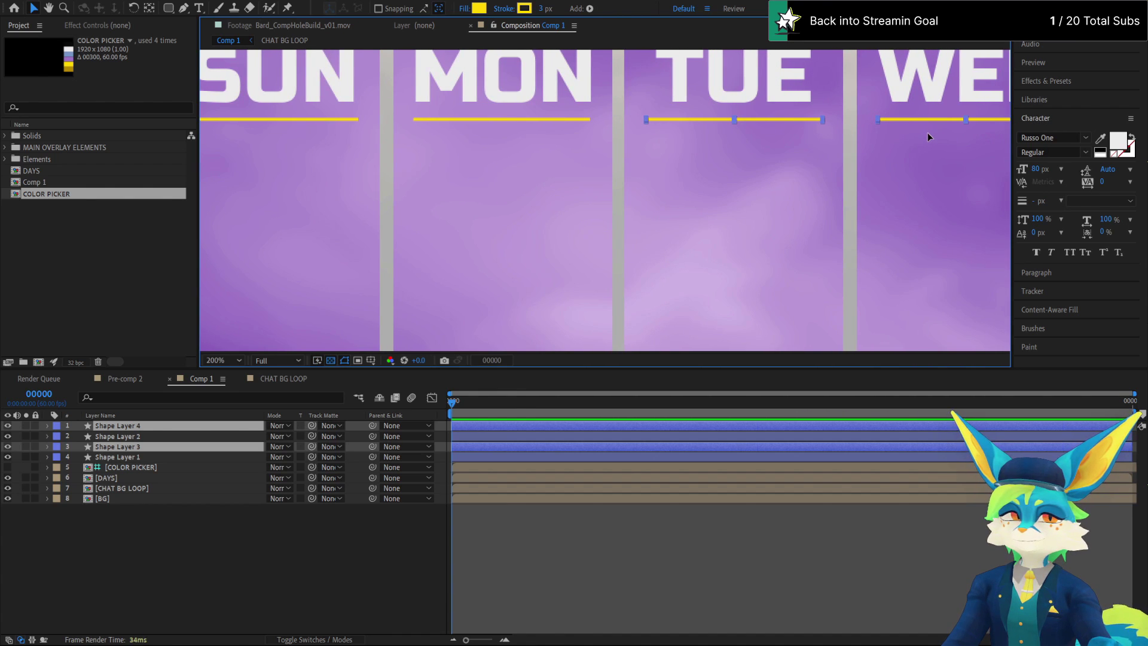
pyautogui.press(',')
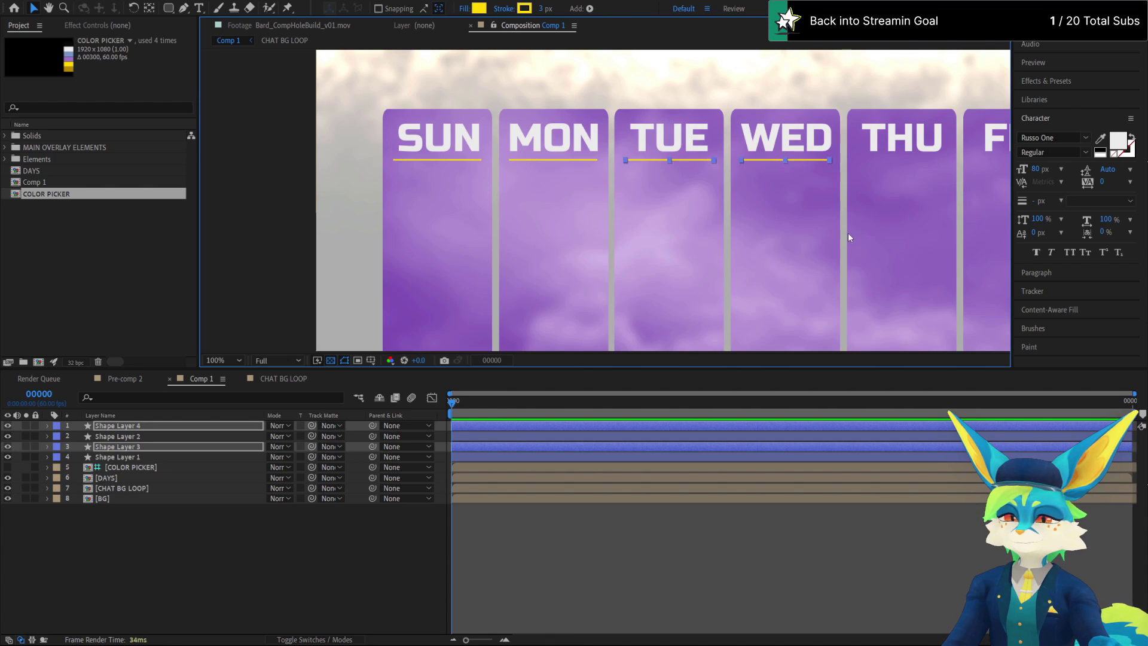
pyautogui.moveTo(885, 218); pyautogui.dragTo(585, 244)
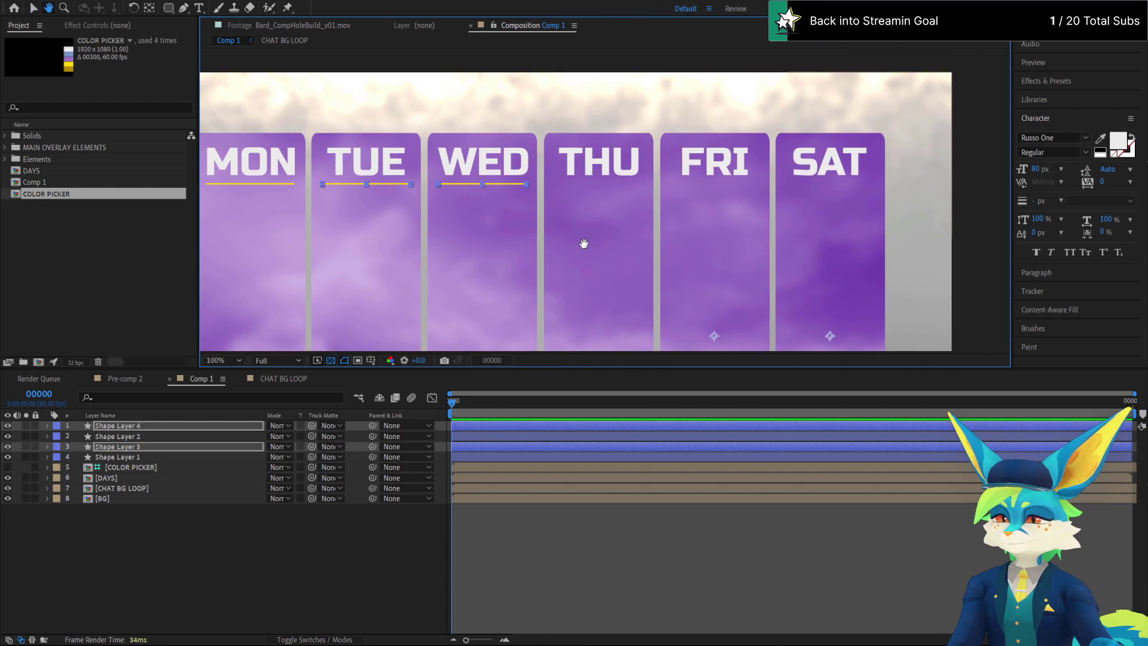
pyautogui.press('v')
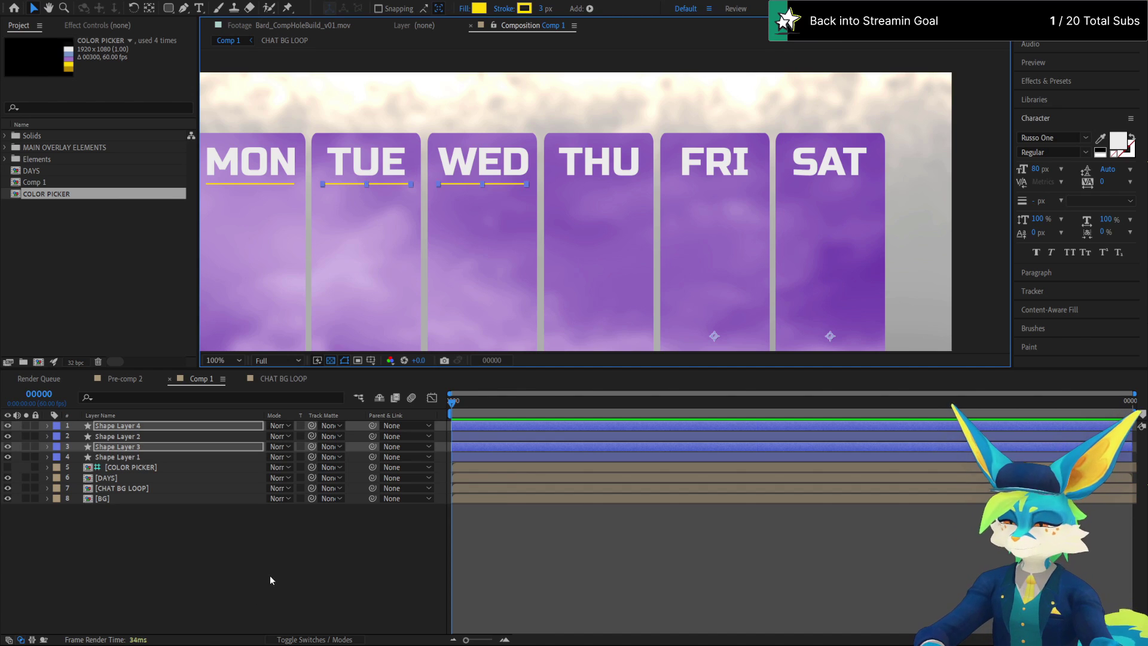
pyautogui.hotkey('ctrl', 'd')
pyautogui.moveTo(511, 183); pyautogui.dragTo(743, 193)
pyautogui.click(730, 178)
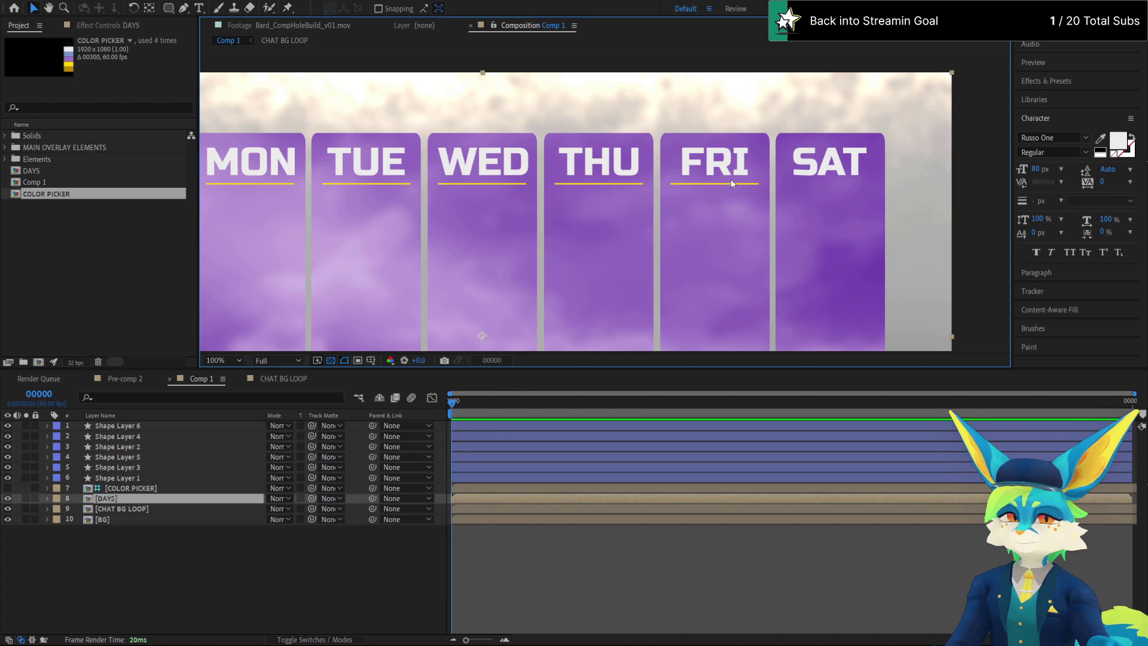
pyautogui.click(148, 424)
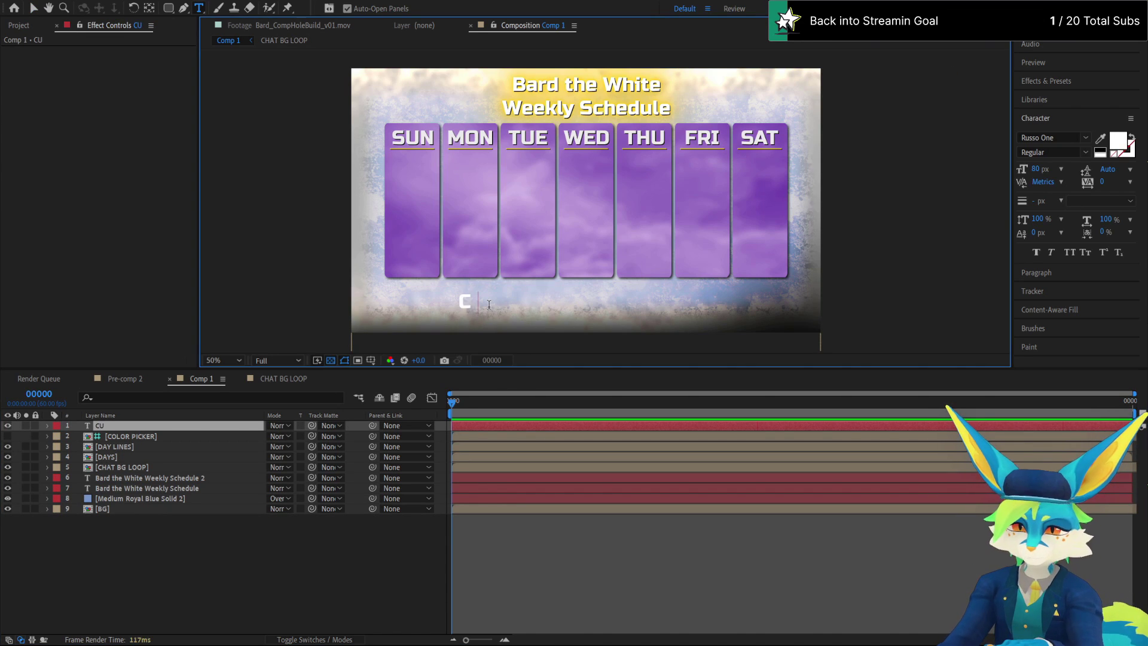
# Write the text CURRENTLY OFFLINE DOING BARD THINGS in Russo One at 80 px beneath the day panels
pyautogui.write('RRENT')
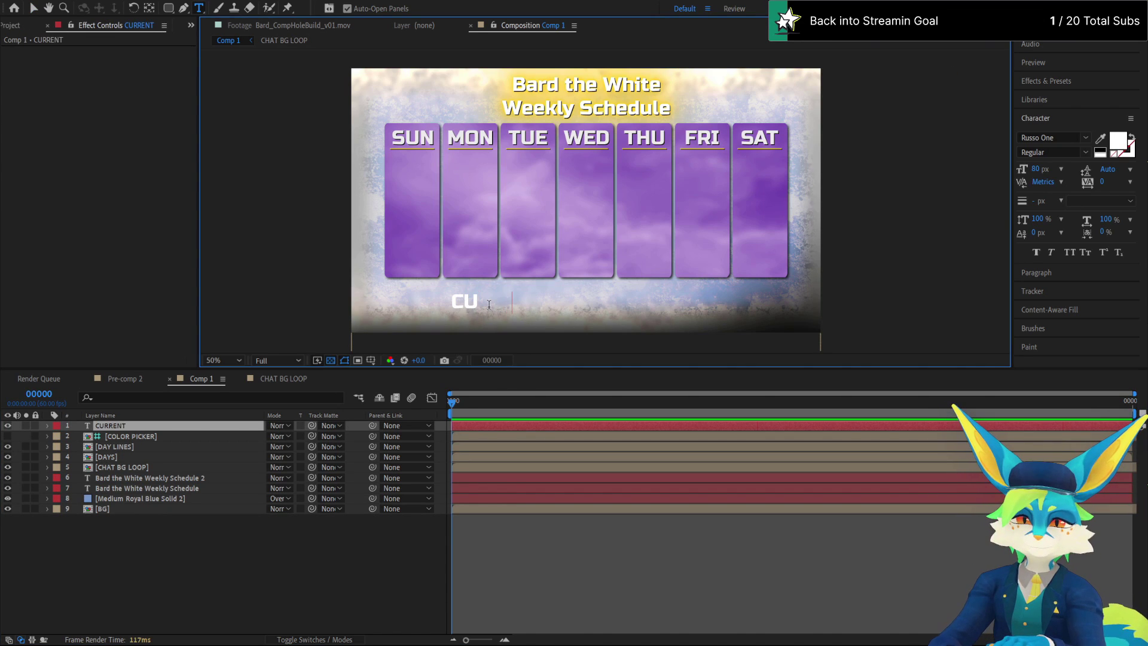
pyautogui.write('LY OFFLINE')
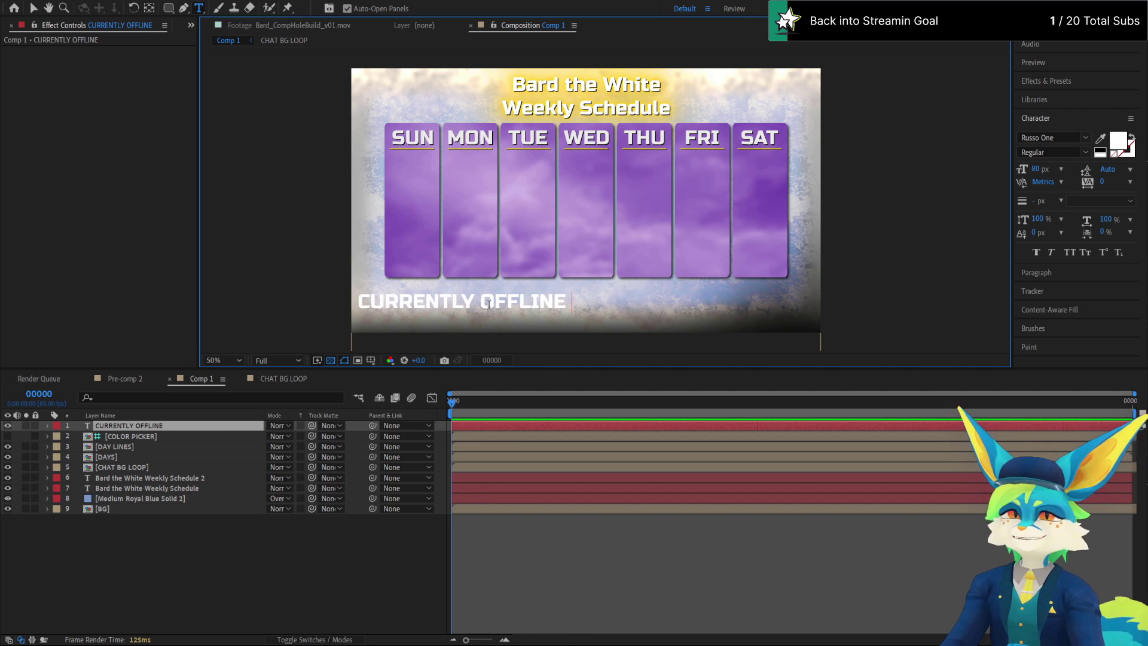
pyautogui.write('DOING')
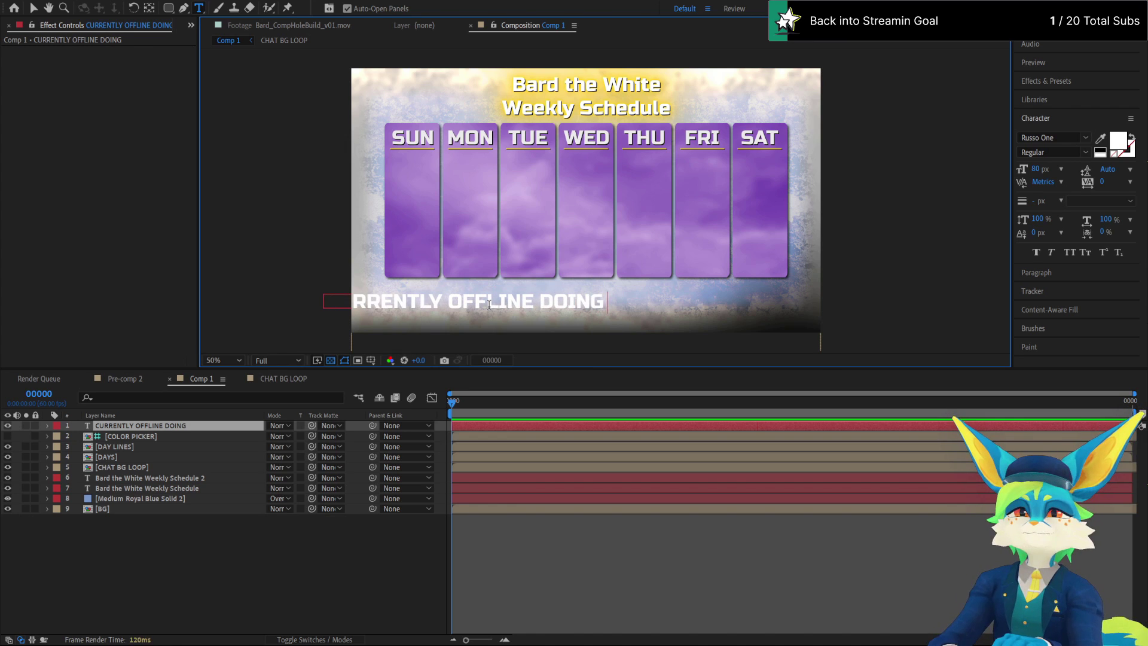
pyautogui.write(' BARD THINGS')
pyautogui.press('Escape')
pyautogui.press('v')
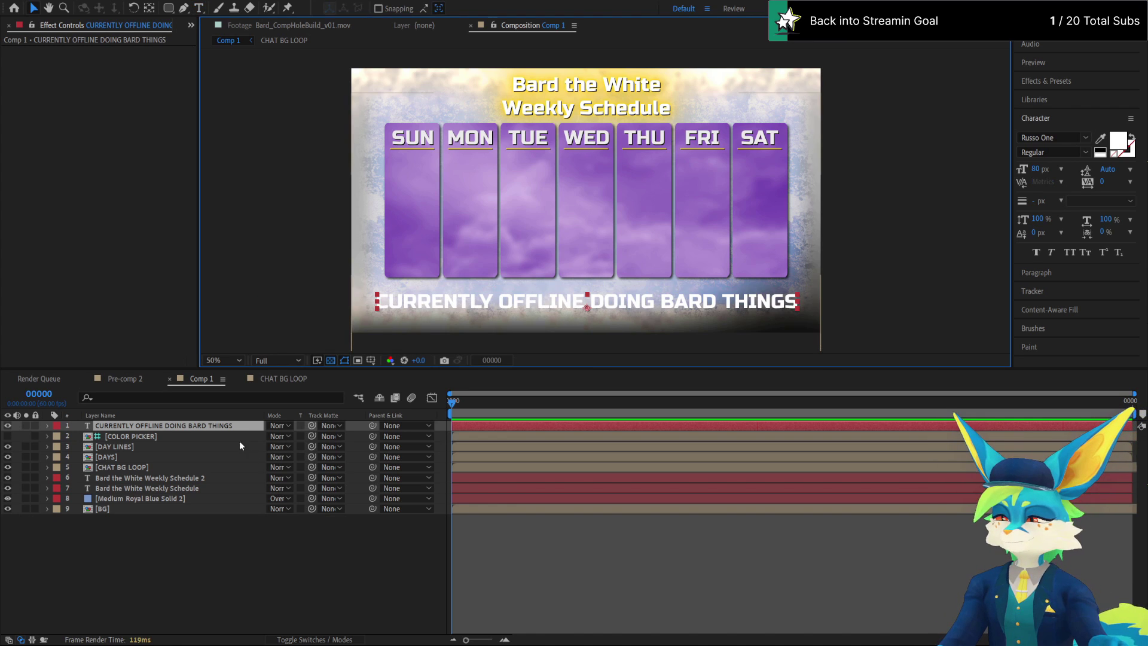
# Set the CURRENTLY OFFLINE DOING BARD THINGS text to Overlay blending and give it a dark purple fill
pyautogui.click(287, 424)
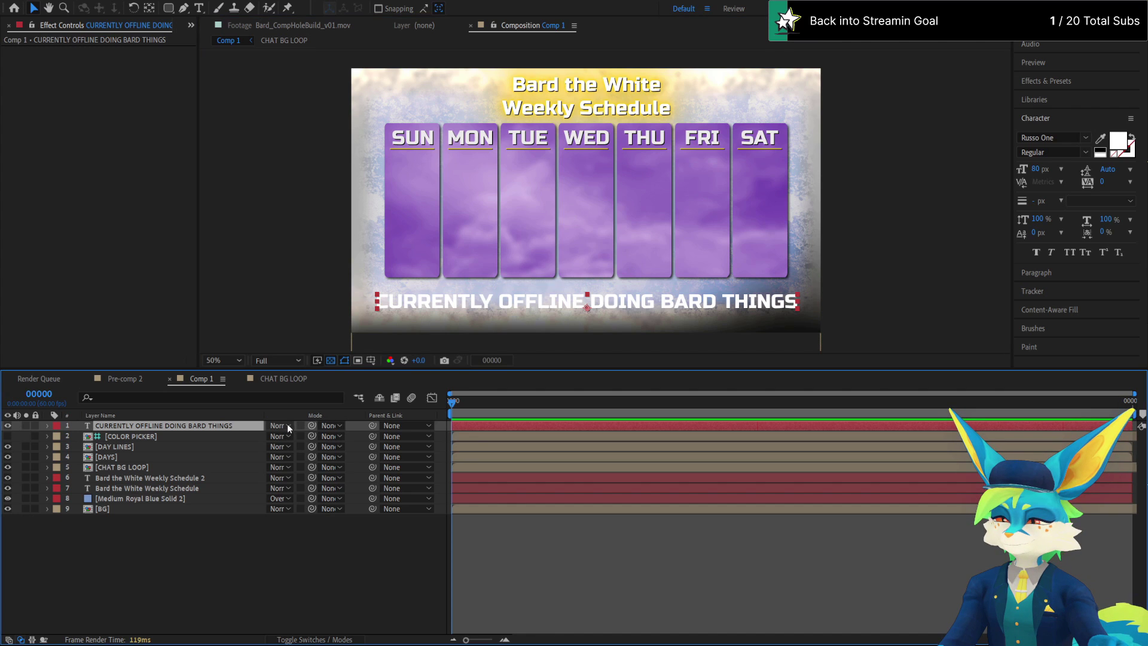
pyautogui.click(349, 387)
pyautogui.click(1114, 138)
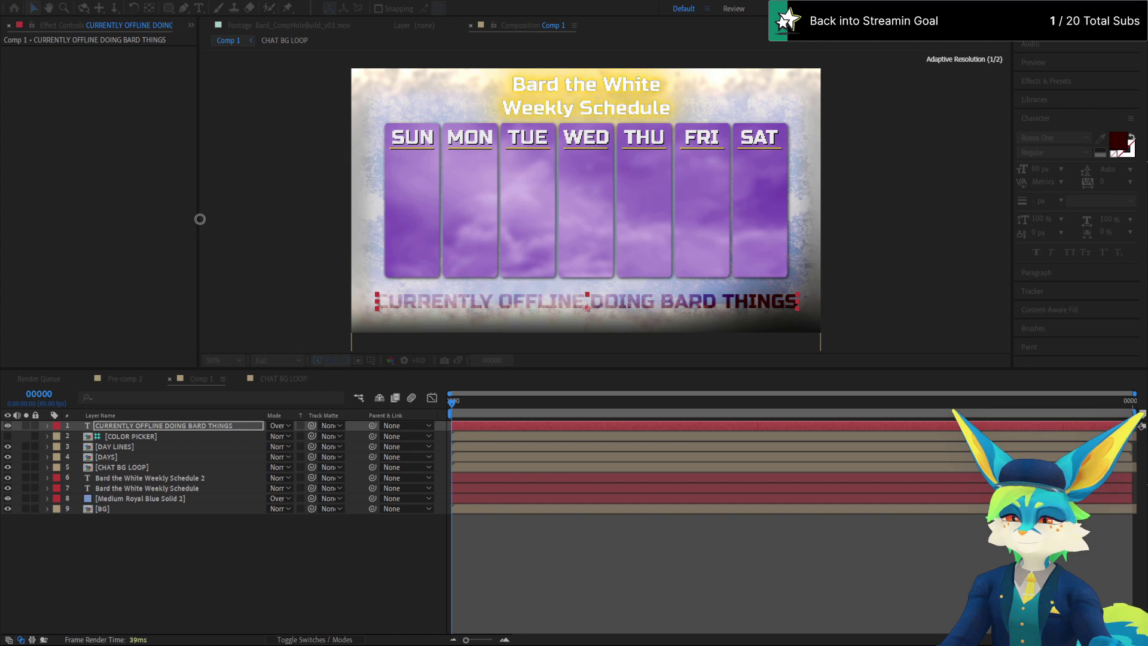
pyautogui.click(406, 557)
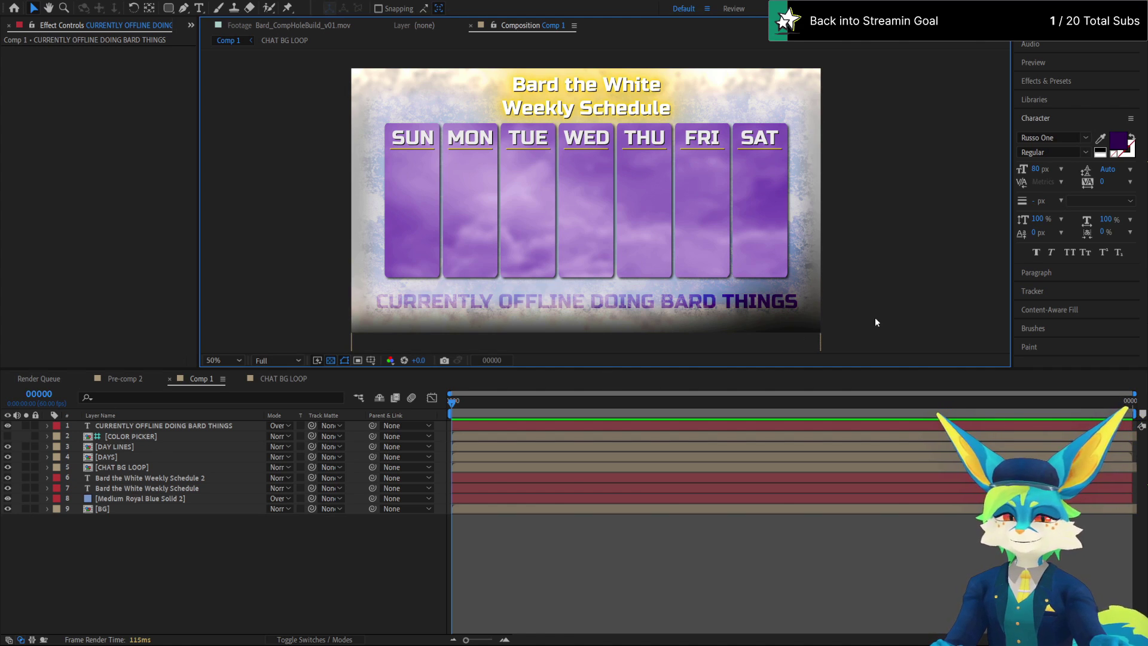
pyautogui.click(782, 307)
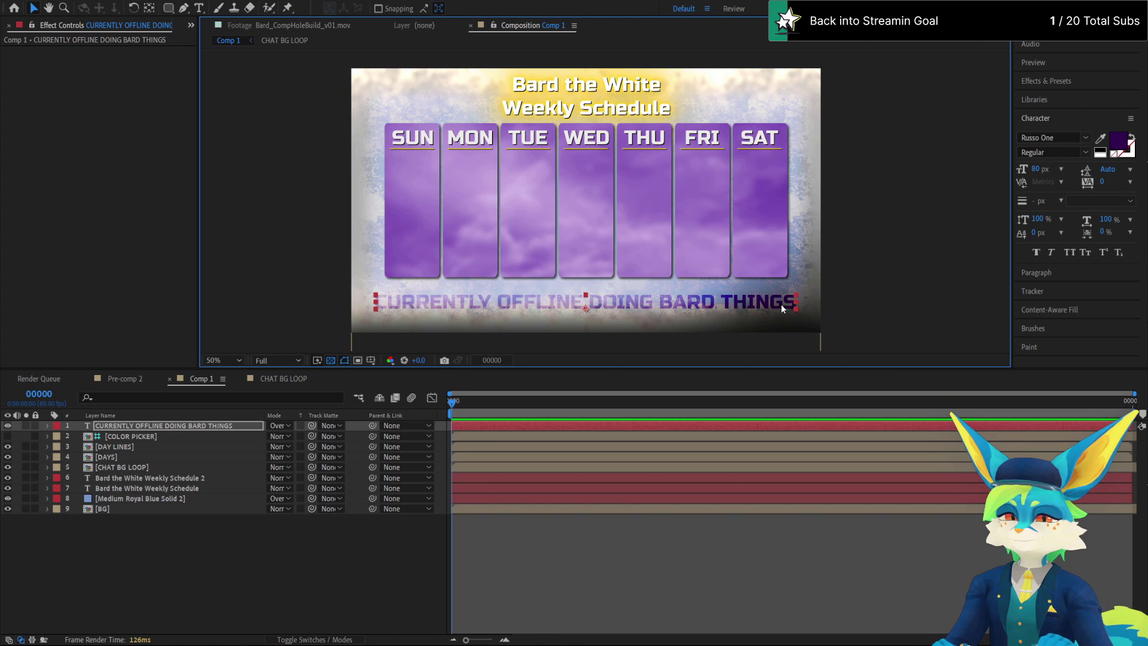
pyautogui.click(278, 609)
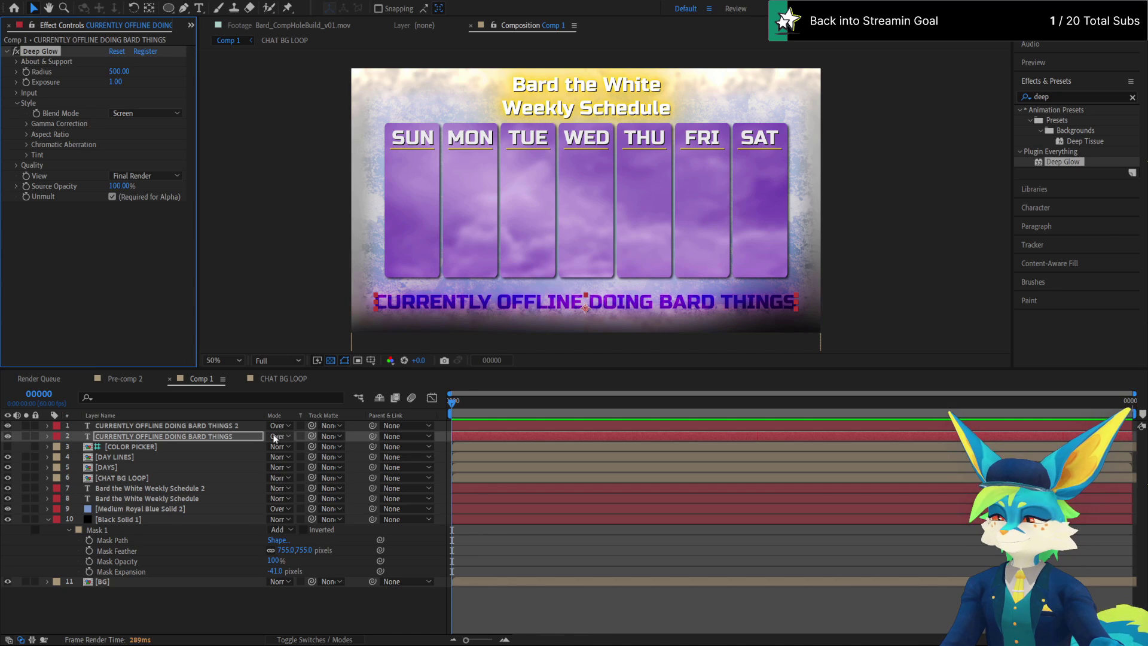
# Try Normal blending on the lower CURRENTLY OFFLINE DOING BARD THINGS text layer and return it to Overlay
pyautogui.click(284, 428)
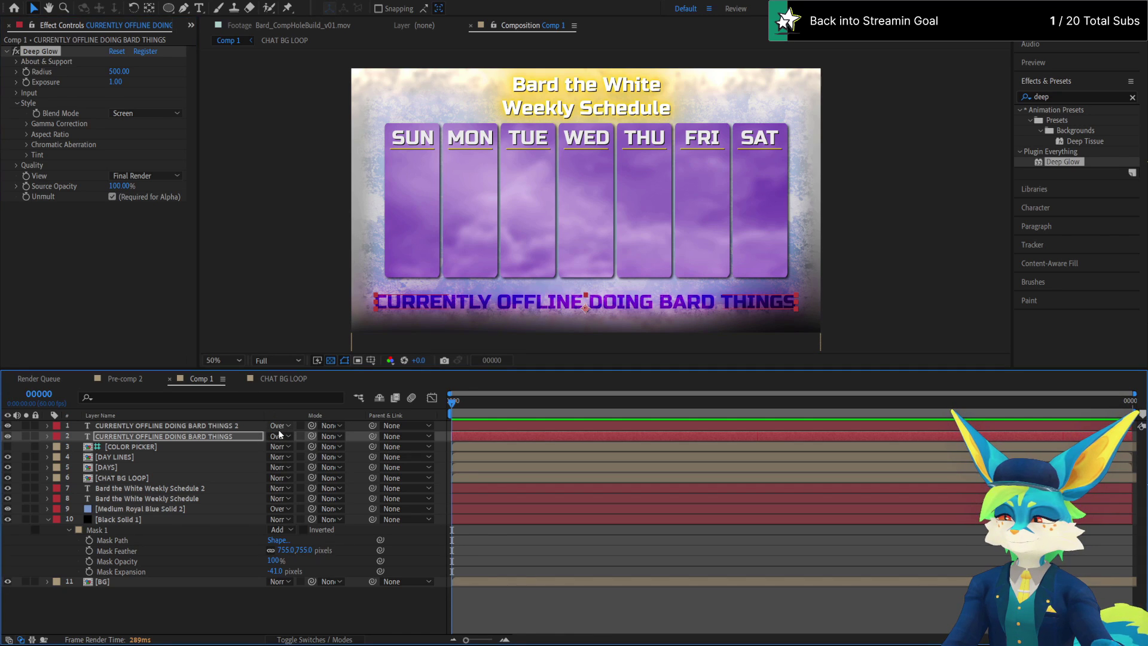
pyautogui.click(350, 177)
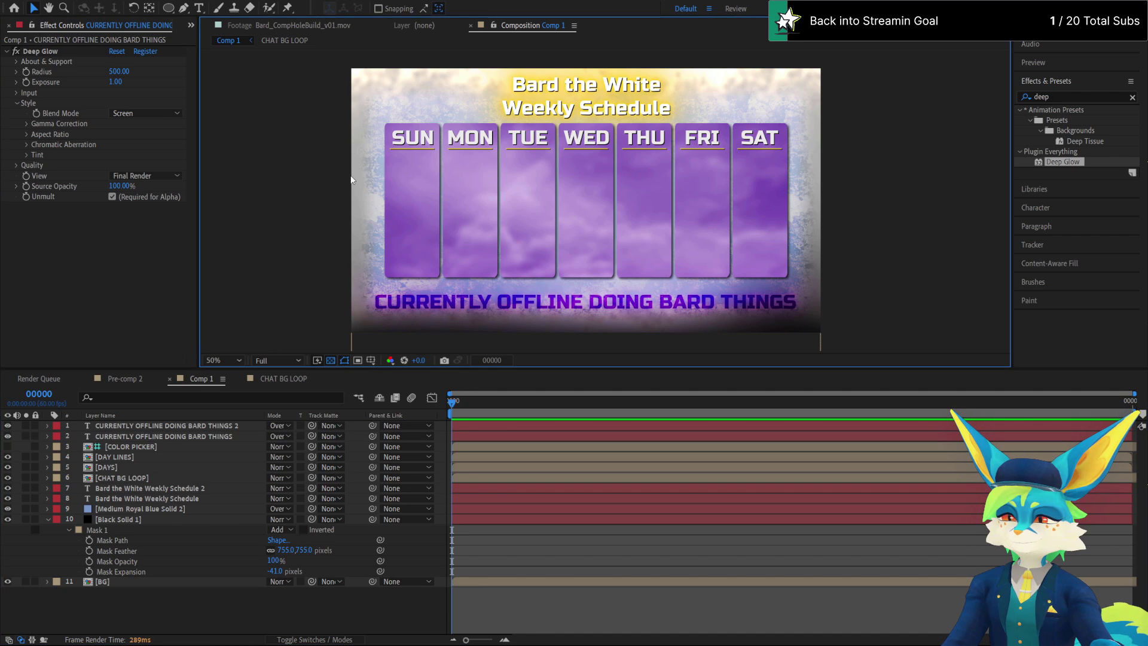
pyautogui.click(283, 437)
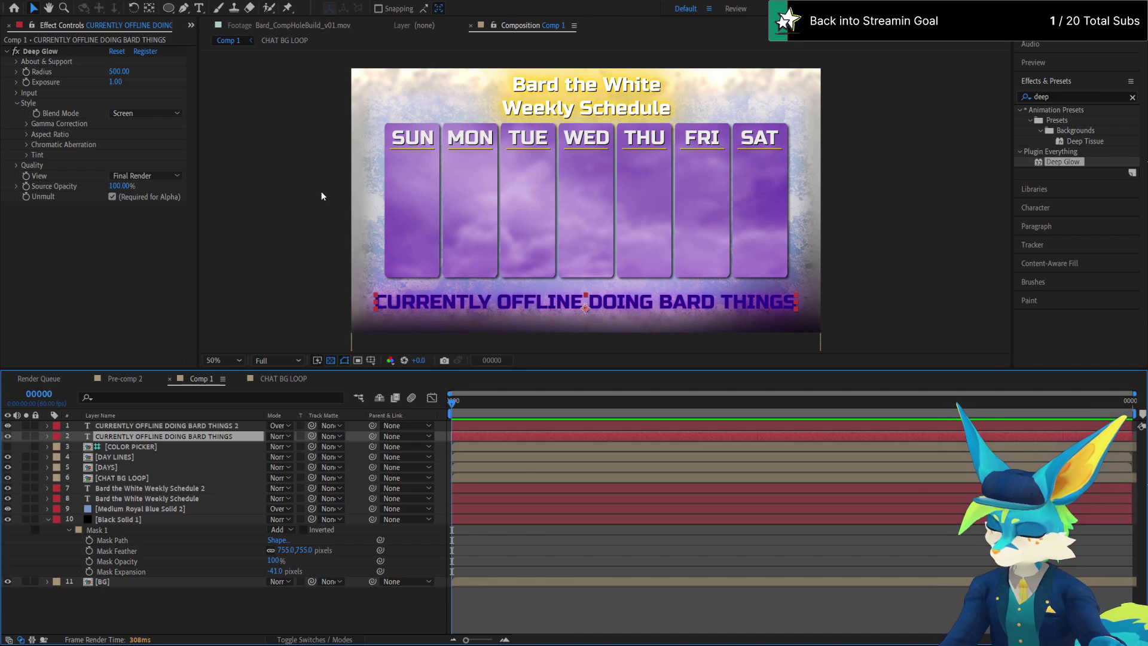
pyautogui.click(321, 192)
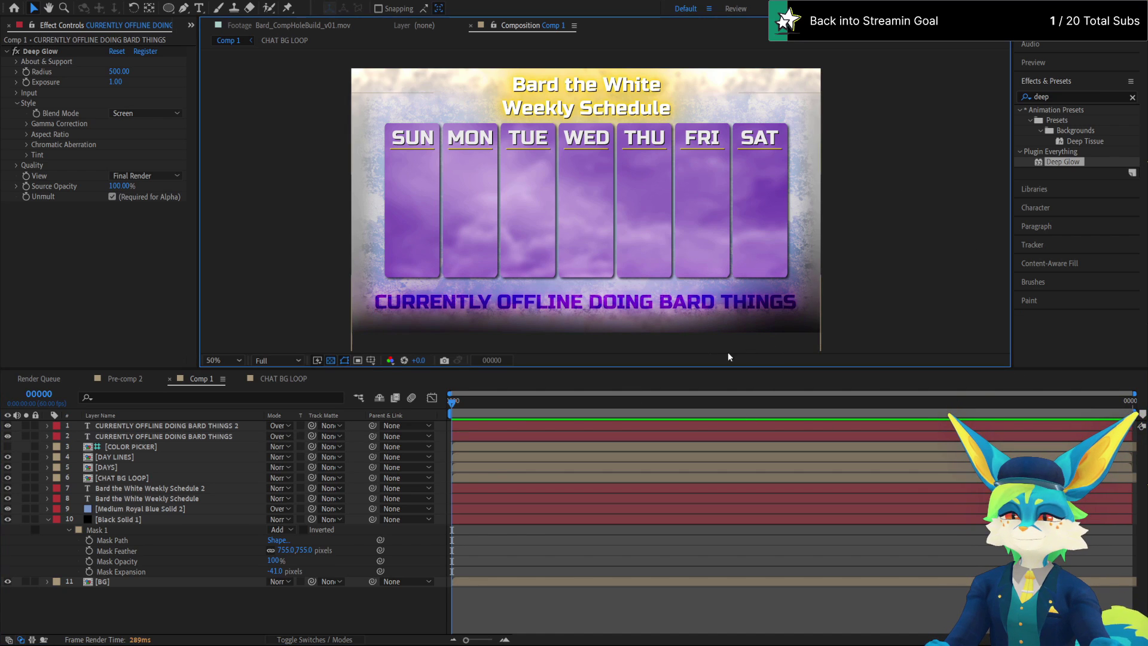
# Recolour only the word BARD dark red in the lower CURRENTLY OFFLINE DOING BARD THINGS text layer
pyautogui.click(206, 437)
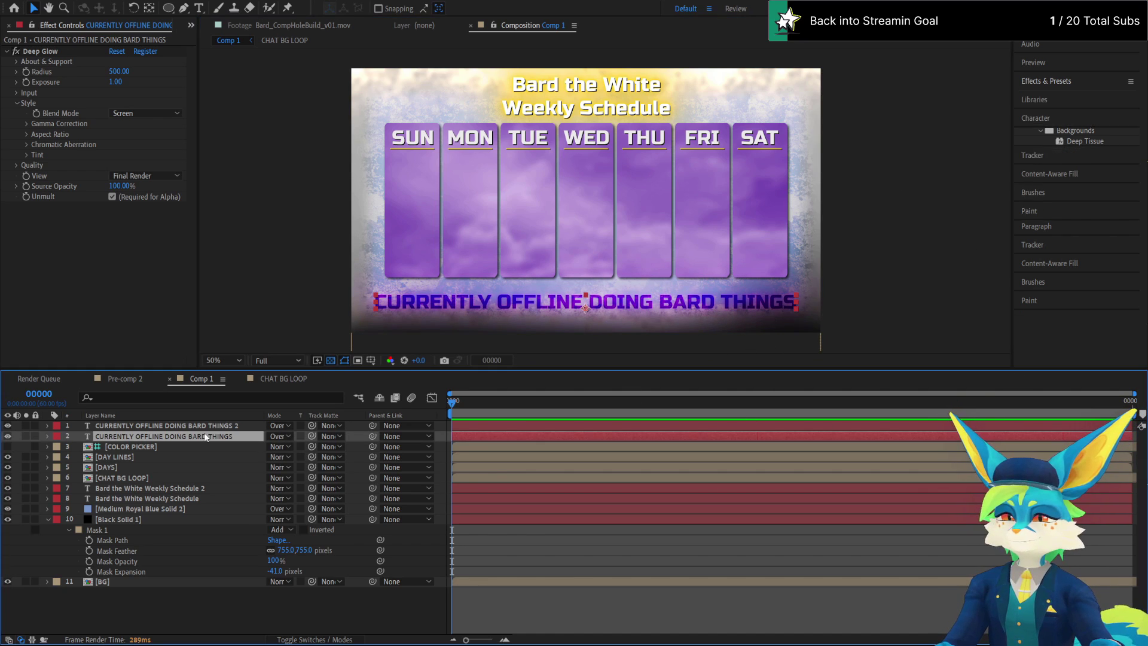
pyautogui.doubleClick(207, 436)
pyautogui.moveTo(660, 302); pyautogui.dragTo(720, 308)
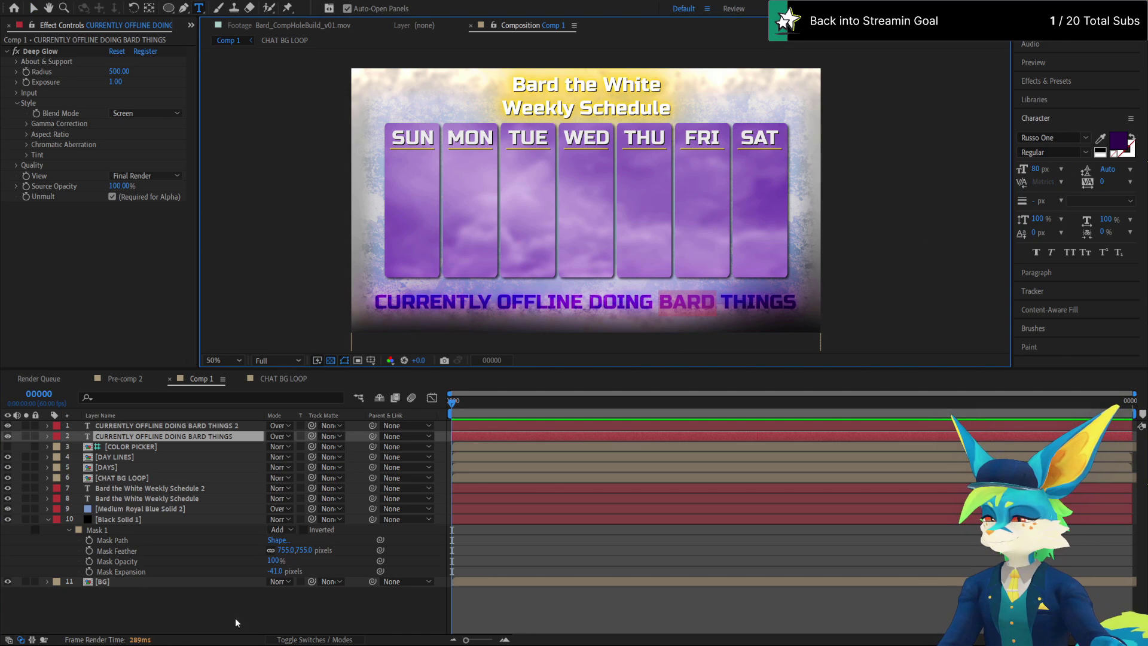
pyautogui.click(1122, 140)
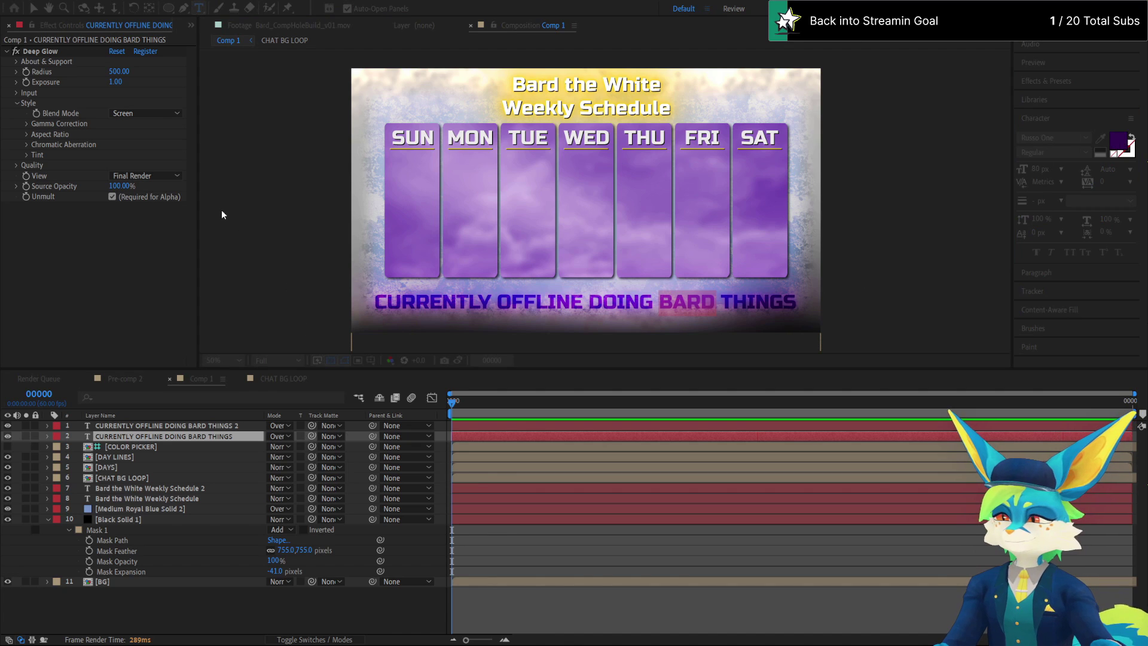
pyautogui.click(242, 74)
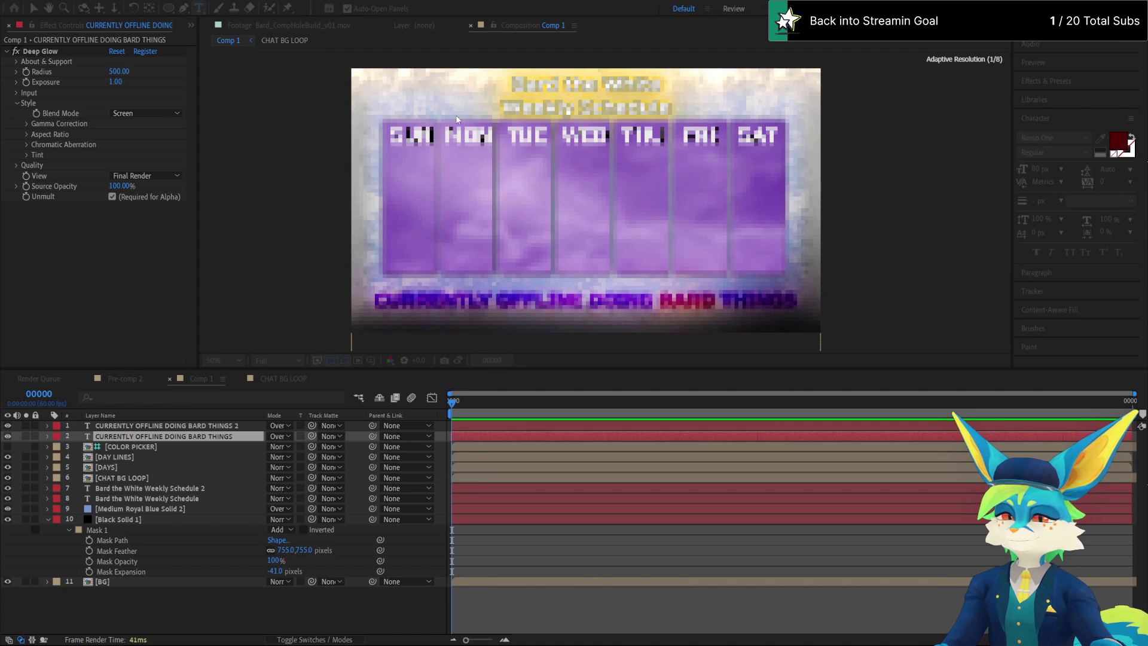
pyautogui.click(334, 117)
# Recolour the words CURRENTLY OFFLINE dark red in the same text layer
pyautogui.moveTo(376, 302); pyautogui.dragTo(583, 298)
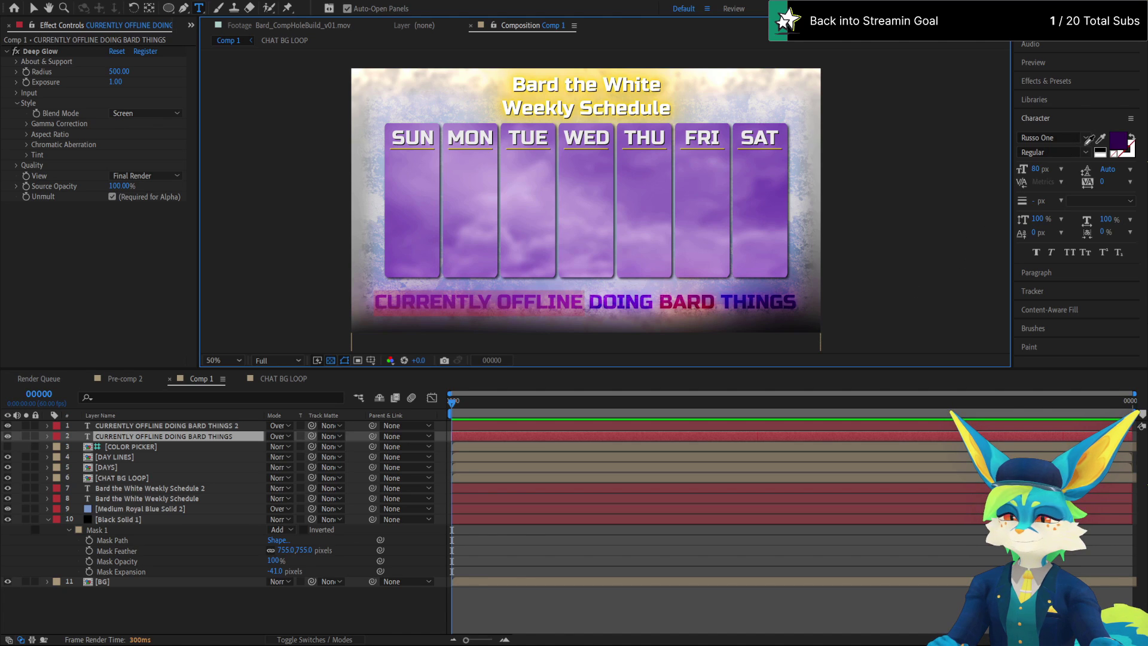
pyautogui.click(1120, 141)
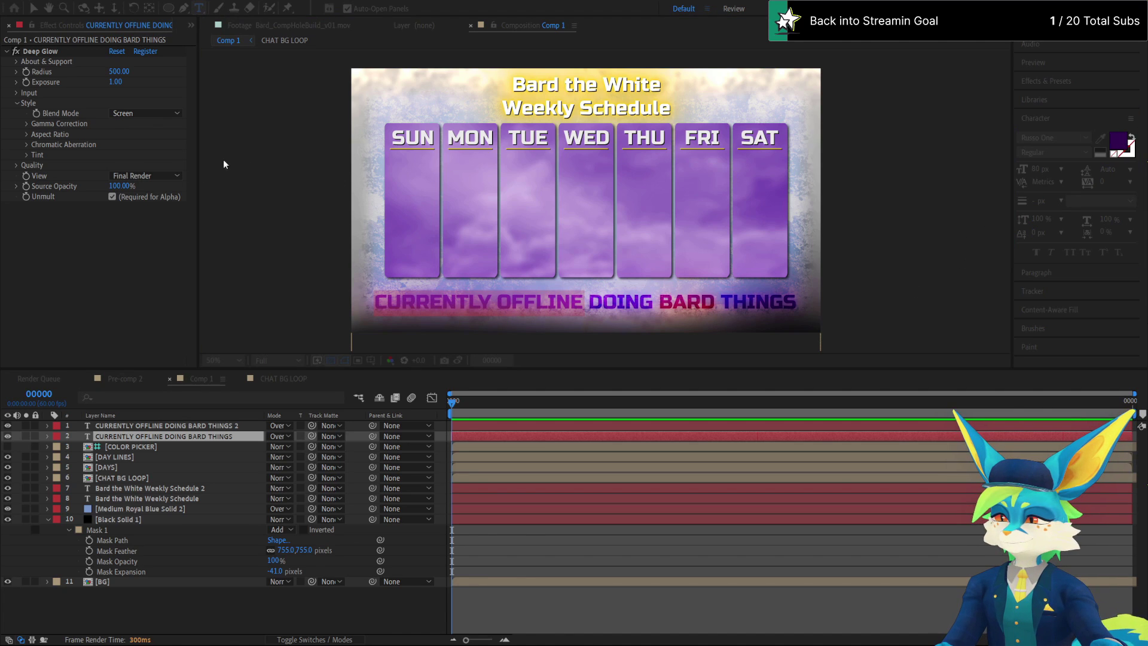
pyautogui.moveTo(221, 149); pyautogui.dragTo(253, 362)
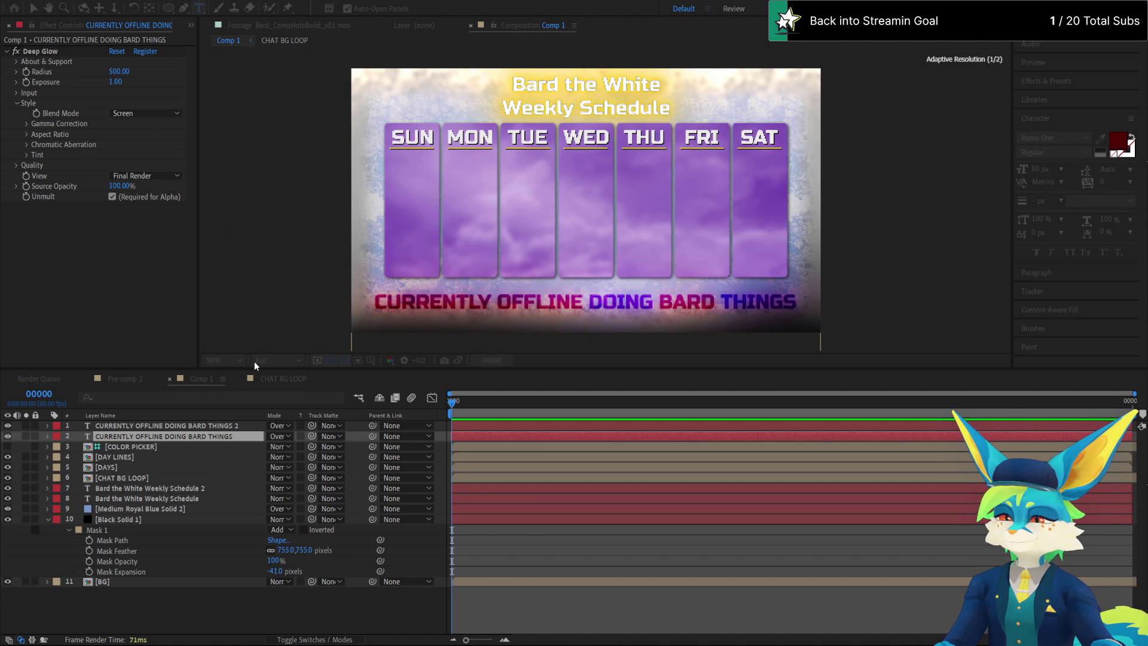
pyautogui.click(329, 115)
pyautogui.click(928, 184)
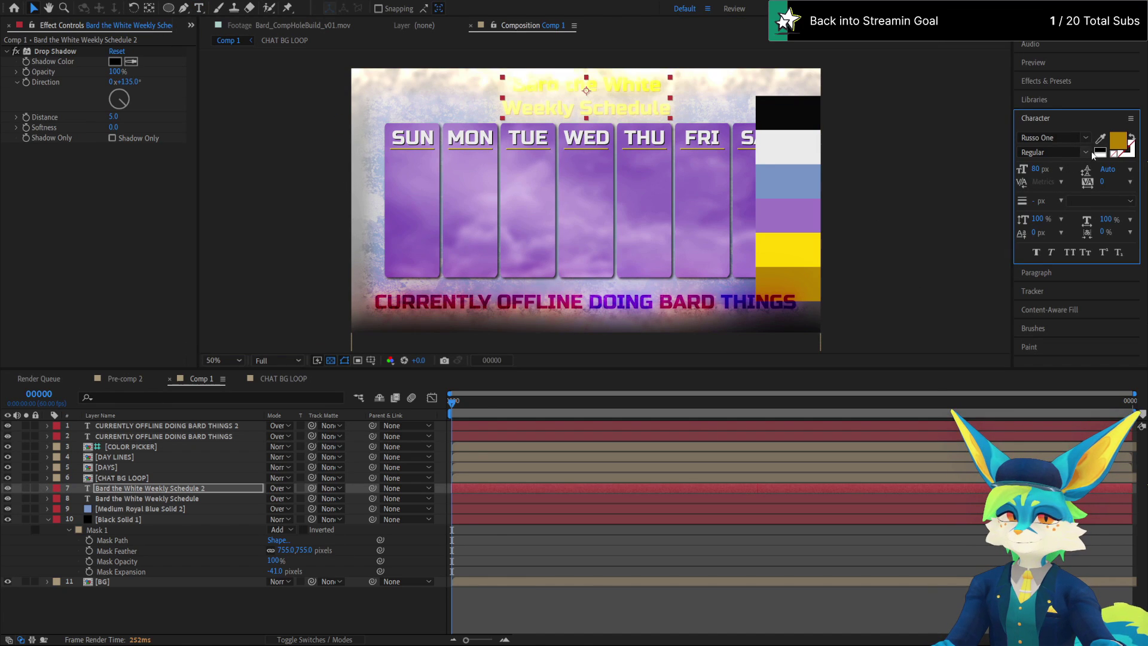
# Add a second elliptical mask to the Black Solid 1 layer, stretching across the upper edge of the frame
pyautogui.click(888, 170)
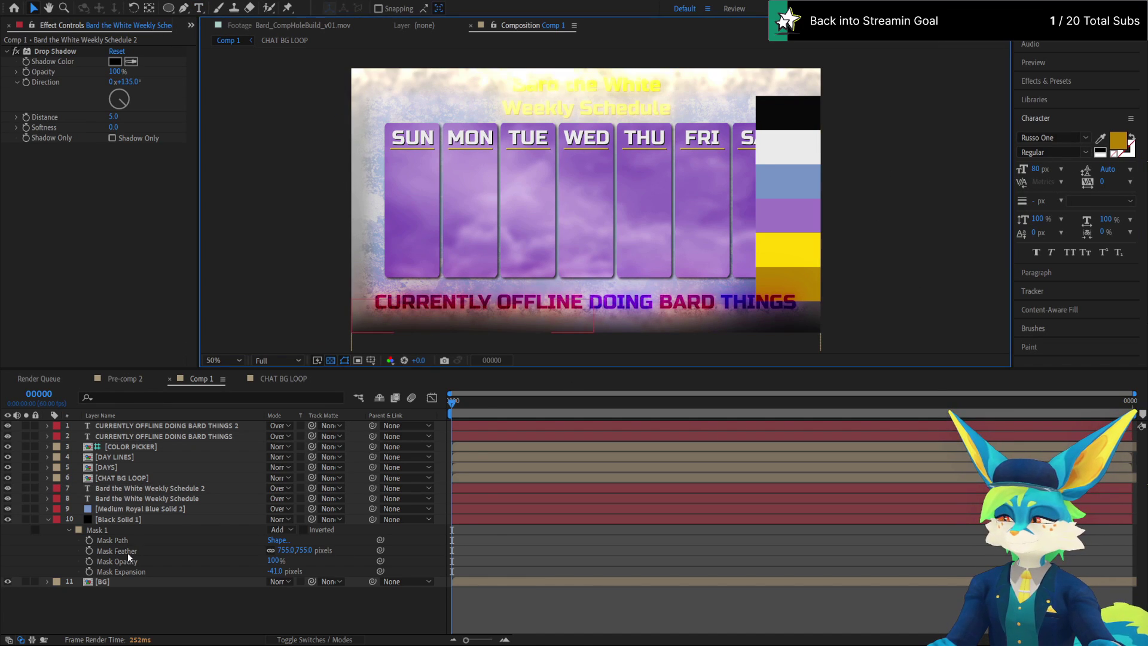
pyautogui.click(251, 581)
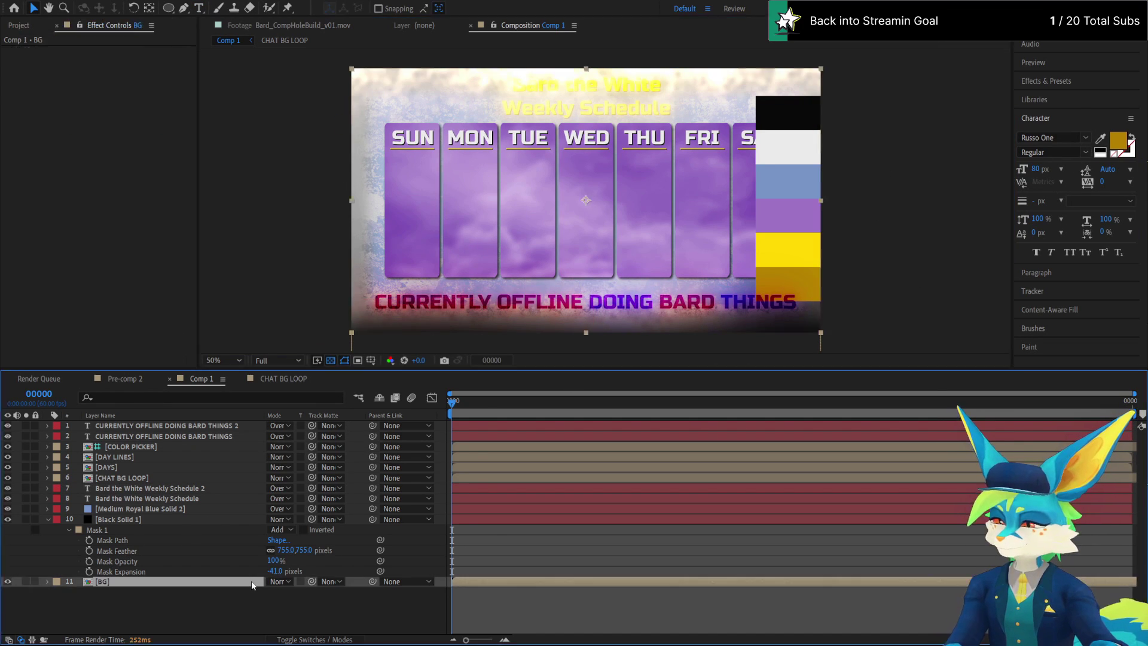
pyautogui.click(249, 519)
pyautogui.click(169, 8)
pyautogui.moveTo(330, 58)
pyautogui.mouseDown()
pyautogui.moveTo(935, 92)
pyautogui.moveTo(897, 106)
pyautogui.mouseUp()
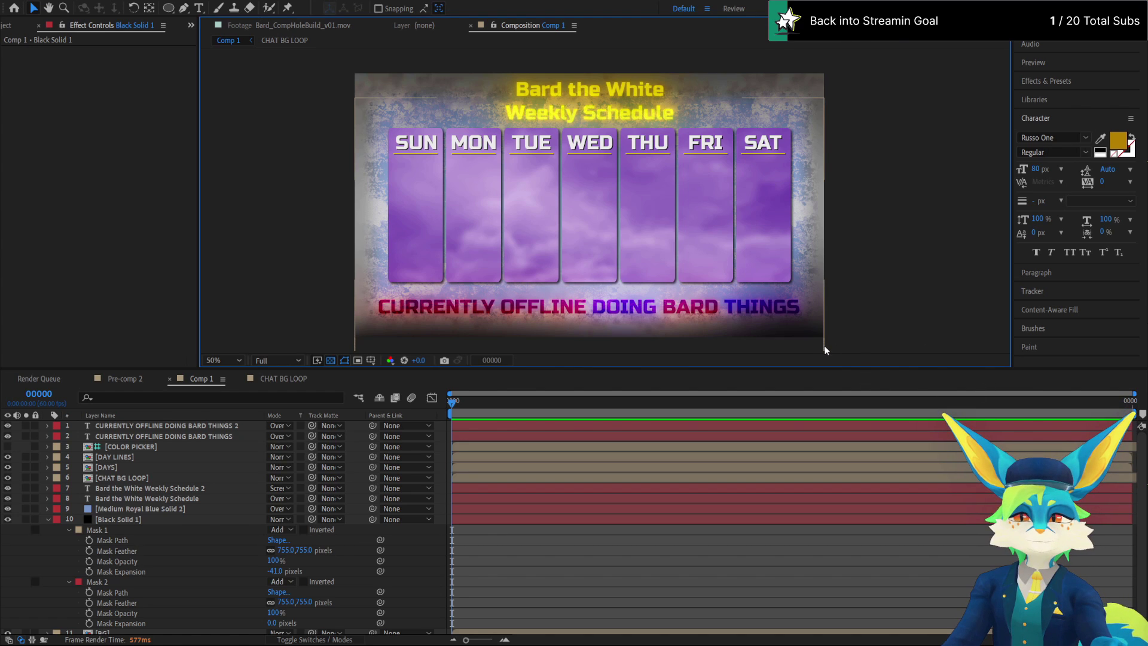
# Move both CURRENTLY OFFLINE DOING BARD THINGS layers directly below the Bard the White Weekly Schedule 2 layer
pyautogui.click(214, 436)
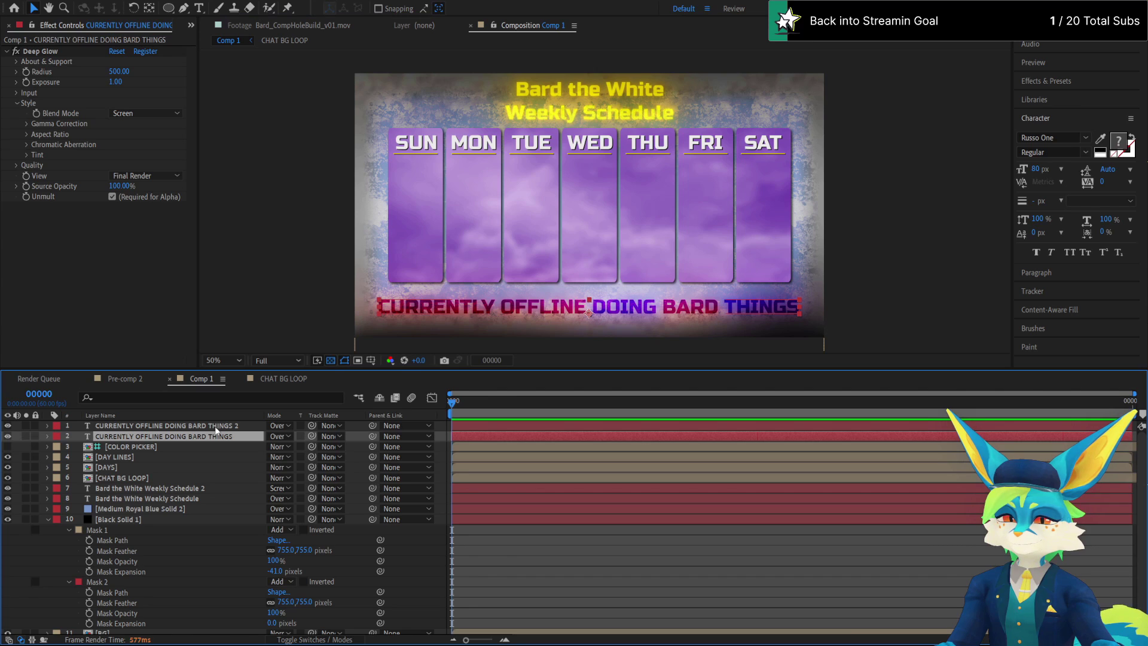
pyautogui.click(226, 468)
pyautogui.click(247, 479)
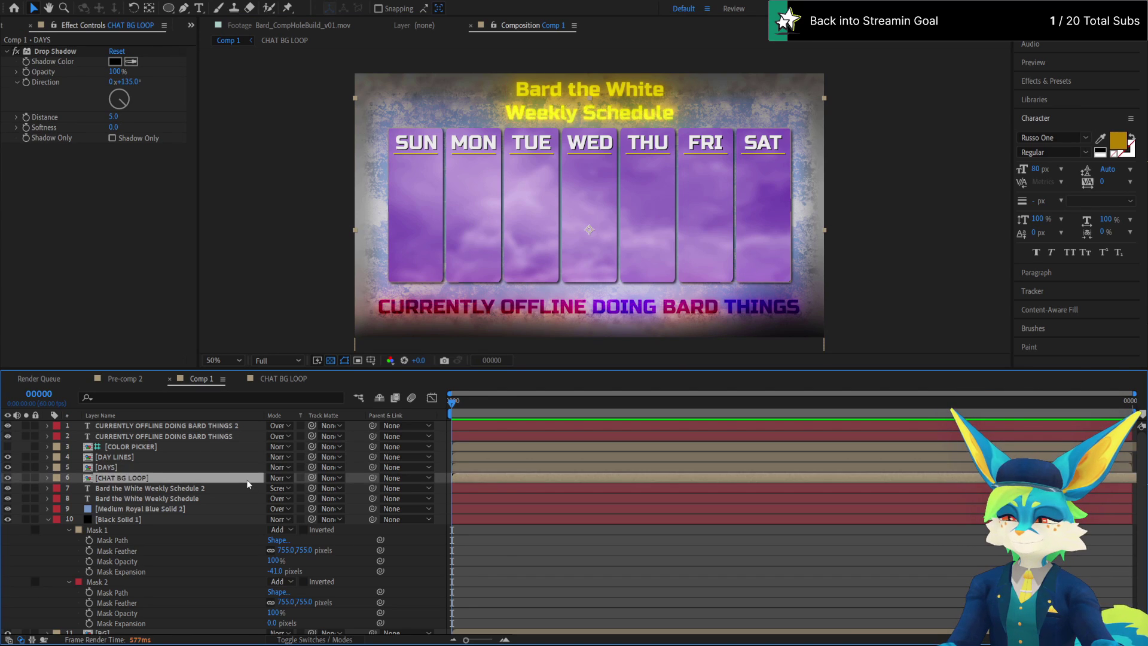
pyautogui.click(231, 425)
pyautogui.keyDown('shift'); pyautogui.click(234, 439); pyautogui.keyUp('shift')
pyautogui.moveTo(226, 438); pyautogui.dragTo(239, 493)
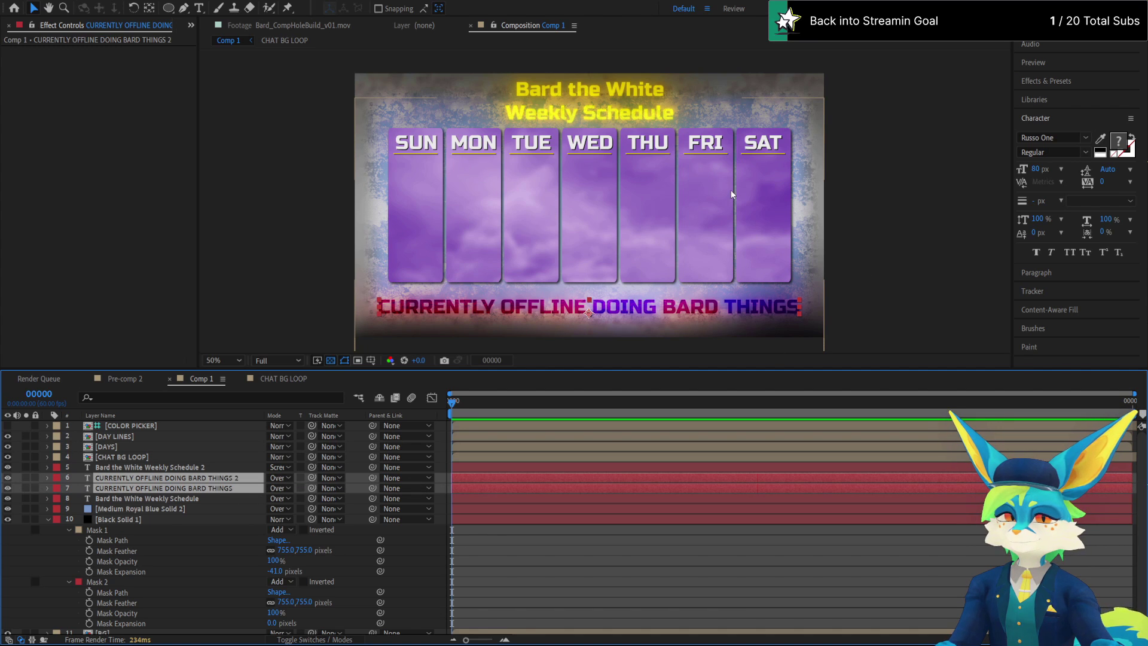
pyautogui.click(349, 285)
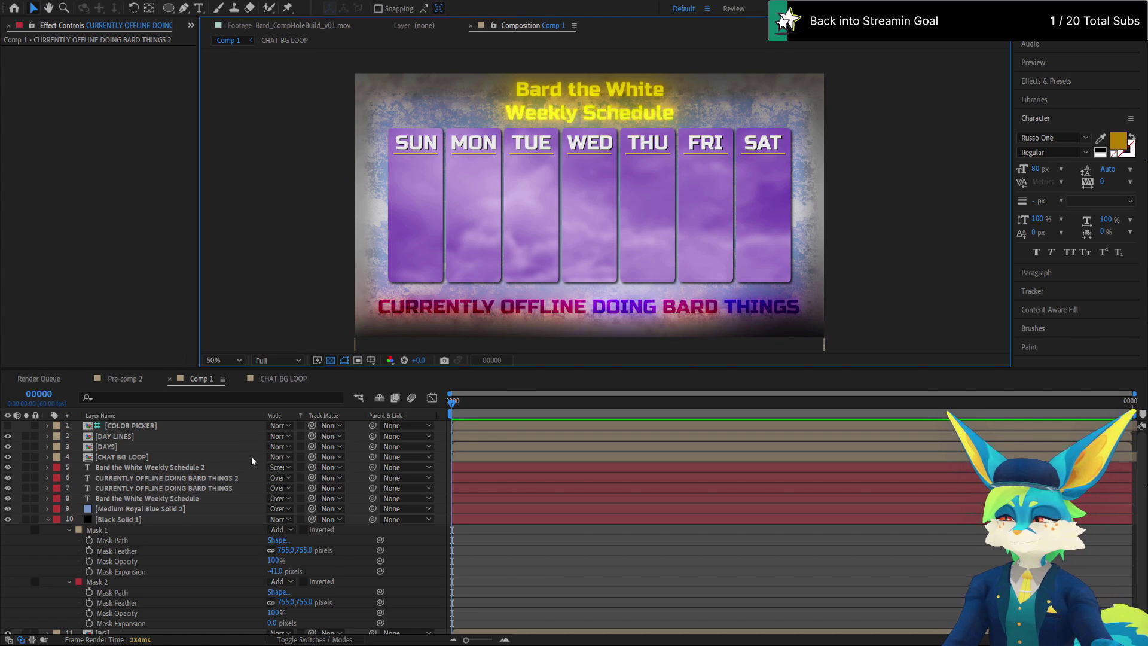
pyautogui.click(242, 501)
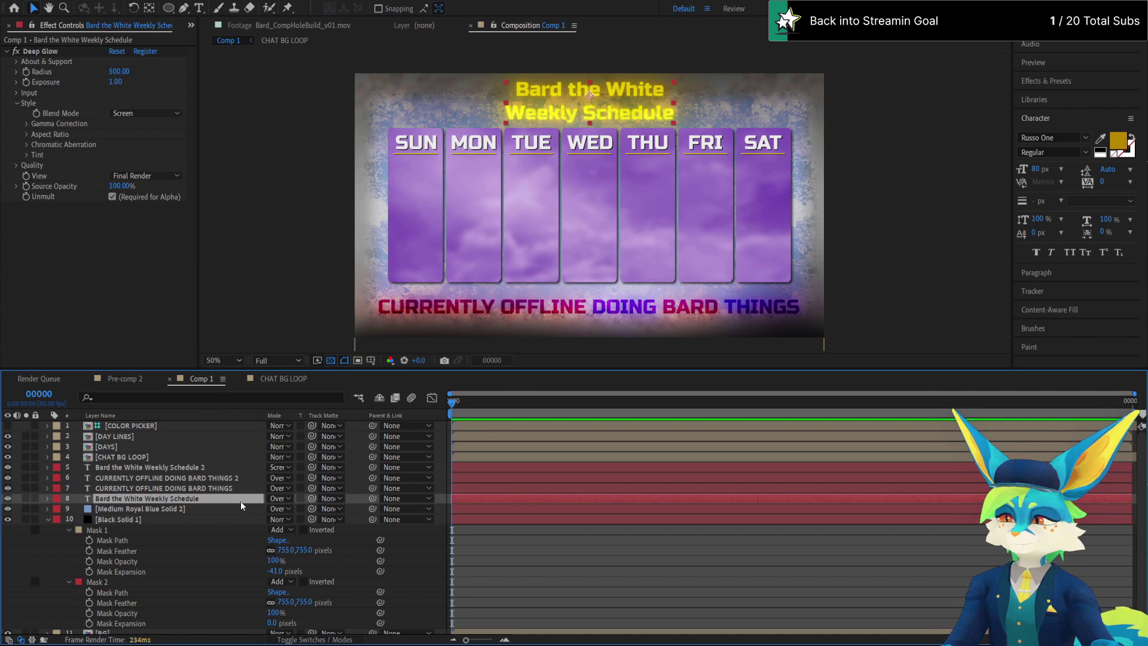
pyautogui.click(242, 507)
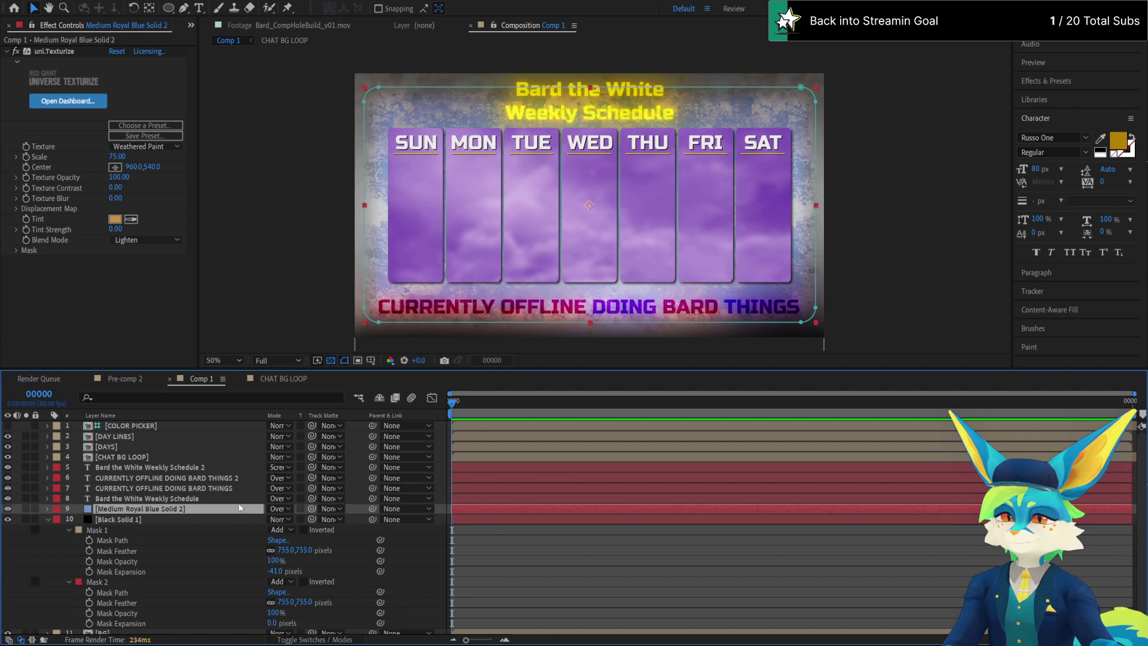
pyautogui.click(232, 469)
pyautogui.click(233, 478)
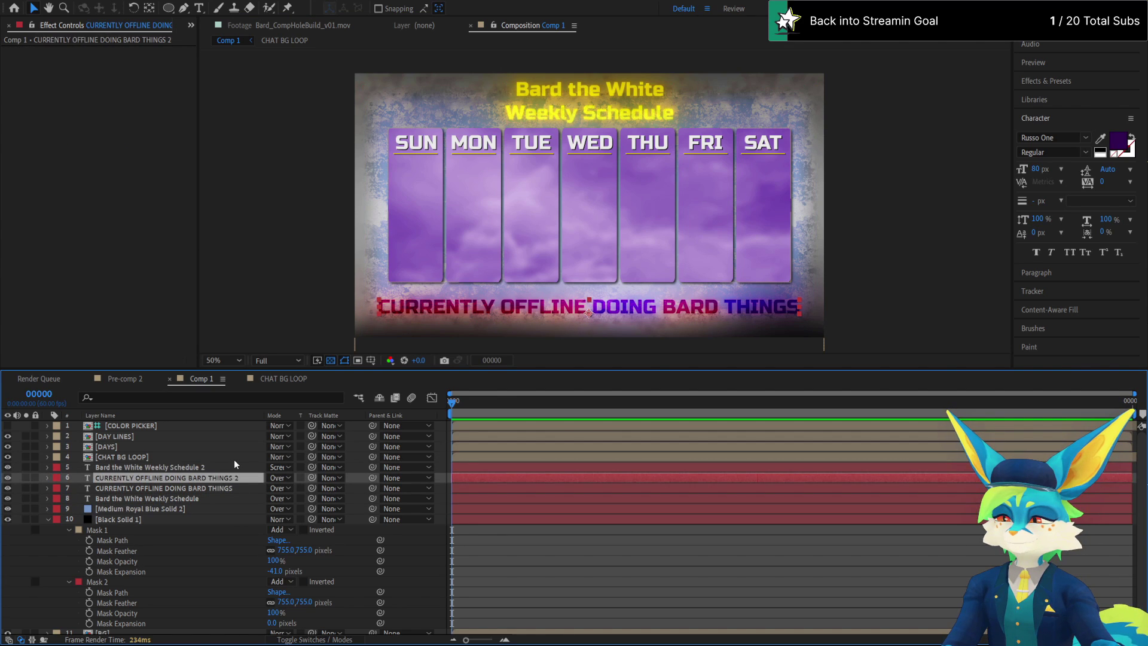
# Pre-compose the CHAT BG LOOP layer, leaving its masks and drop shadow in Comp 1, and open the new composition
pyautogui.click(234, 460)
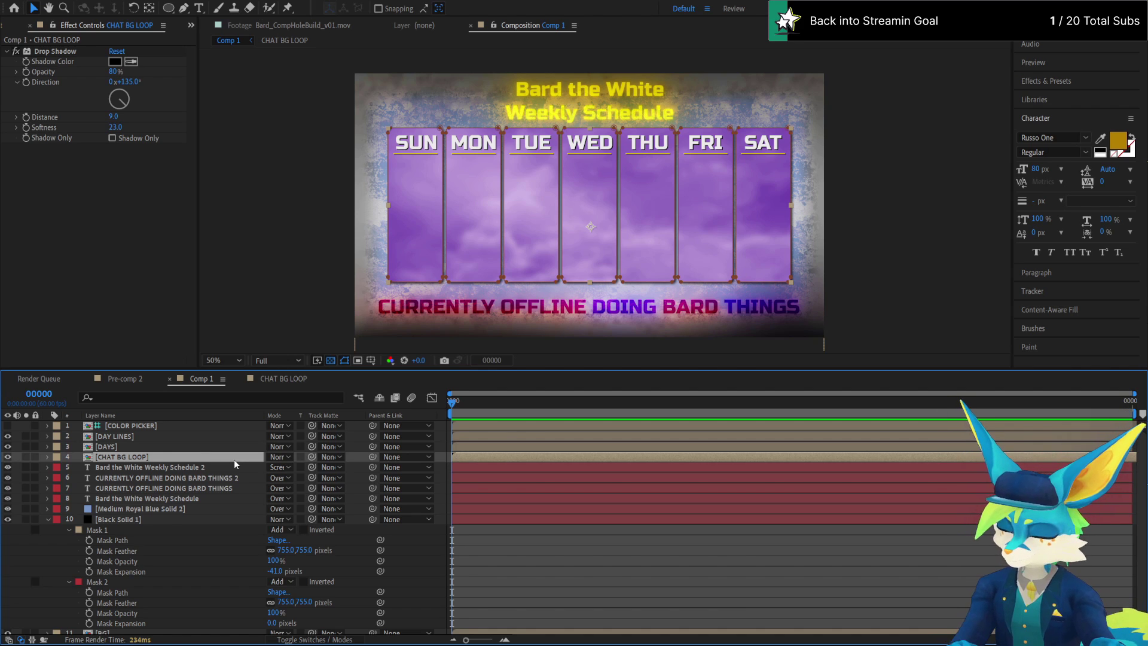
pyautogui.hotkey('ctrl', 'y')
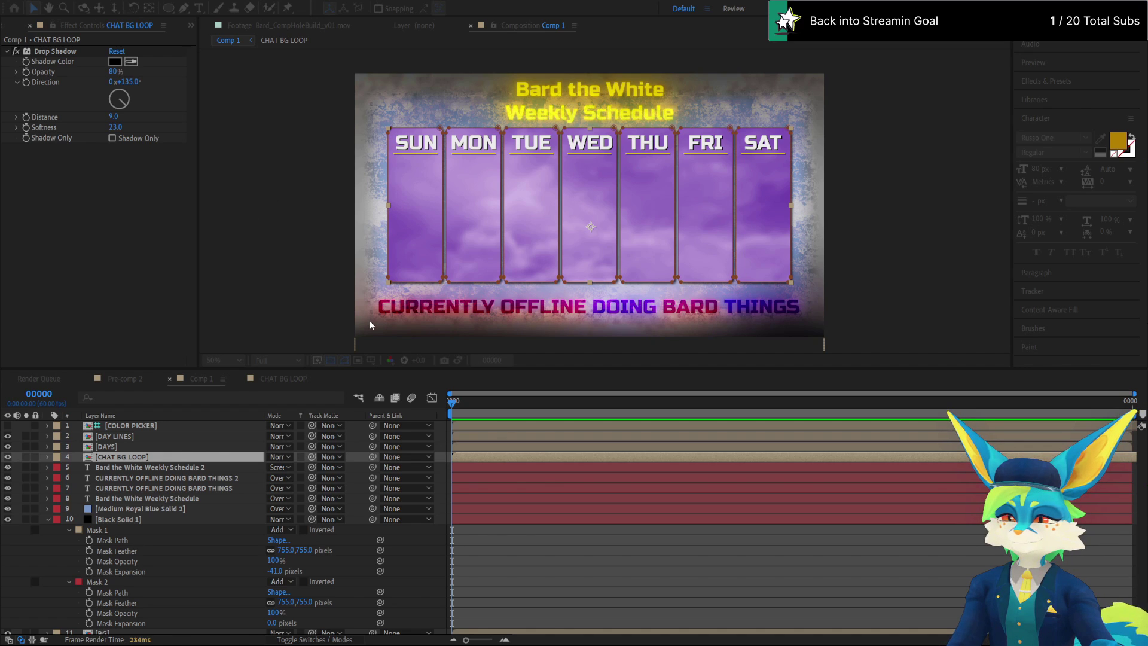
pyautogui.press('Return')
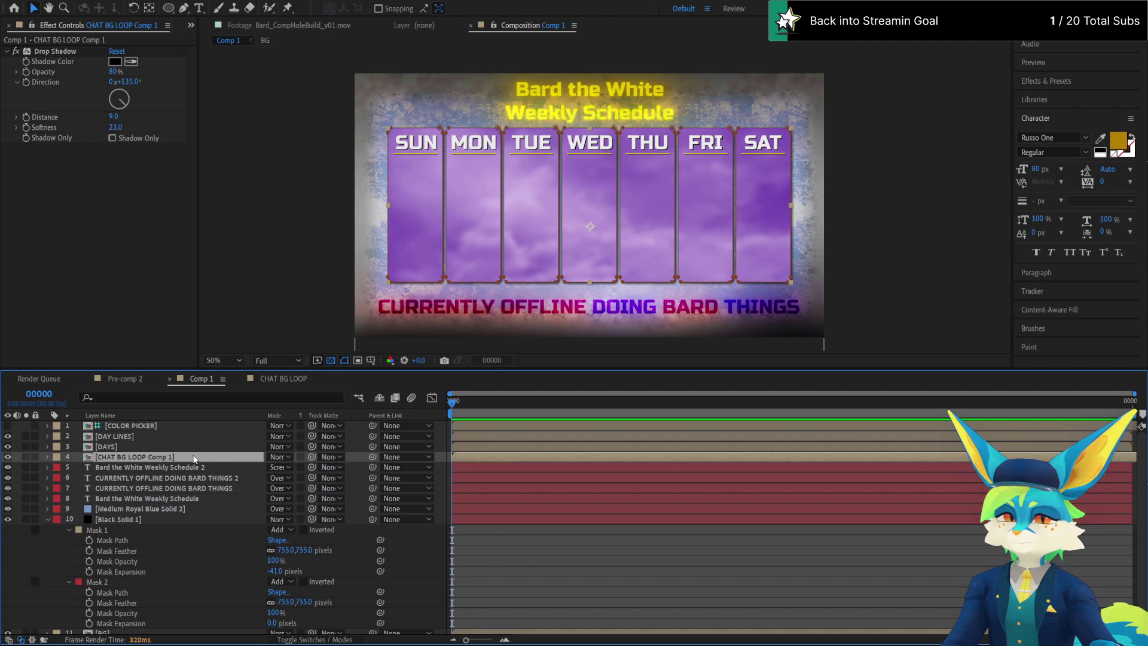
pyautogui.doubleClick(195, 459)
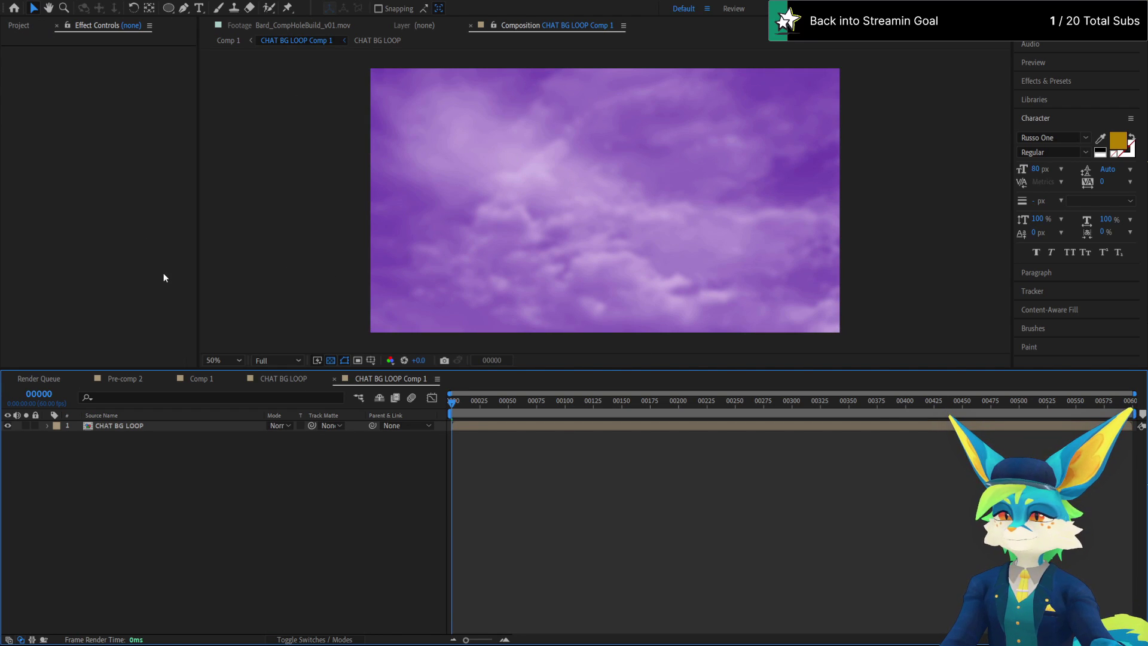
# Add Bardicle_Loop_v01.mov from the MAIN OVERLAY ELEMENTS folder above the CHAT BG LOOP layer in CHAT BG LOOP Comp 1
pyautogui.click(18, 25)
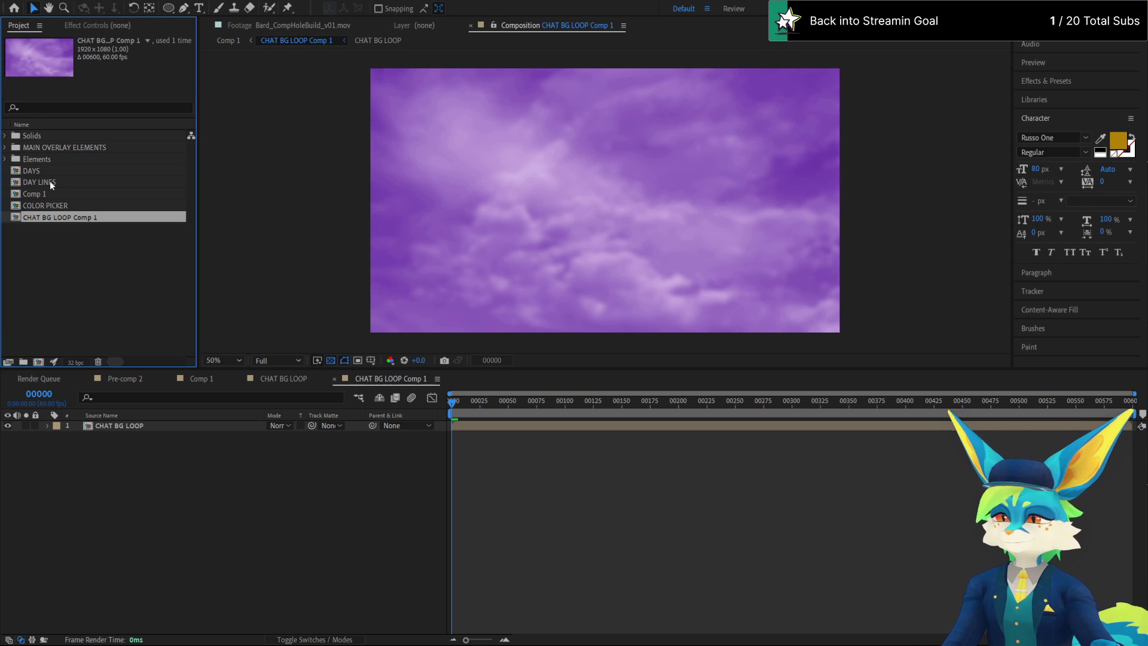
pyautogui.click(3, 147)
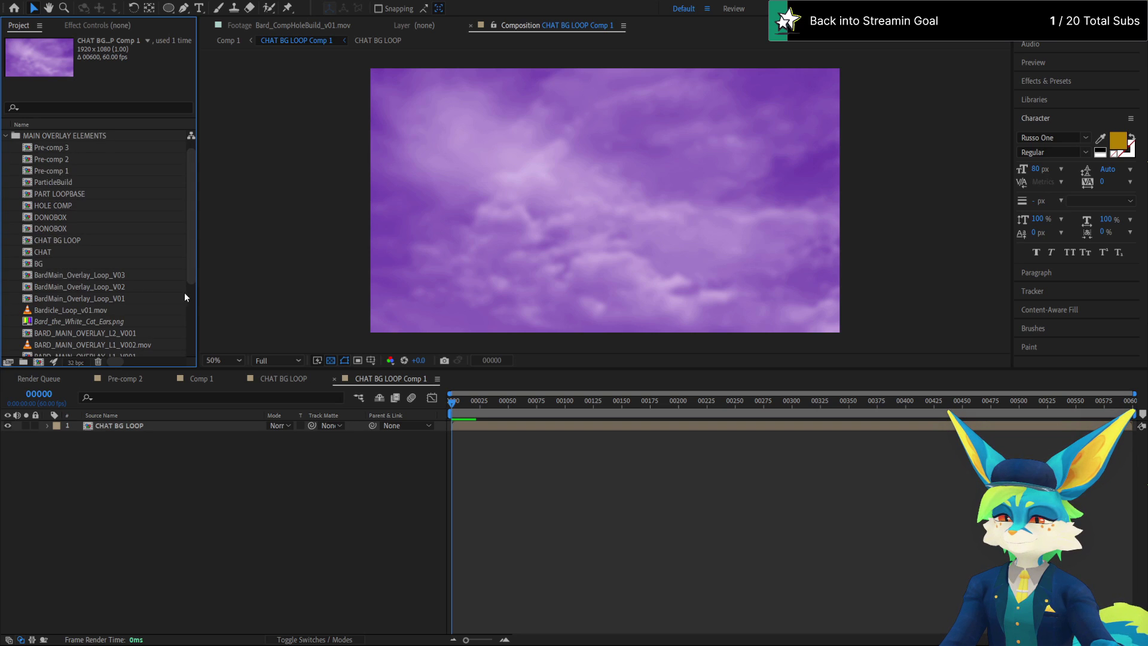
pyautogui.scroll(-2, 186, 274)
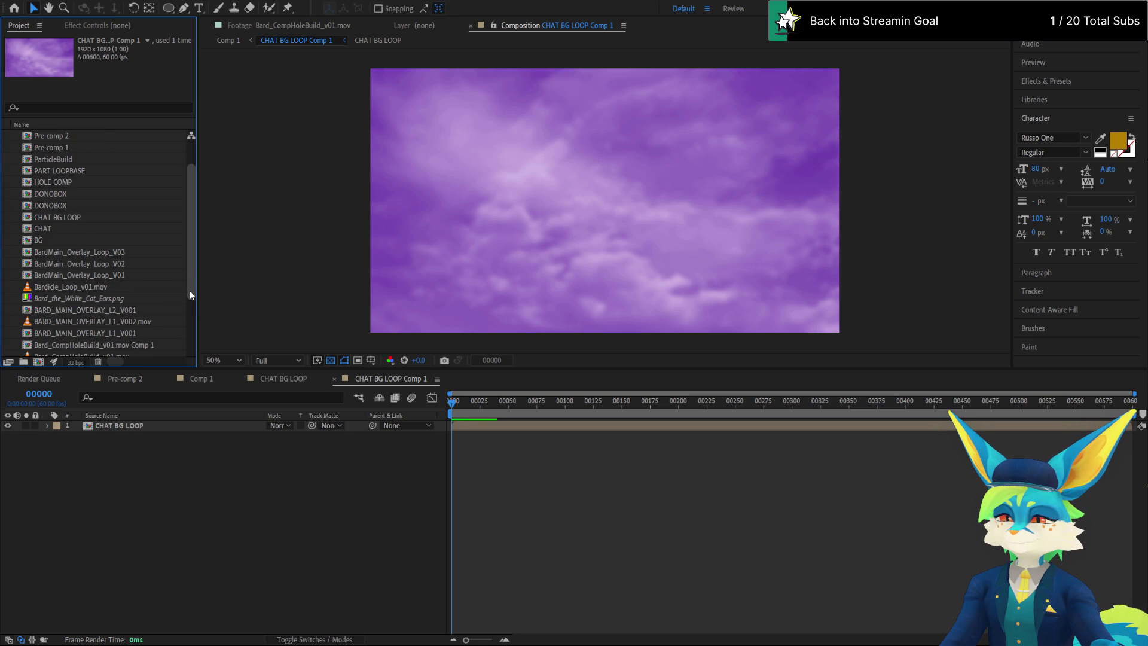
pyautogui.click(84, 287)
pyautogui.moveTo(84, 287); pyautogui.dragTo(141, 423)
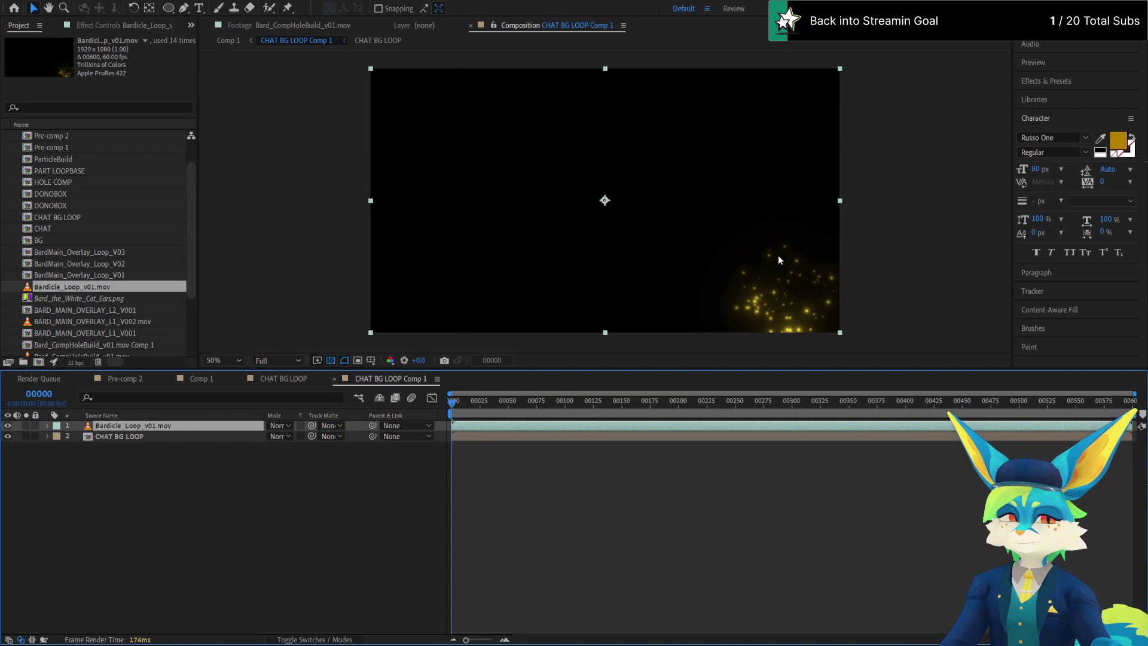
# Set the Bardicle_Loop_v01.mov layer's blending mode to Add, checking the particles over the clouds at frame 368
pyautogui.moveTo(514, 401); pyautogui.dragTo(867, 423)
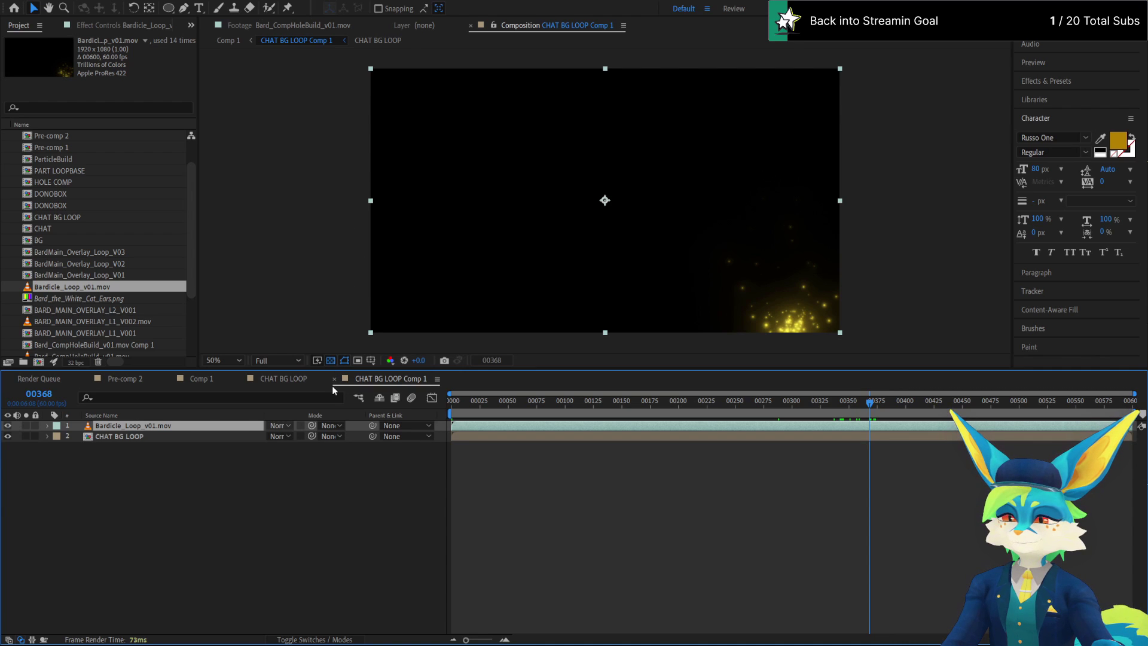
pyautogui.hotkey('alt', 'shift', 'o')
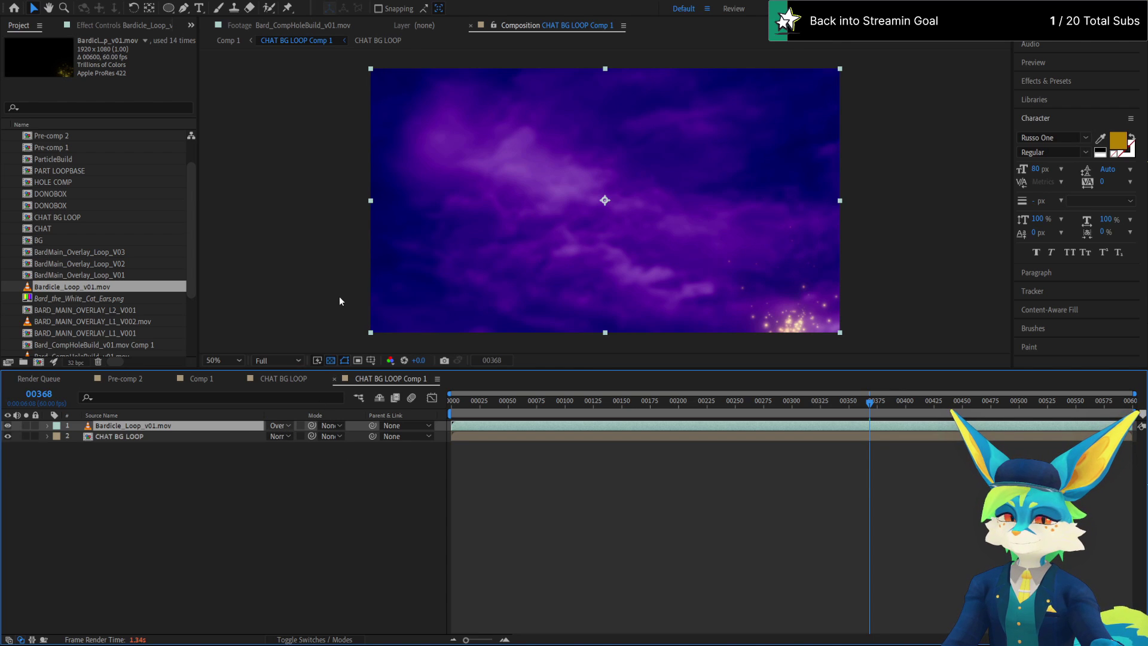
pyautogui.hotkey('alt', 'shift', 'a')
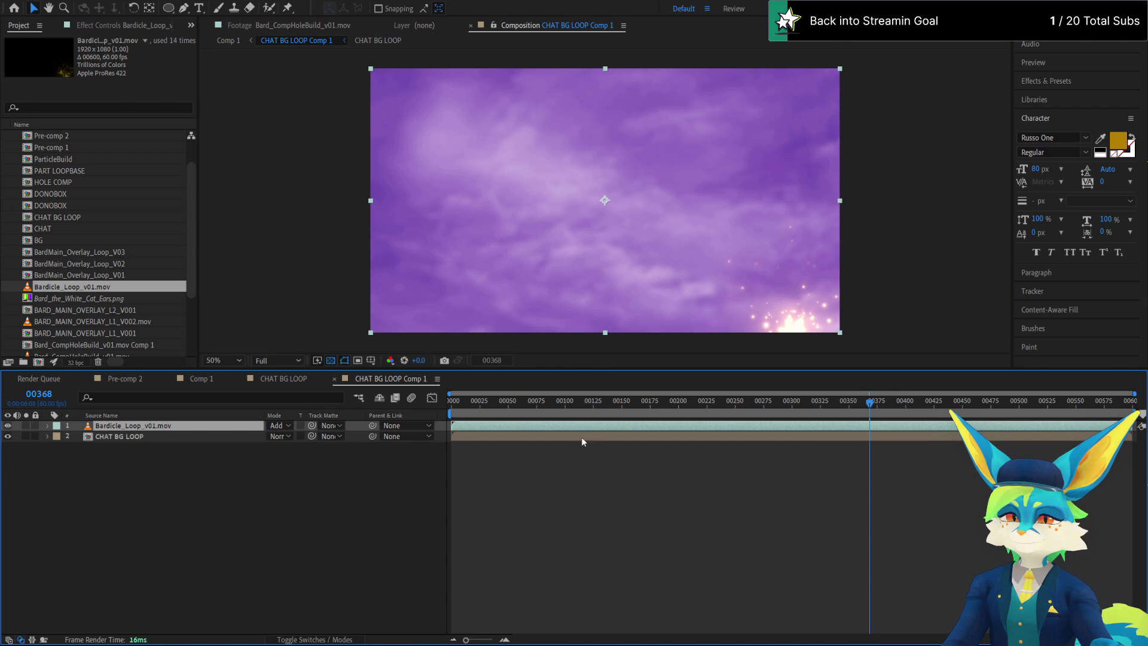
pyautogui.click(8, 426)
pyautogui.click(8, 426)
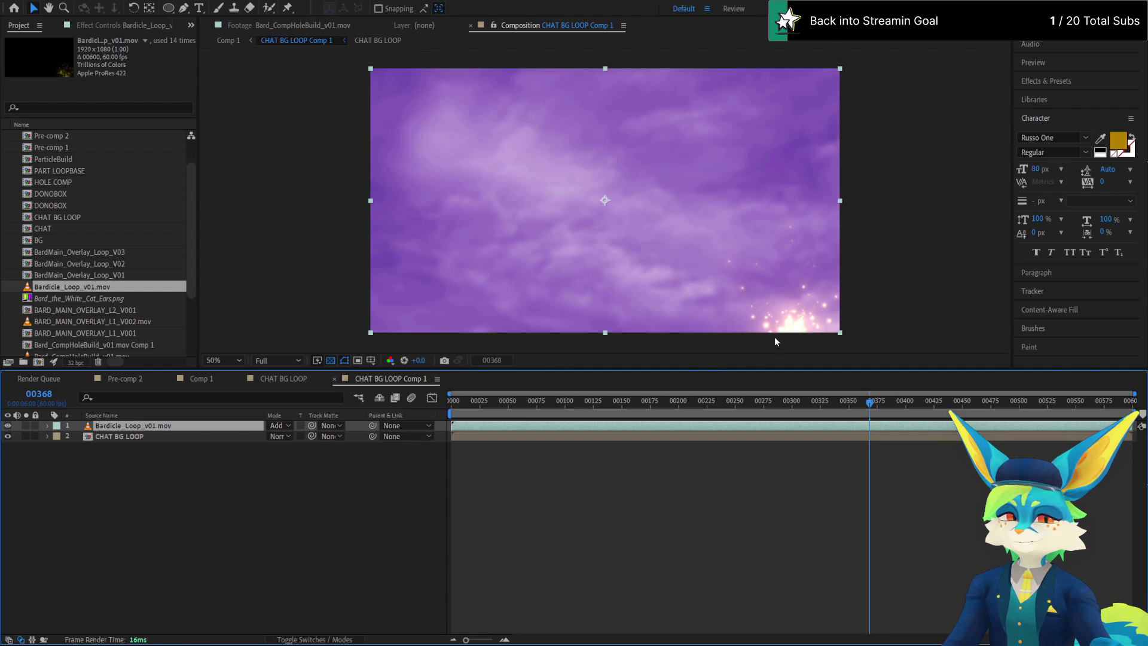
# Scale the Bardicle_Loop_v01.mov layer to 422% and reposition it so its particles spread across the cloud frame
pyautogui.moveTo(792, 325); pyautogui.dragTo(662, 292)
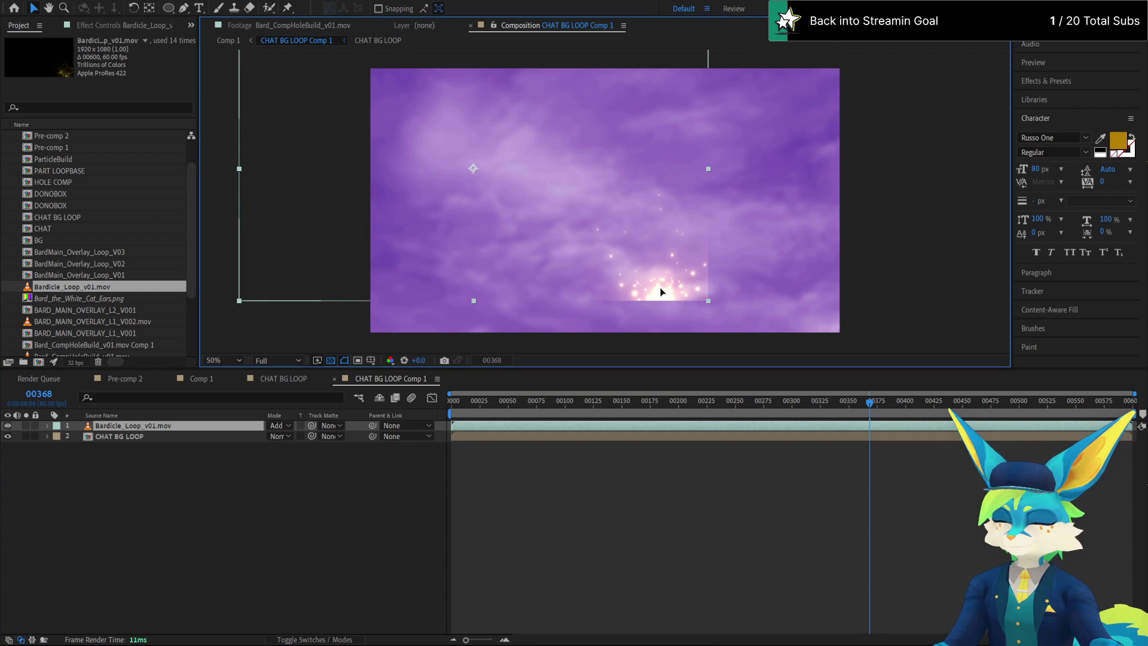
pyautogui.hotkey('ctrl', 'z')
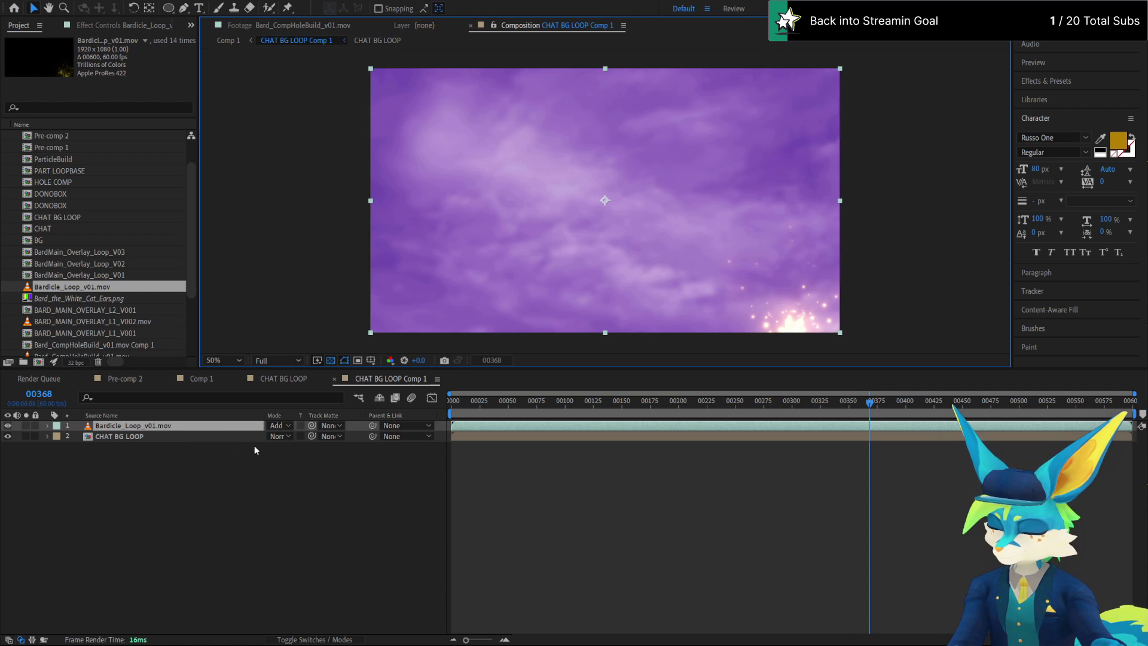
pyautogui.press('s')
pyautogui.click(303, 436)
pyautogui.write('422')
pyautogui.press('Return')
pyautogui.moveTo(724, 226); pyautogui.dragTo(173, 26)
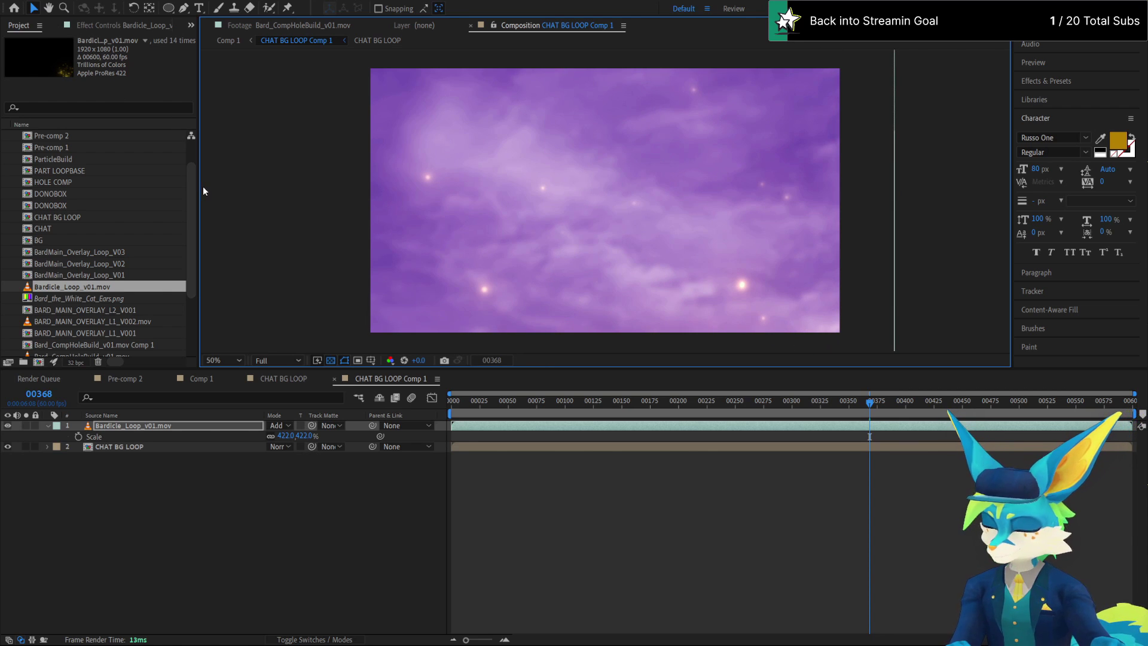
# Duplicate the Bardicle_Loop_v01.mov layer, shift the copy earlier in time and trim its end at frame 368
pyautogui.hotkey('ctrl', 'd')
pyautogui.moveTo(611, 429); pyautogui.dragTo(364, 442)
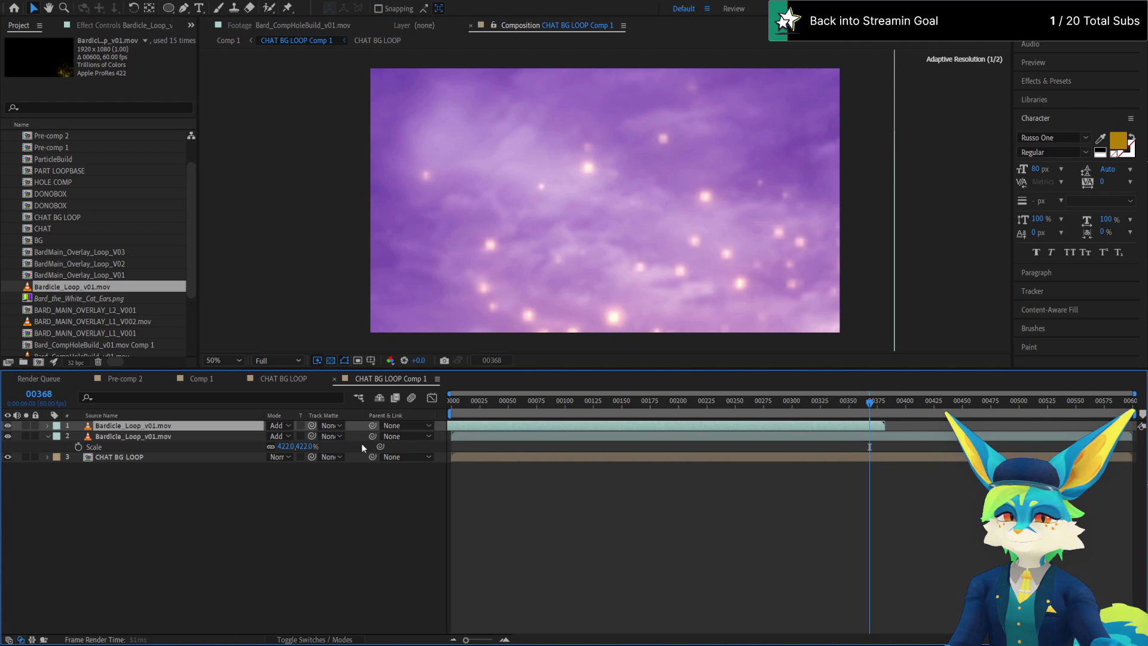
pyautogui.hotkey('alt', ']')
pyautogui.press('Home')
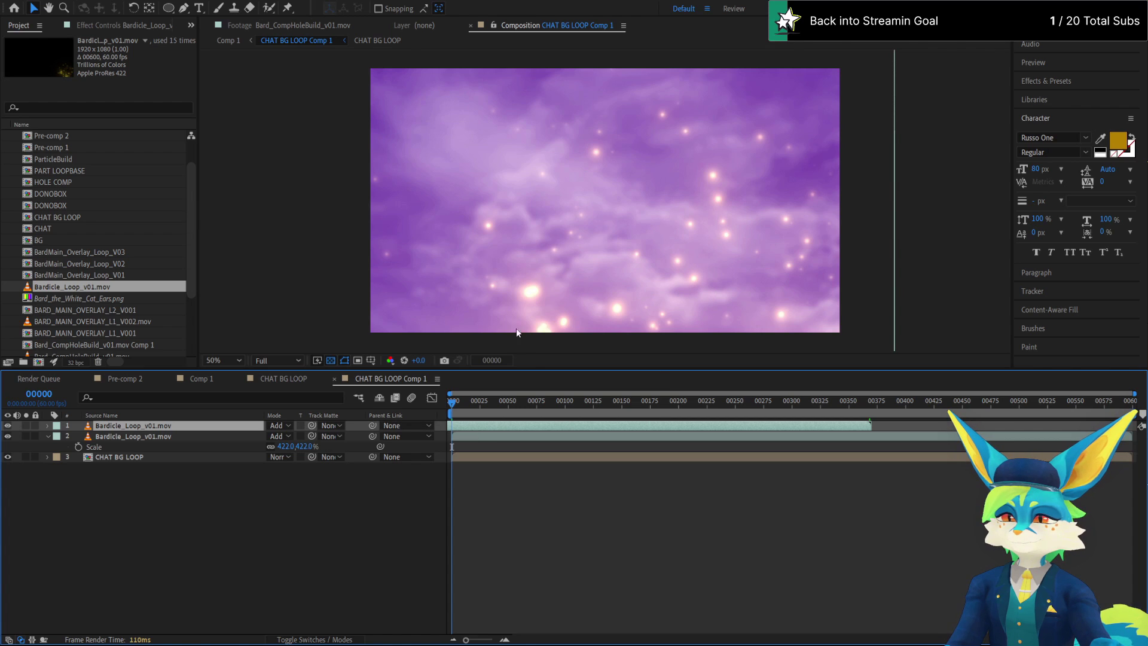
# Offset the duplicate particle layer in the frame and slide it earlier so that it ends at about frame 240
pyautogui.click(632, 309)
pyautogui.moveTo(590, 304); pyautogui.dragTo(589, 274)
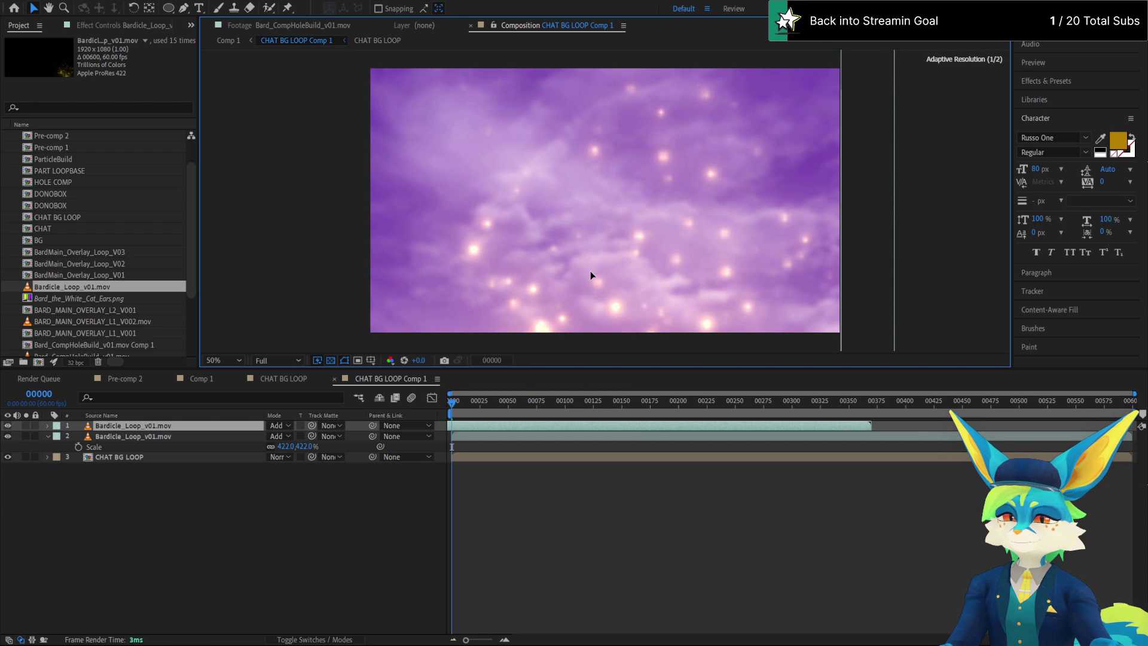
pyautogui.click(420, 435)
pyautogui.moveTo(419, 432); pyautogui.dragTo(393, 433)
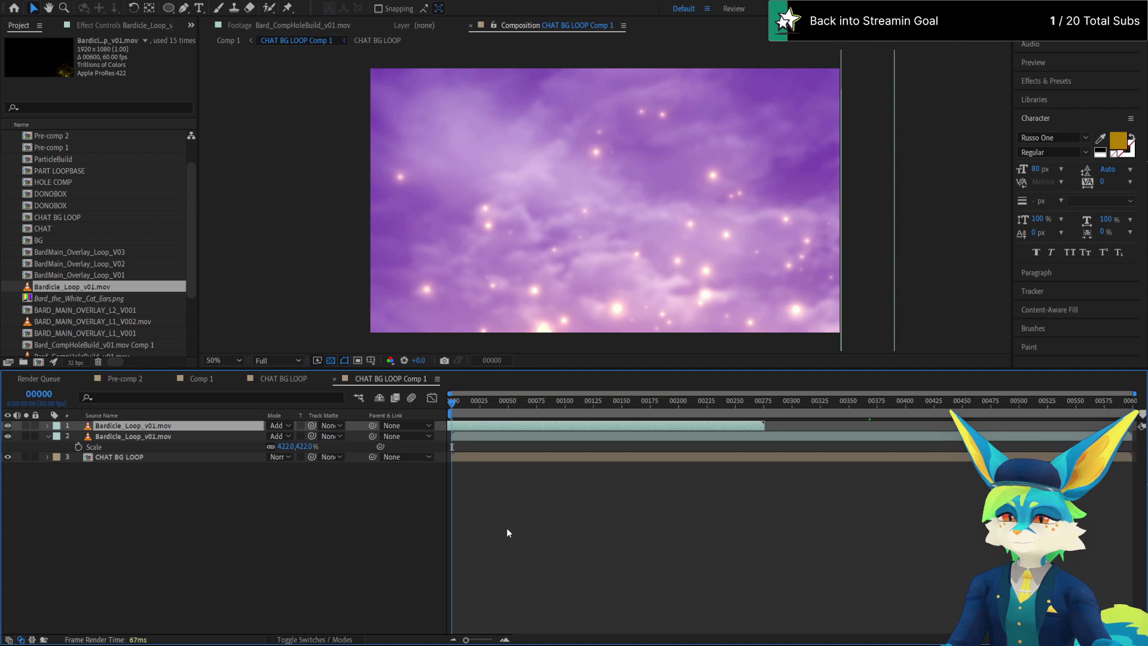
pyautogui.moveTo(575, 424); pyautogui.dragTo(538, 429)
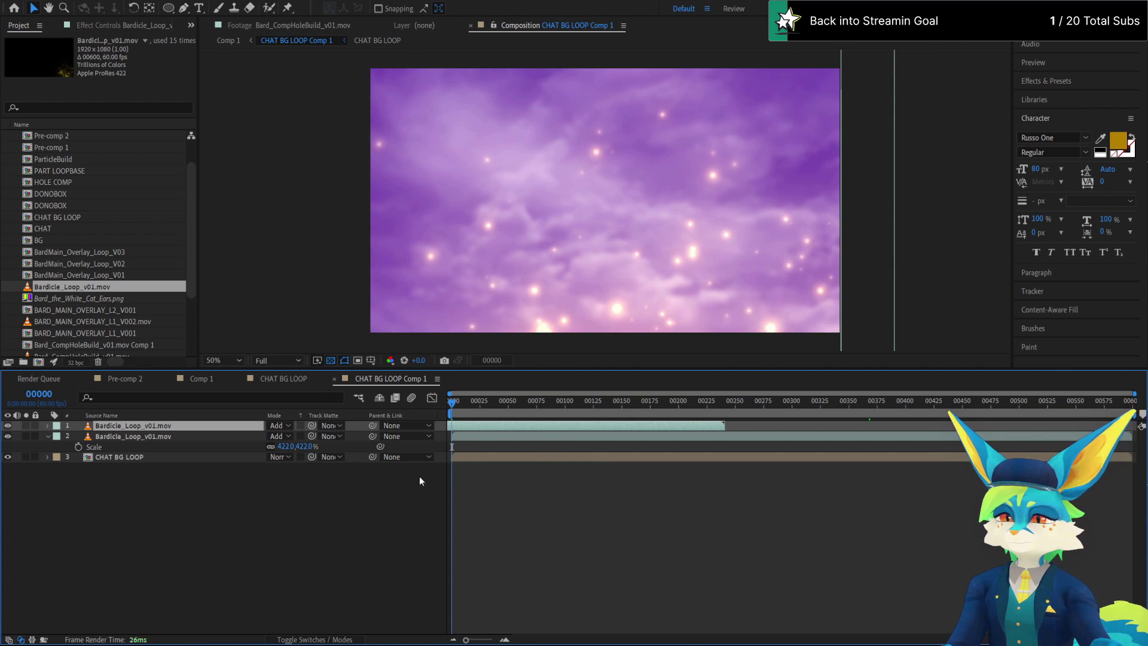
pyautogui.click(411, 517)
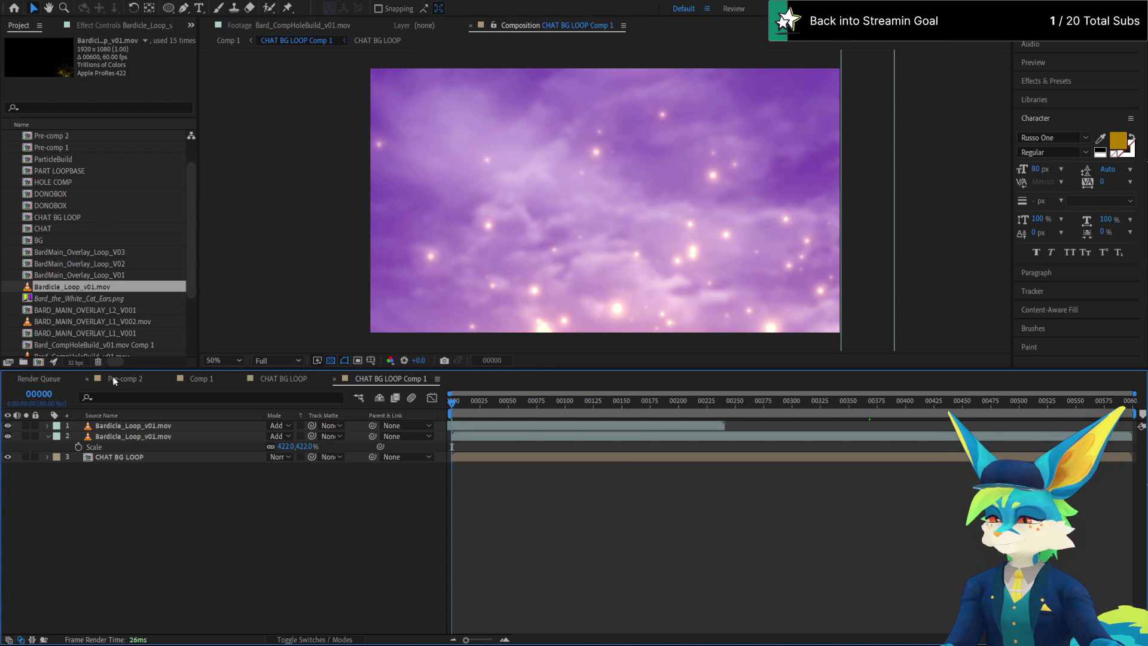
# Save the project and add a black solid named OVERLAY BLACK FOR TEXT above the CHAT BG LOOP Comp 1 layer in Comp 1
pyautogui.click(198, 380)
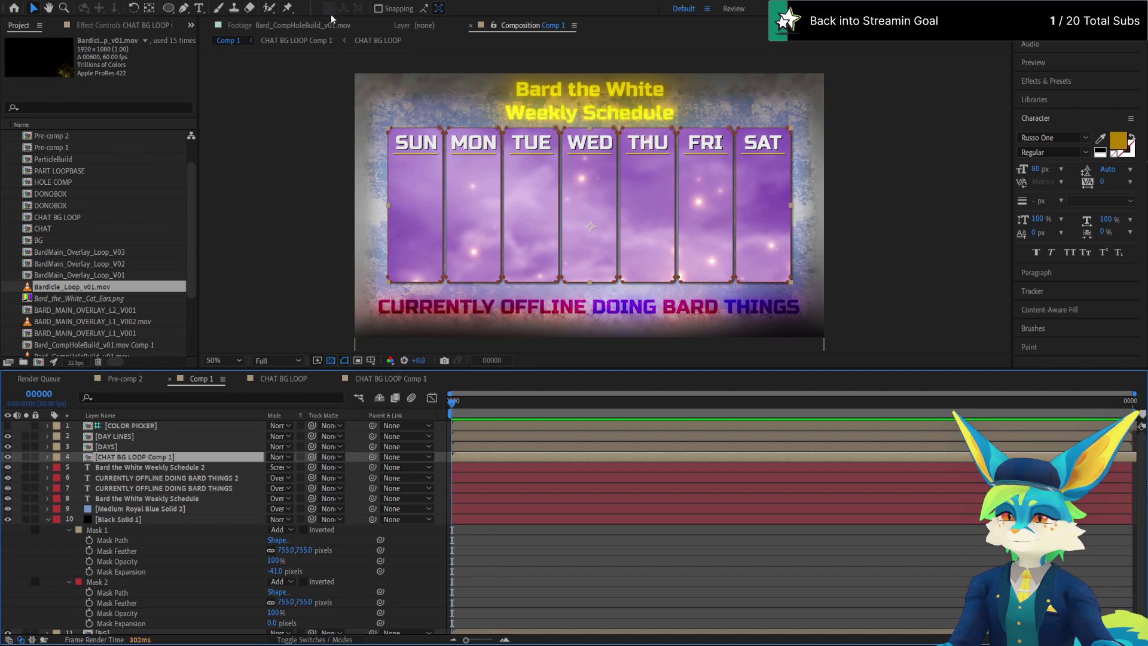
pyautogui.hotkey('ctrl', 's')
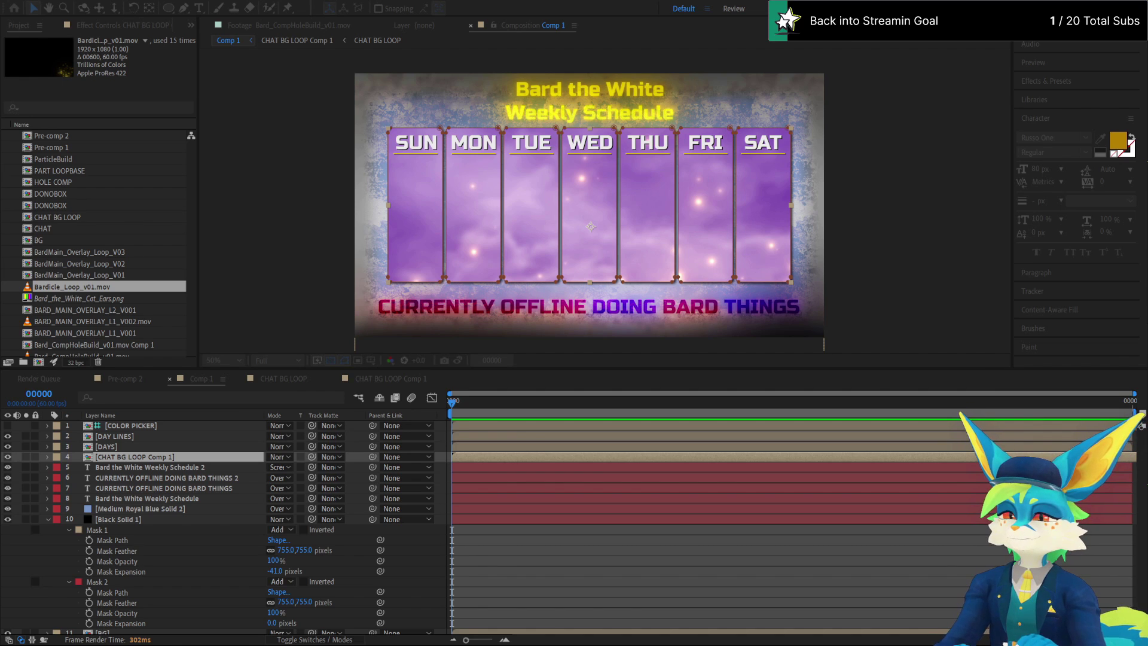
pyautogui.press('Return')
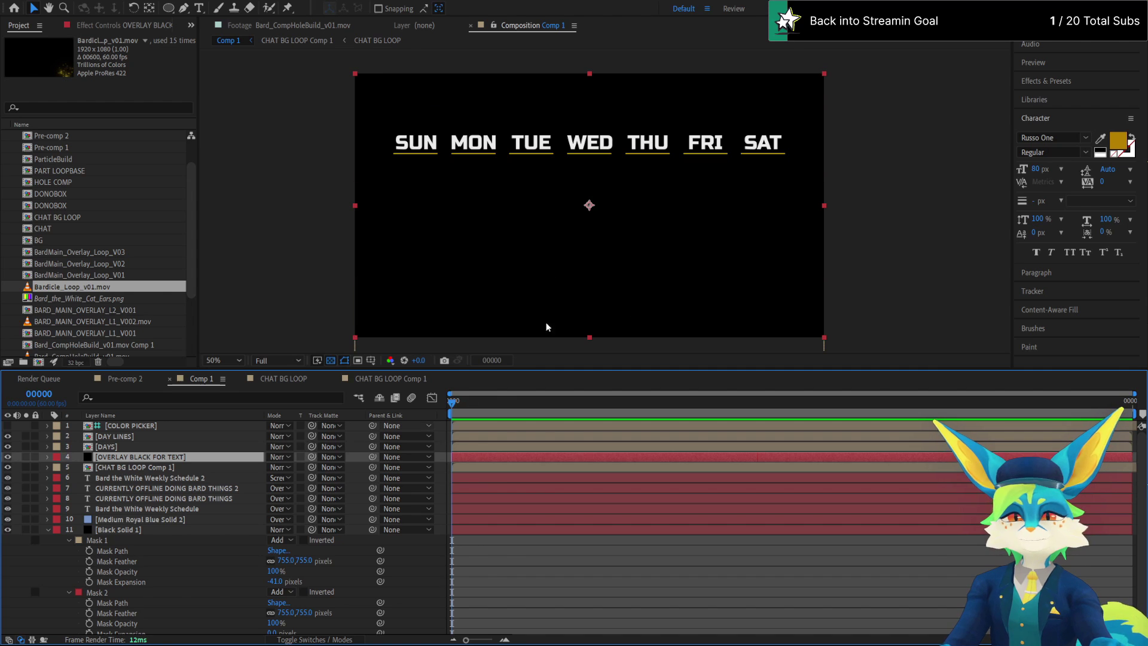
# Set the opacity of the OVERLAY BLACK FOR TEXT layer to 50%
pyautogui.press('t')
pyautogui.click(276, 467)
pyautogui.write('50')
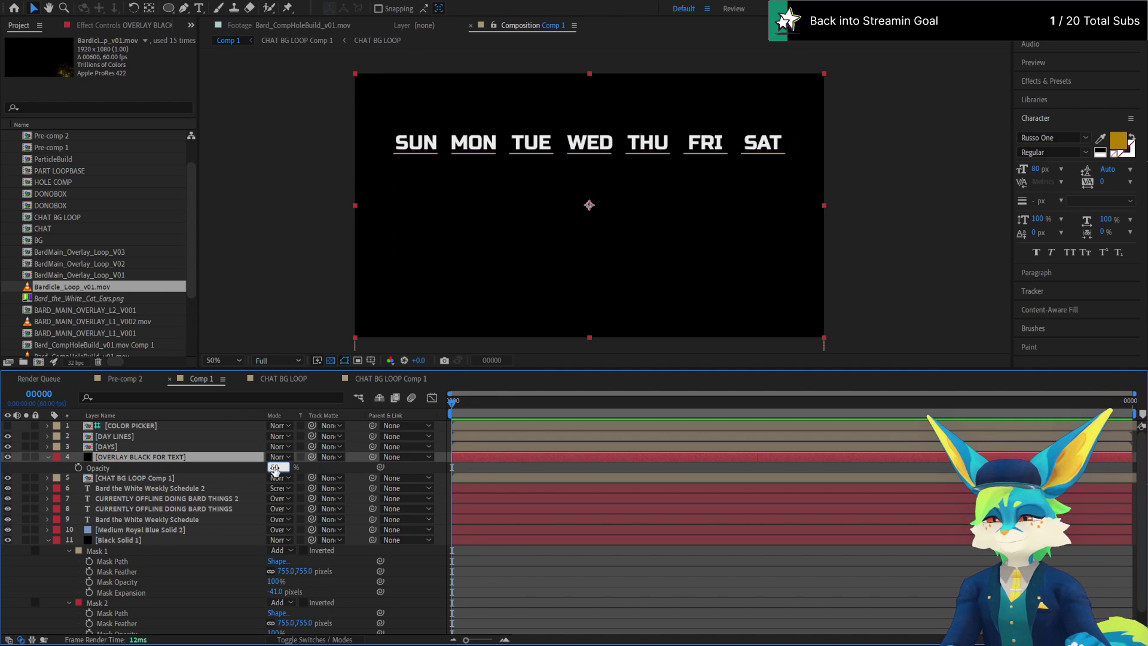
pyautogui.press('Return')
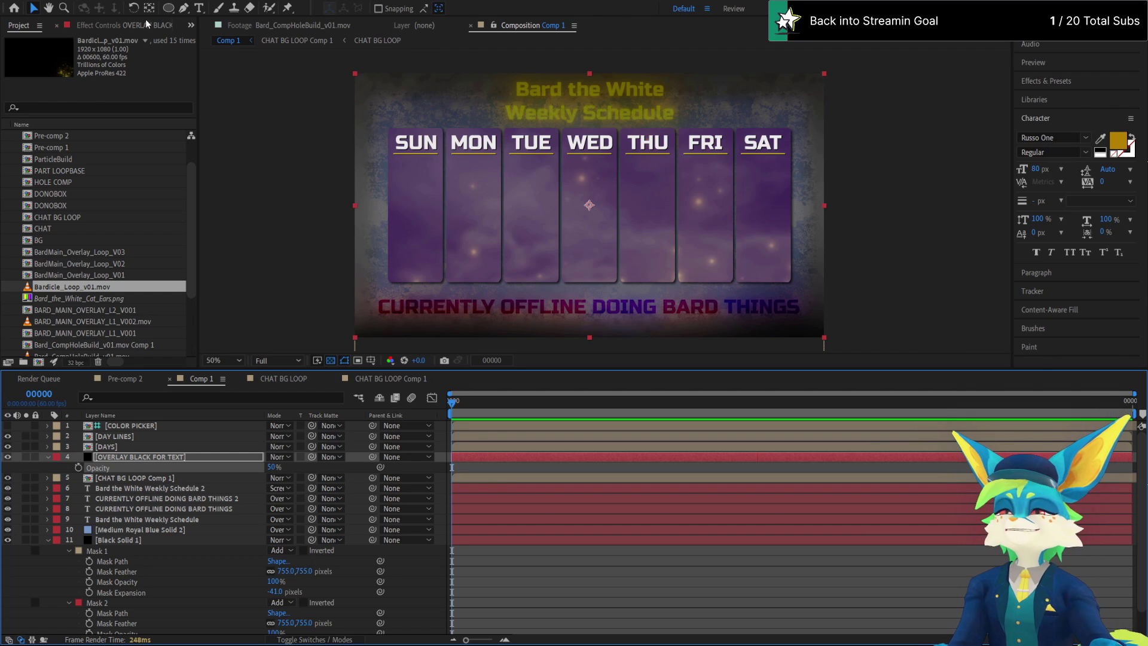
# Draw a rounded rectangle mask with small corners on the OVERLAY BLACK FOR TEXT layer, covering the SUN panel below its underlined label
pyautogui.click(167, 9)
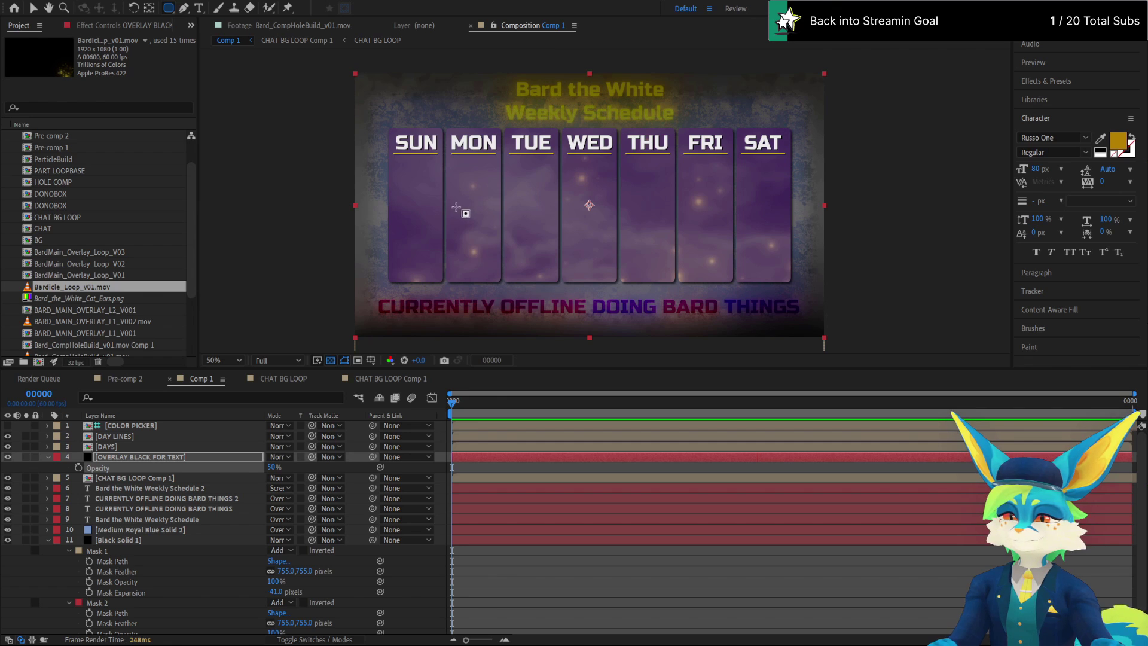
pyautogui.moveTo(391, 160); pyautogui.dragTo(446, 279)
pyautogui.press('Down')
pyautogui.press('Down')
pyautogui.press('Down')
pyautogui.press('Down')
pyautogui.press('Down')
pyautogui.press('Down')
# Narrow the overlay mask by shifting its right-hand points left until they sit inside the SUN panel's edge
pyautogui.scroll(1, 432, 243)
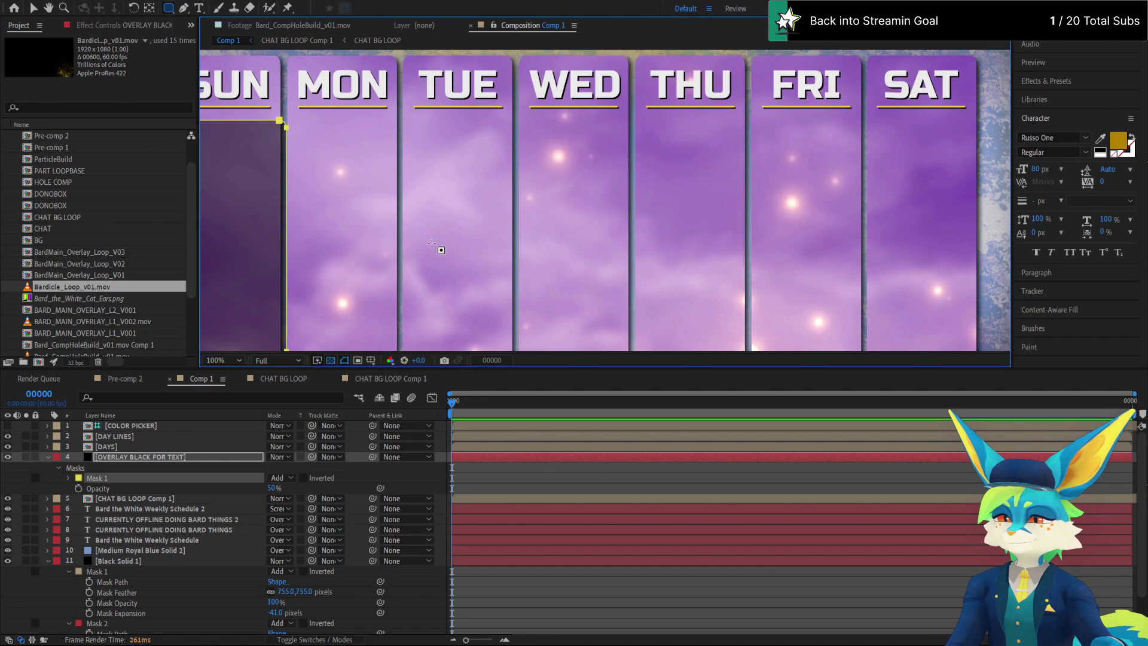
pyautogui.moveTo(362, 264); pyautogui.dragTo(520, 210)
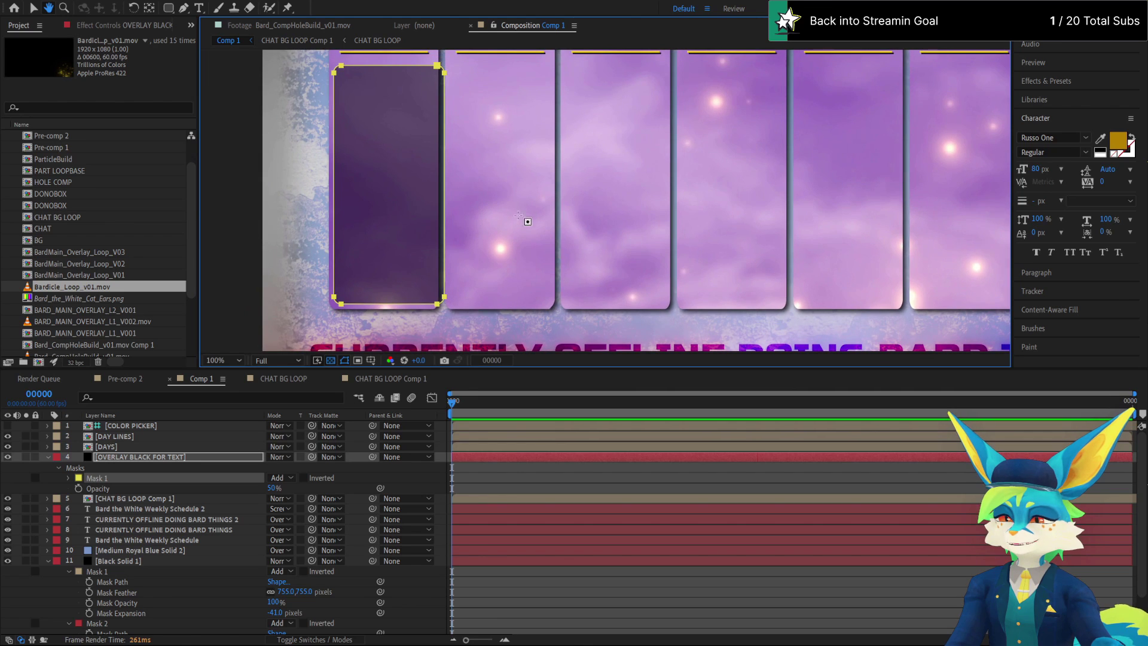
pyautogui.press('v')
pyautogui.click(438, 306)
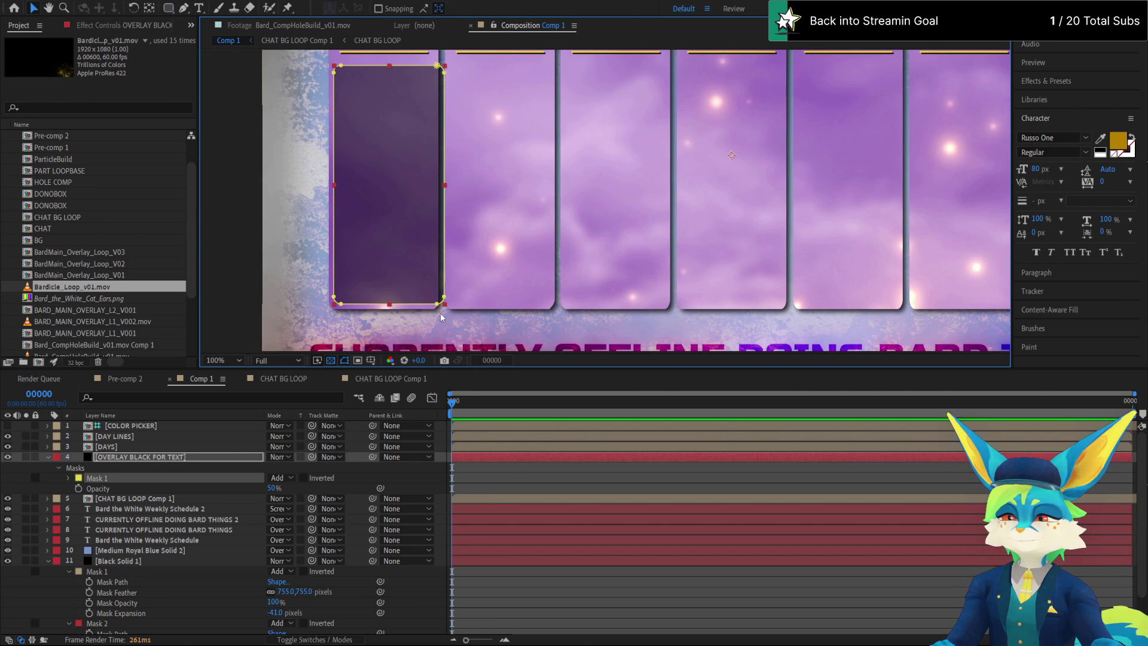
pyautogui.click(439, 304)
pyautogui.keyDown('shift'); pyautogui.click(444, 72); pyautogui.keyUp('shift')
pyautogui.hotkey('shift', 'Left')
pyautogui.hotkey('shift', 'Left')
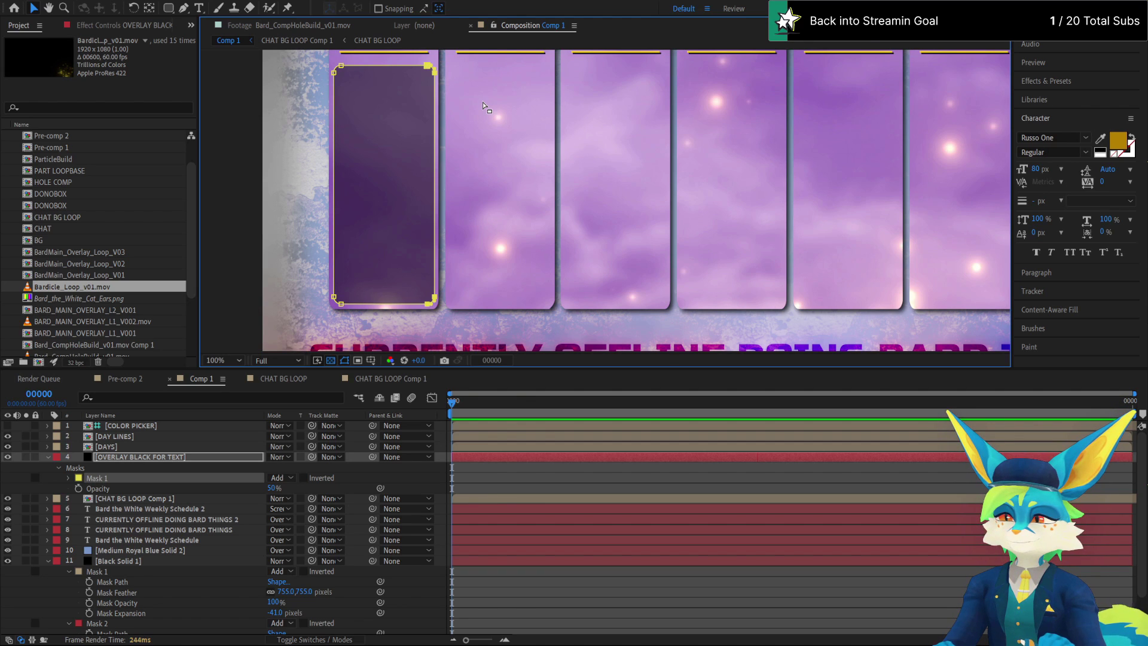
pyautogui.press(',')
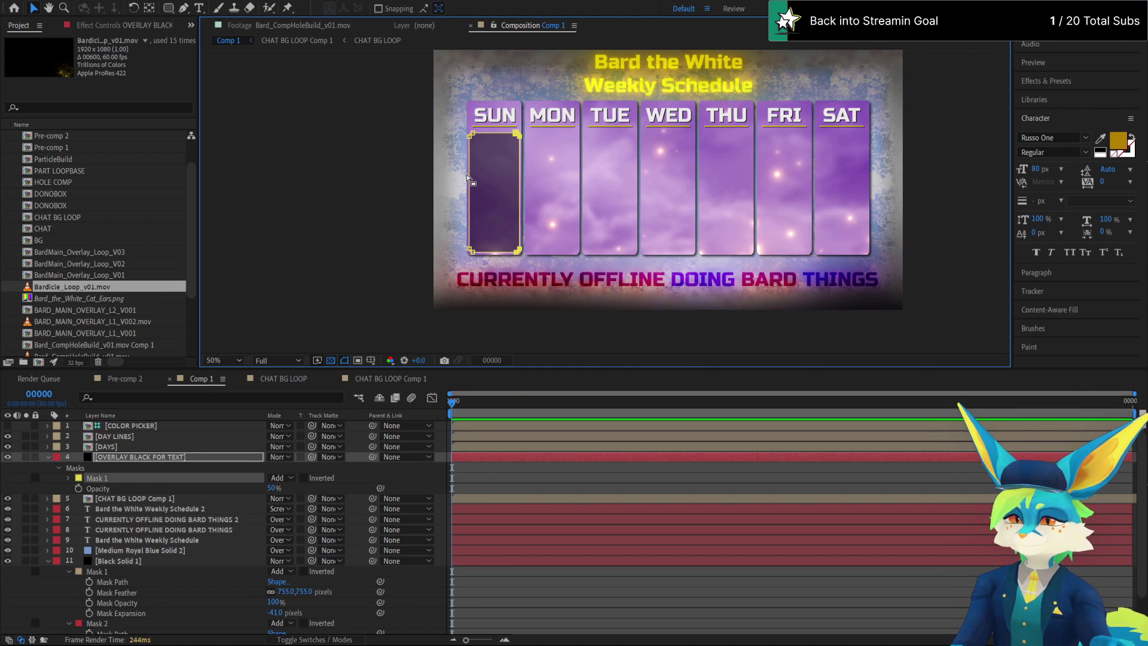
# Nudge the overlay mask slightly upward within the SUN panel and deselect it
pyautogui.press('Up')
pyautogui.press('Up')
pyautogui.press('Up')
pyautogui.press('Up')
pyautogui.press('Up')
pyautogui.press('Down')
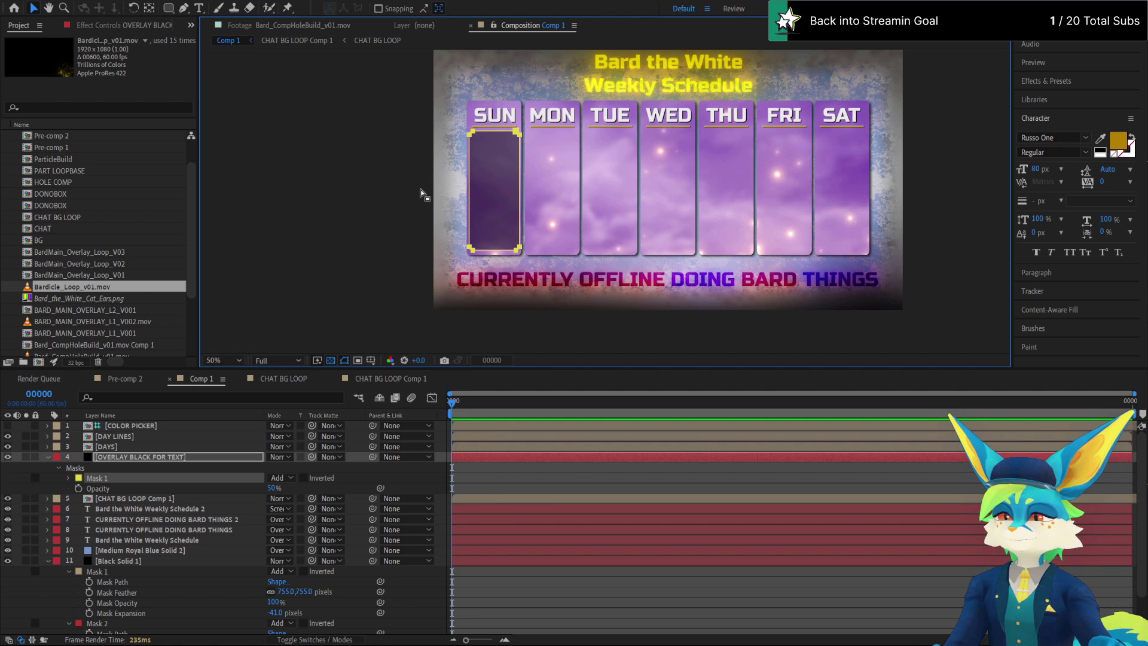
pyautogui.click(345, 188)
pyautogui.click(343, 188)
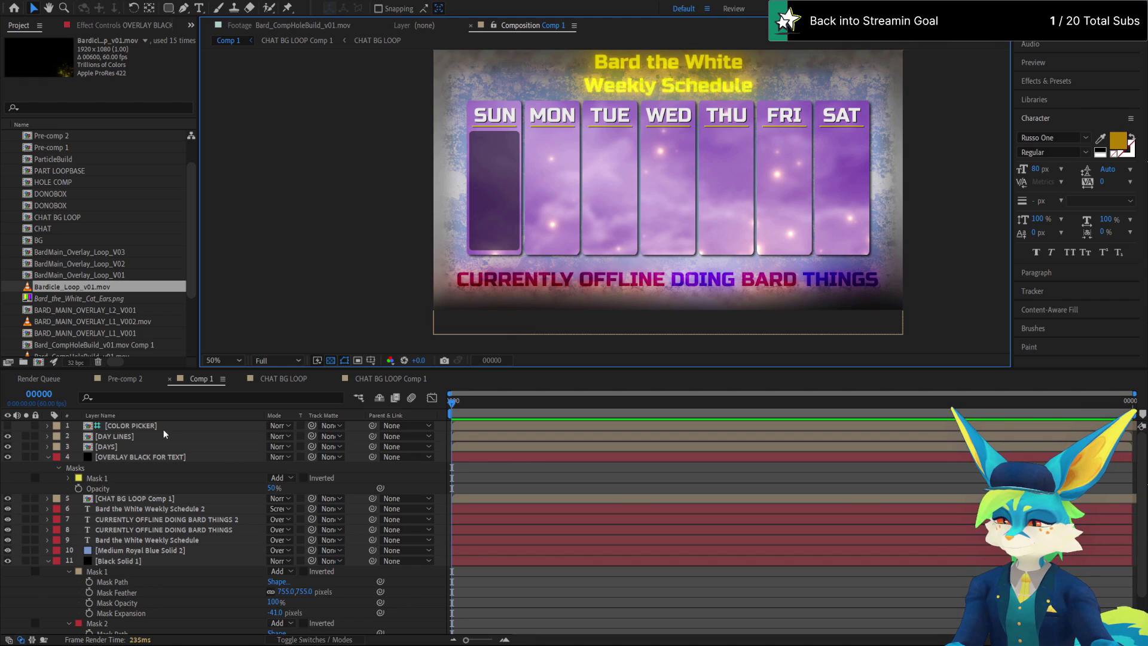
# Set the feather of the SUN panel mask on the OVERLAY BLACK FOR TEXT layer to 5 pixels
pyautogui.click(48, 457)
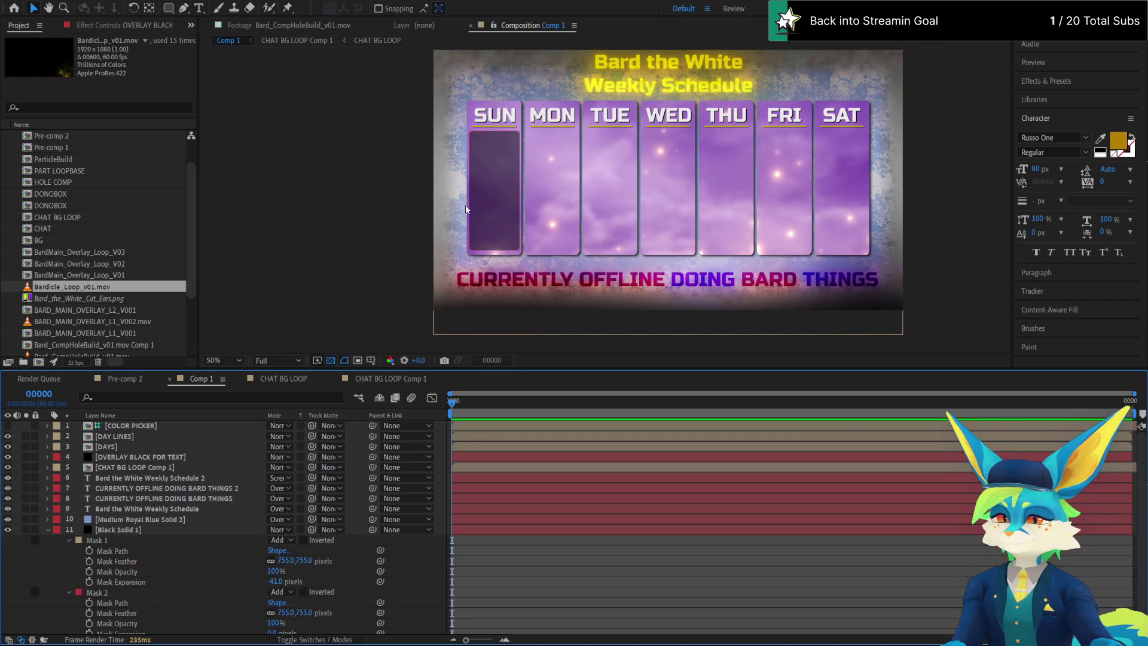
pyautogui.click(476, 242)
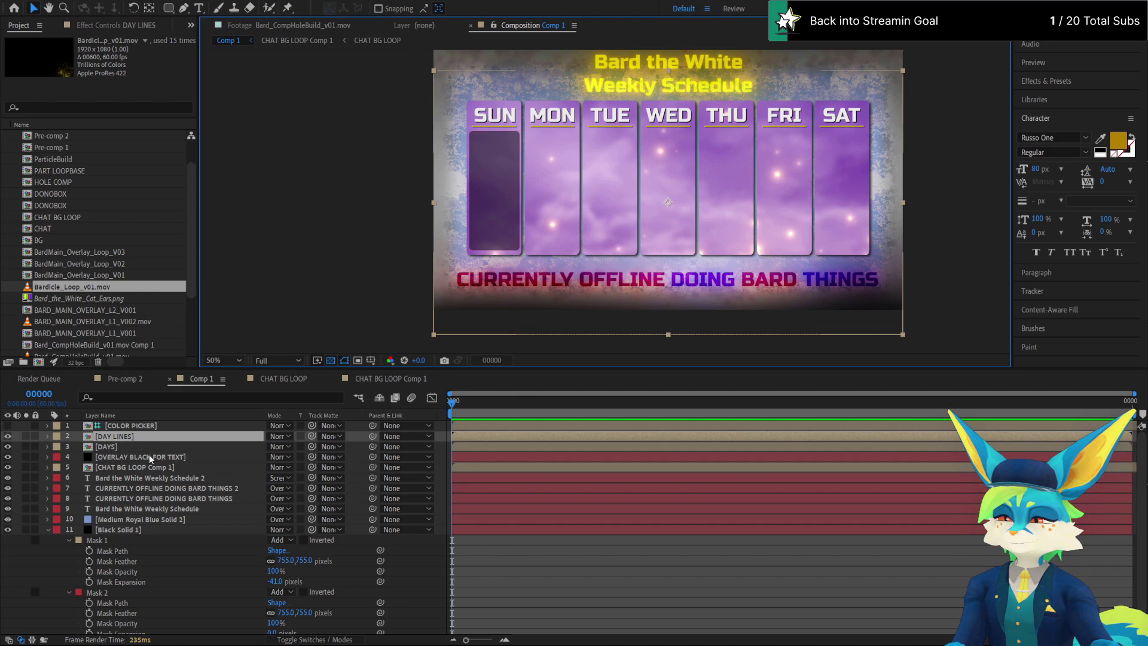
pyautogui.click(192, 460)
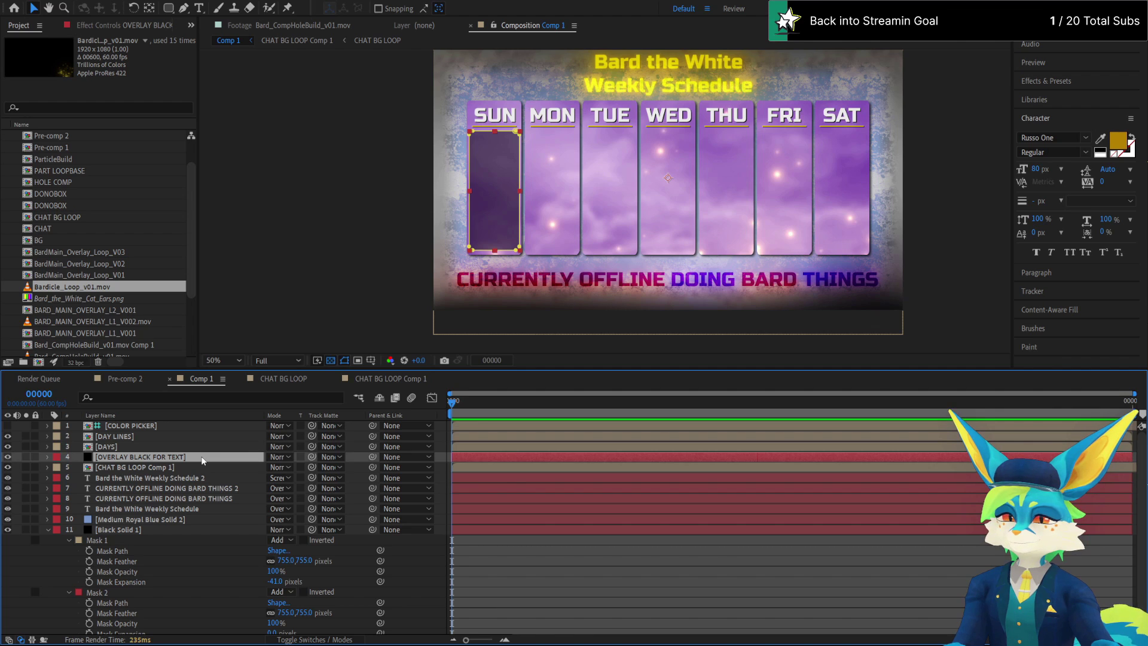
pyautogui.press('m')
pyautogui.press('m')
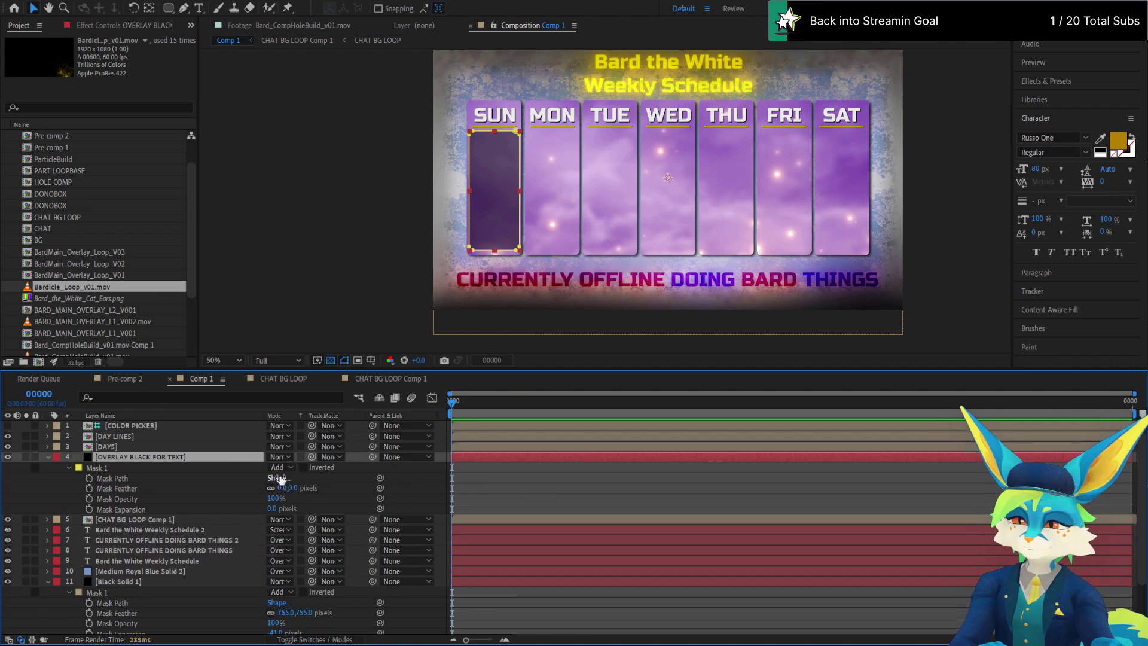
pyautogui.click(294, 489)
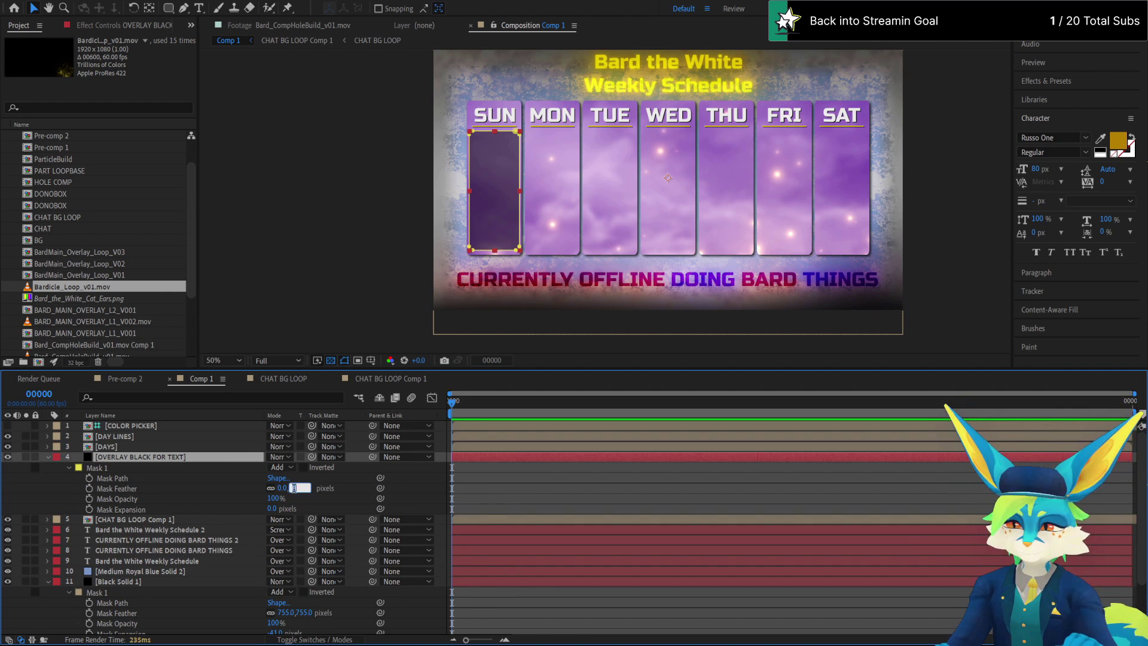
pyautogui.write('5')
pyautogui.press('Return')
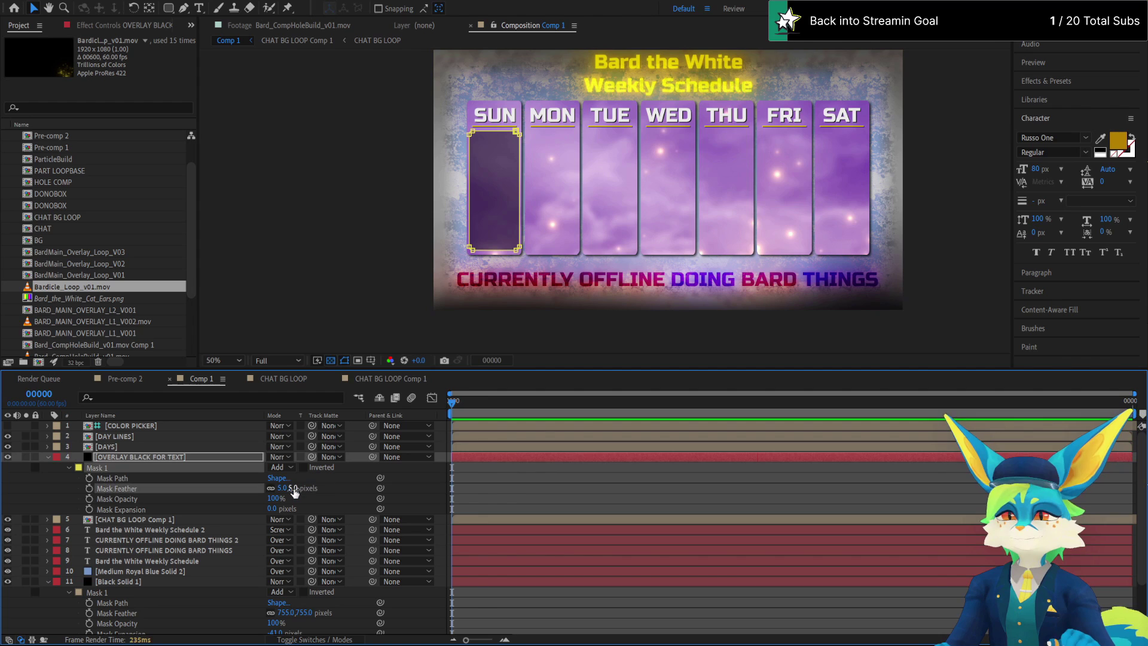
pyautogui.click(361, 271)
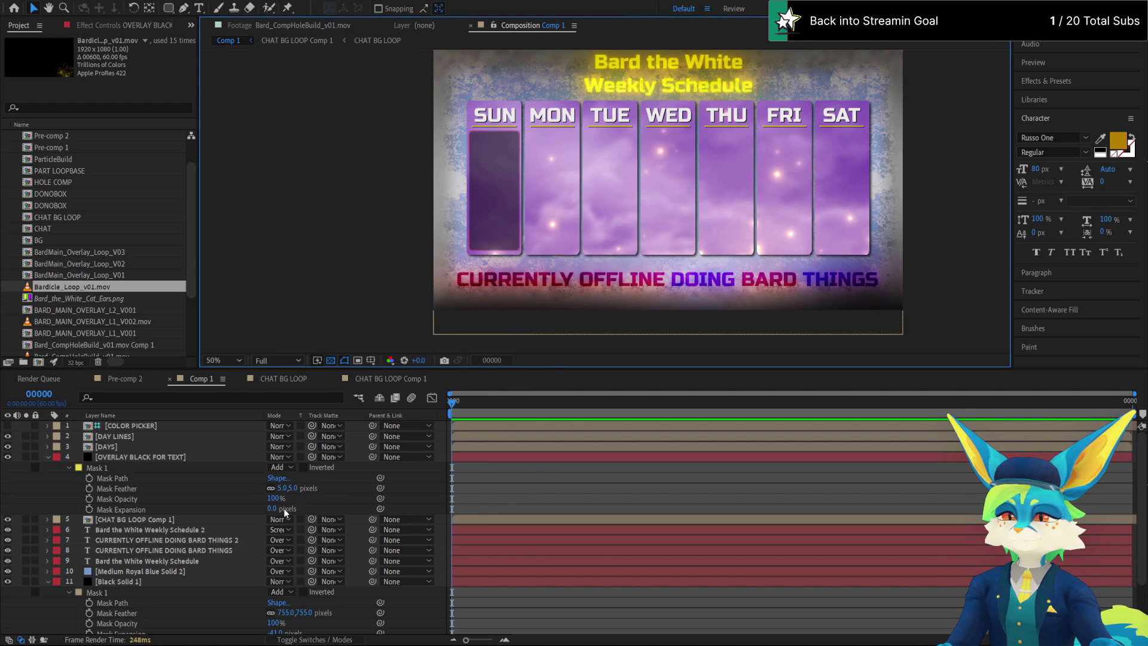
# Duplicate the feathered SUN overlay mask and place the copy over the MON panel
pyautogui.click(244, 458)
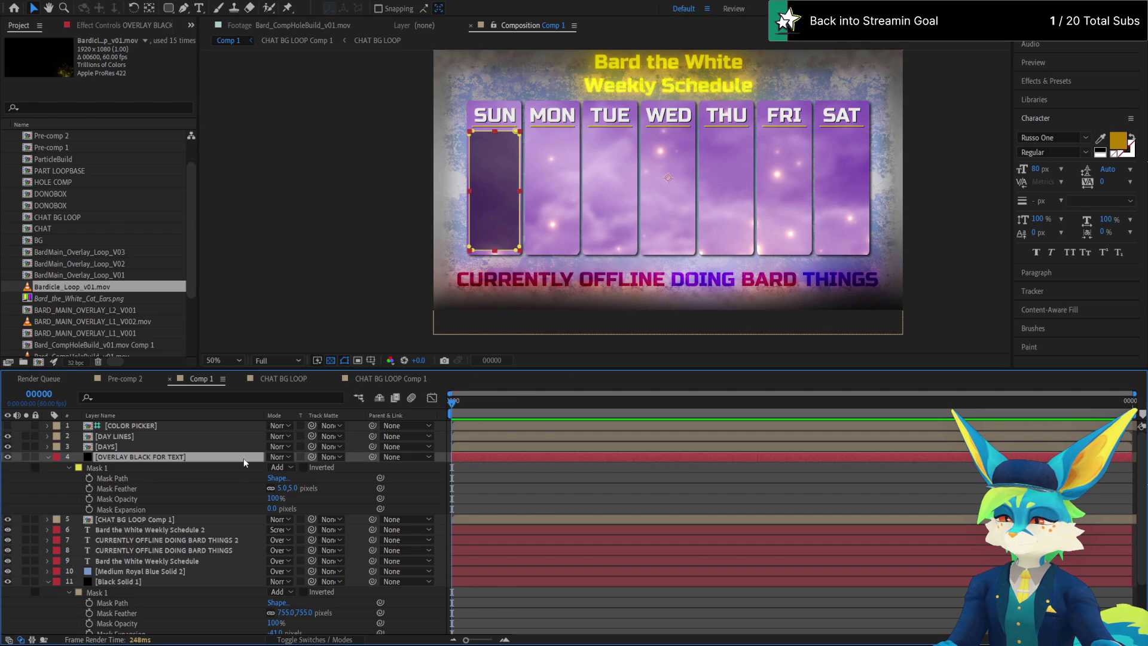
pyautogui.click(242, 468)
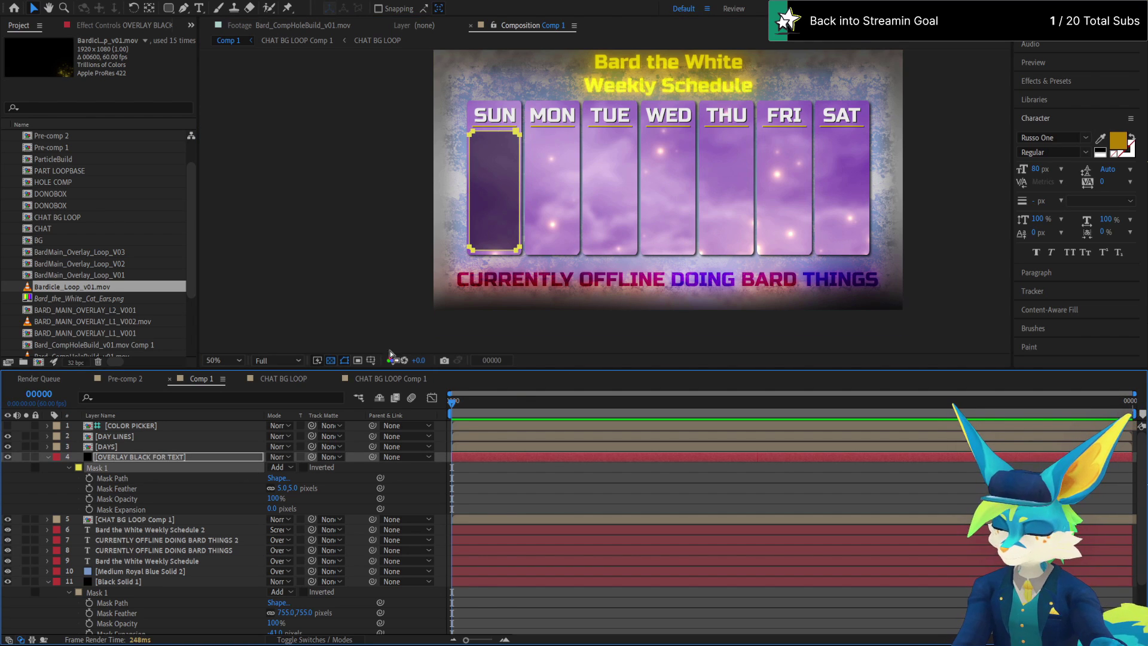
pyautogui.hotkey('ctrl', 'd')
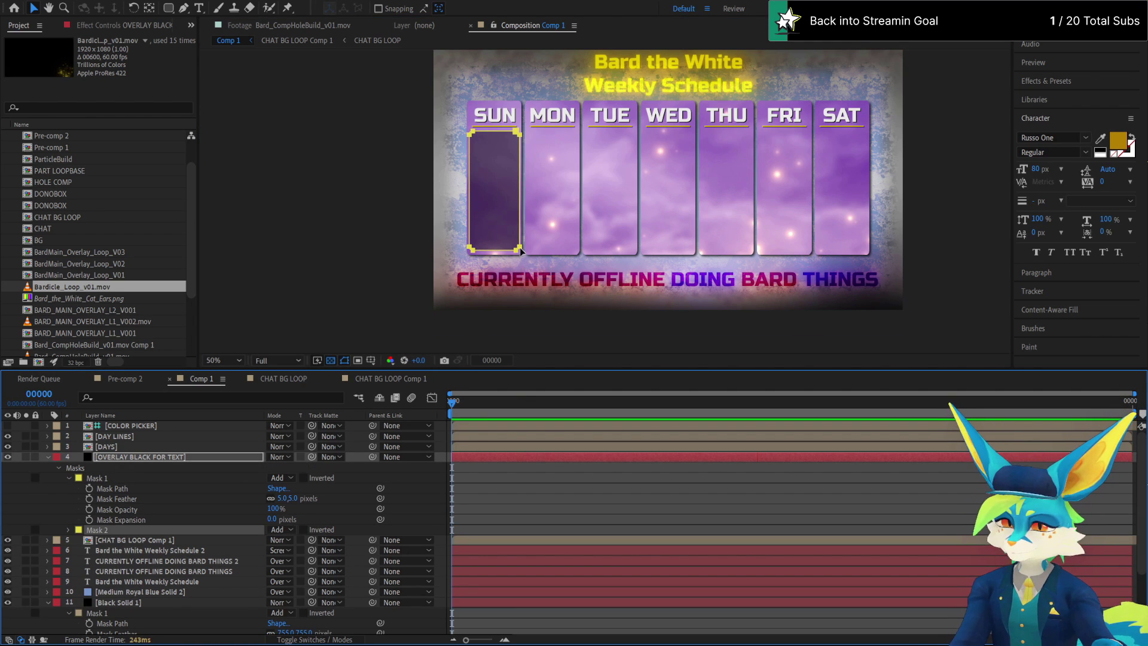
pyautogui.moveTo(520, 250); pyautogui.dragTo(576, 249)
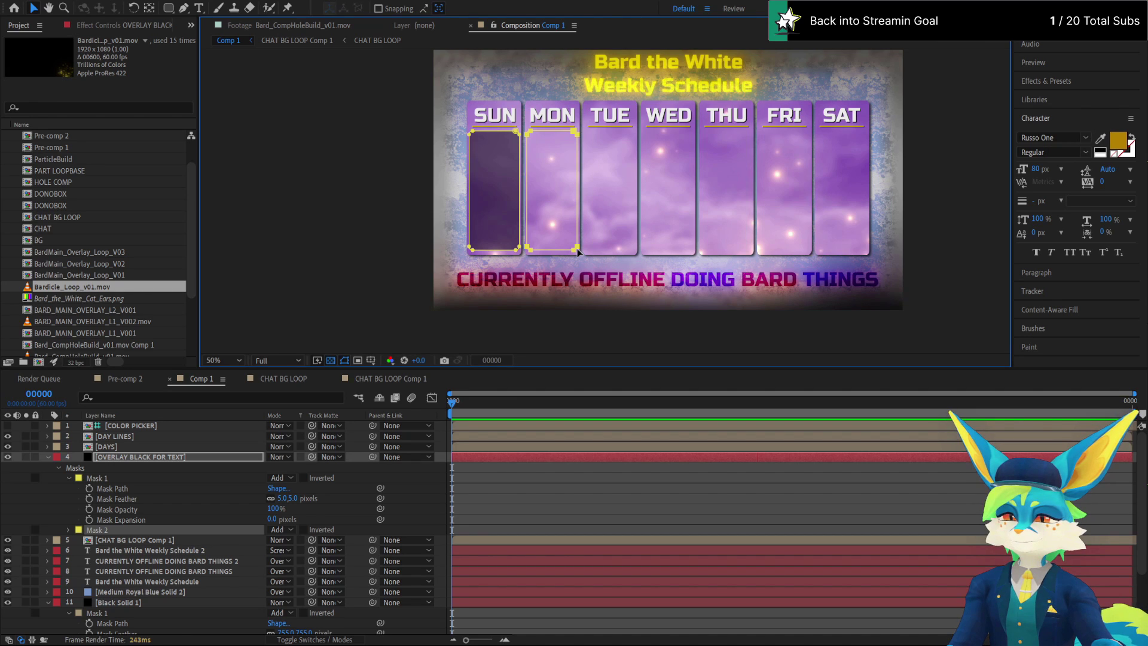
# Duplicate the MON overlay mask and place one of the two masks over the TUE panel
pyautogui.hotkey('ctrl', 'd')
pyautogui.press('.')
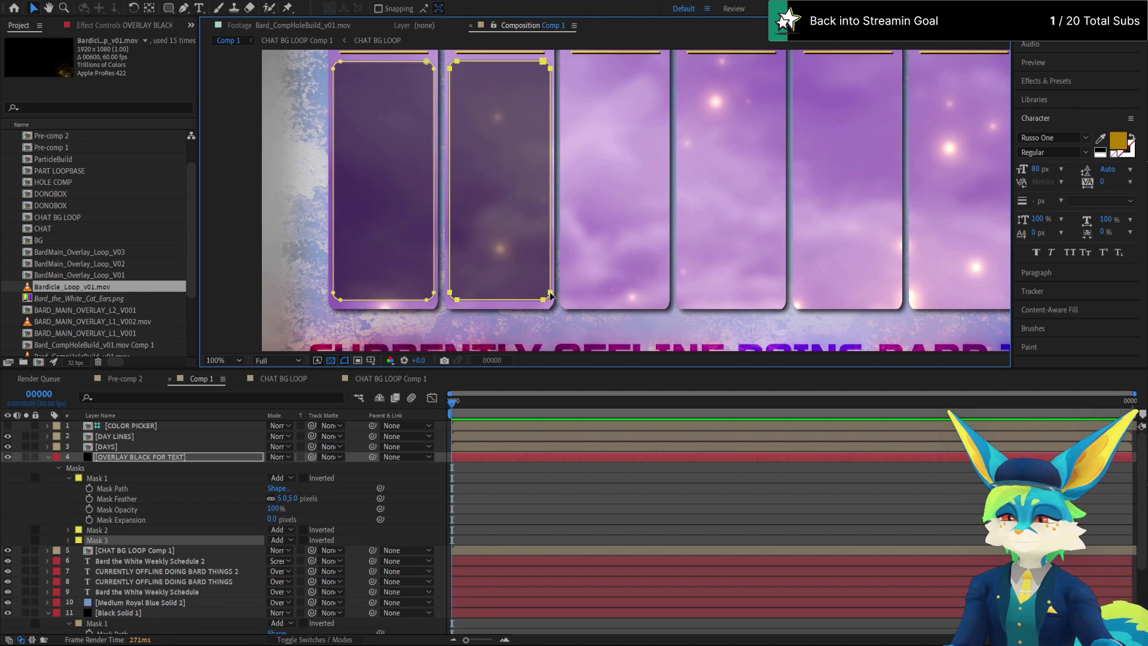
pyautogui.click(614, 301)
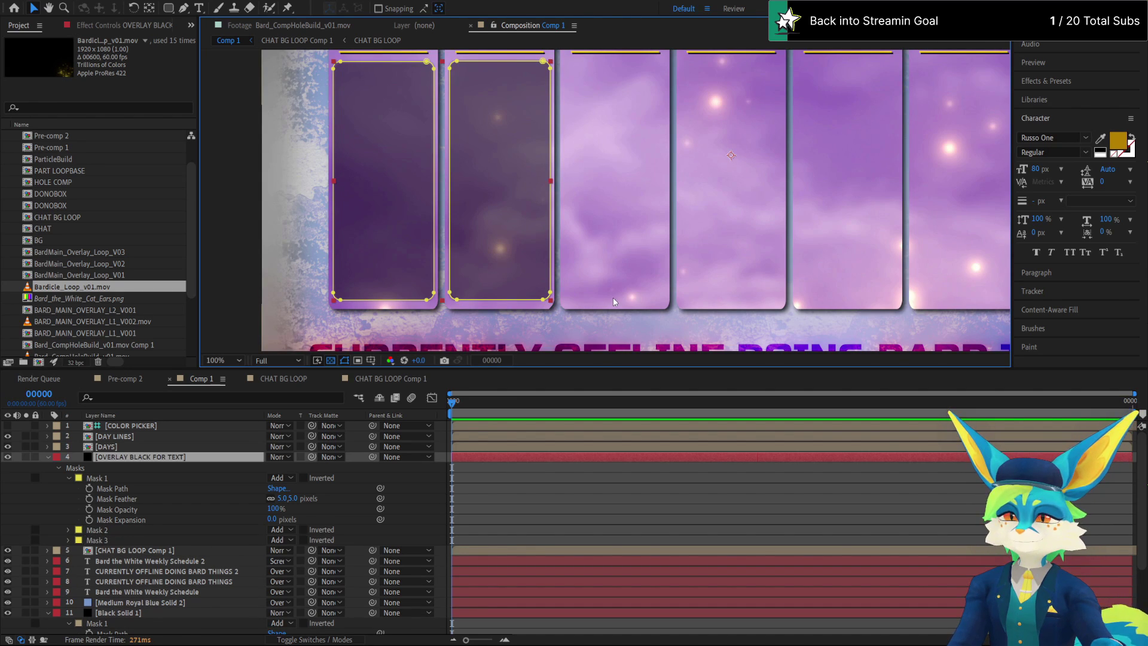
pyautogui.click(549, 294)
pyautogui.moveTo(550, 294); pyautogui.dragTo(667, 294)
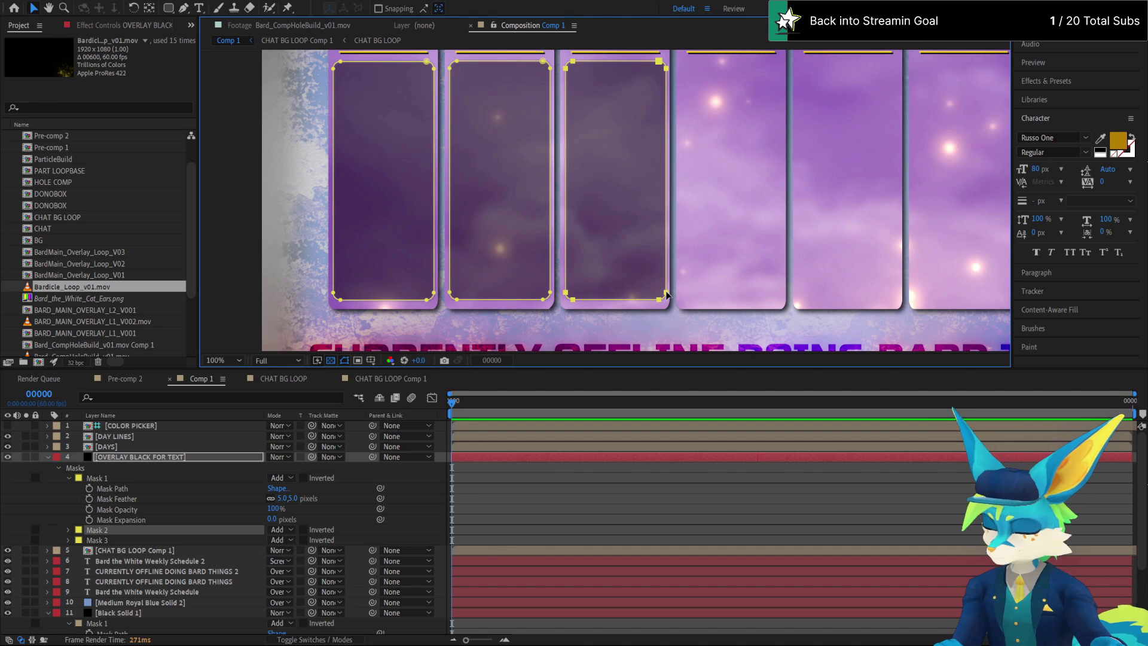
# Duplicate the TUE overlay mask, place the copy over the WED panel and fine-tune its horizontal position
pyautogui.hotkey('ctrl', 'd')
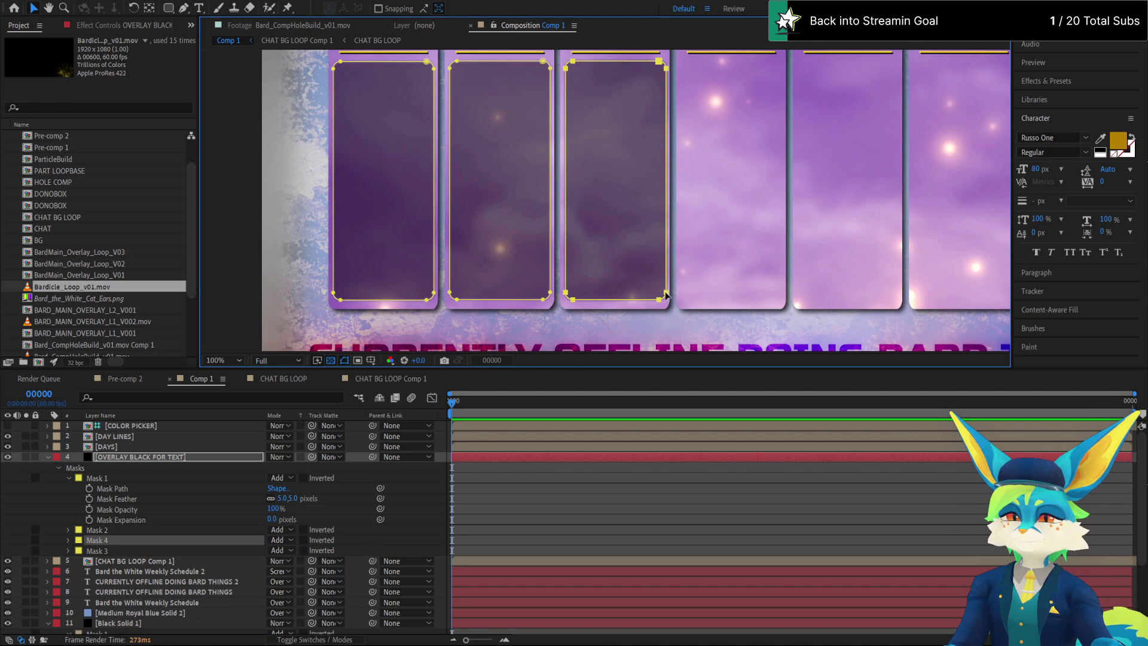
pyautogui.moveTo(666, 293); pyautogui.dragTo(781, 295)
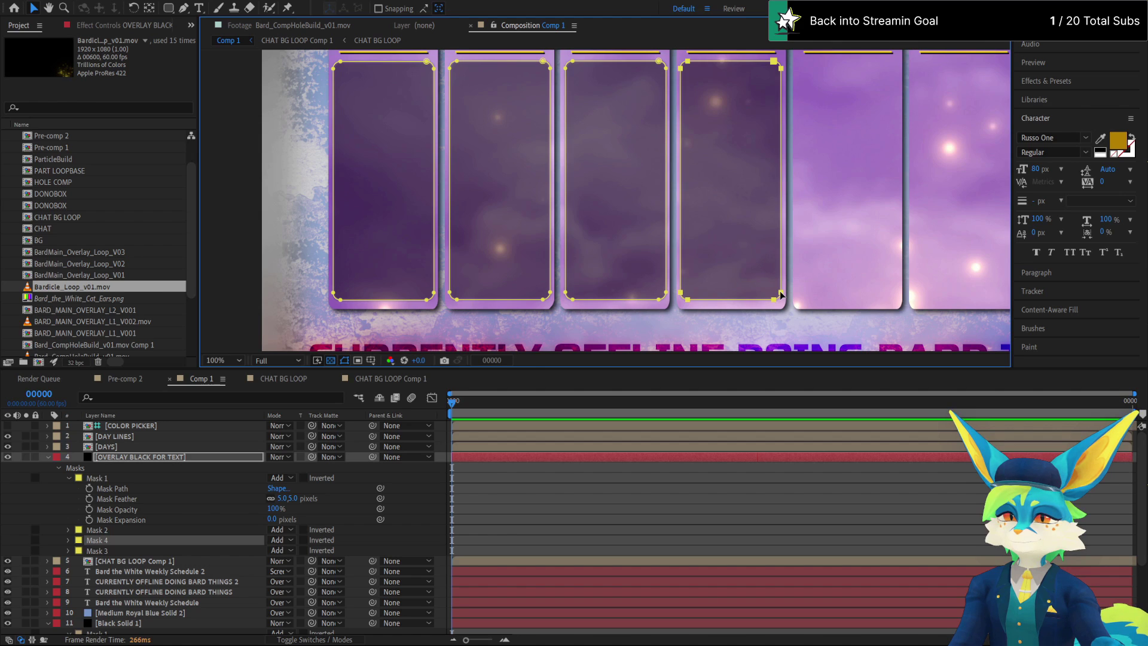
pyautogui.press('Right')
pyautogui.press('Right')
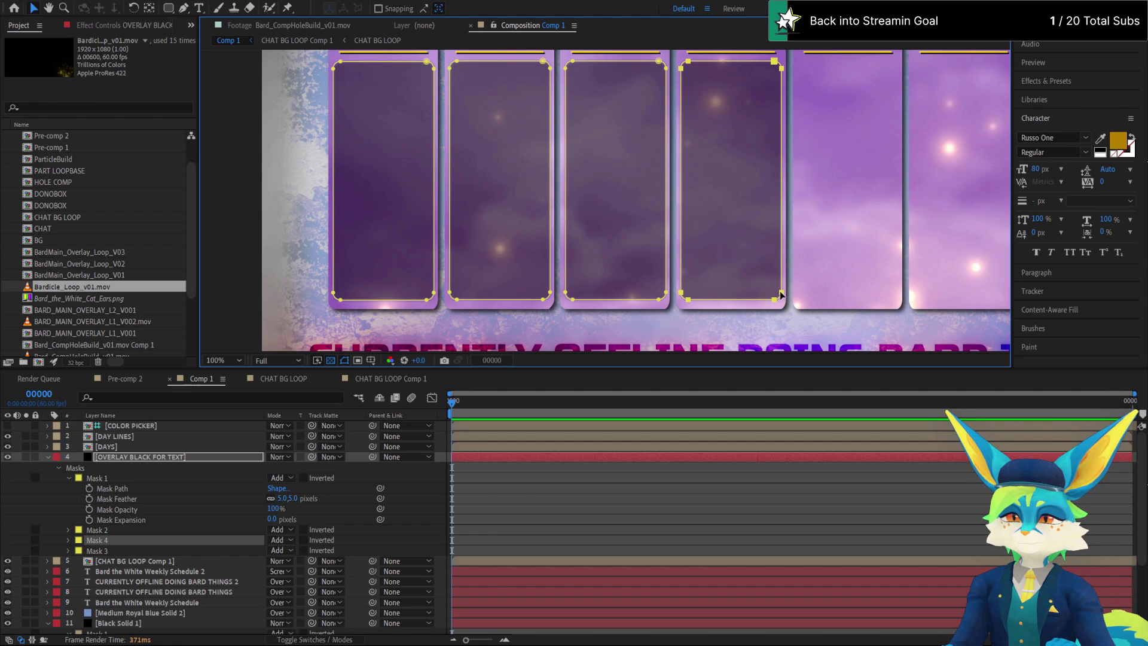
pyautogui.press('Left')
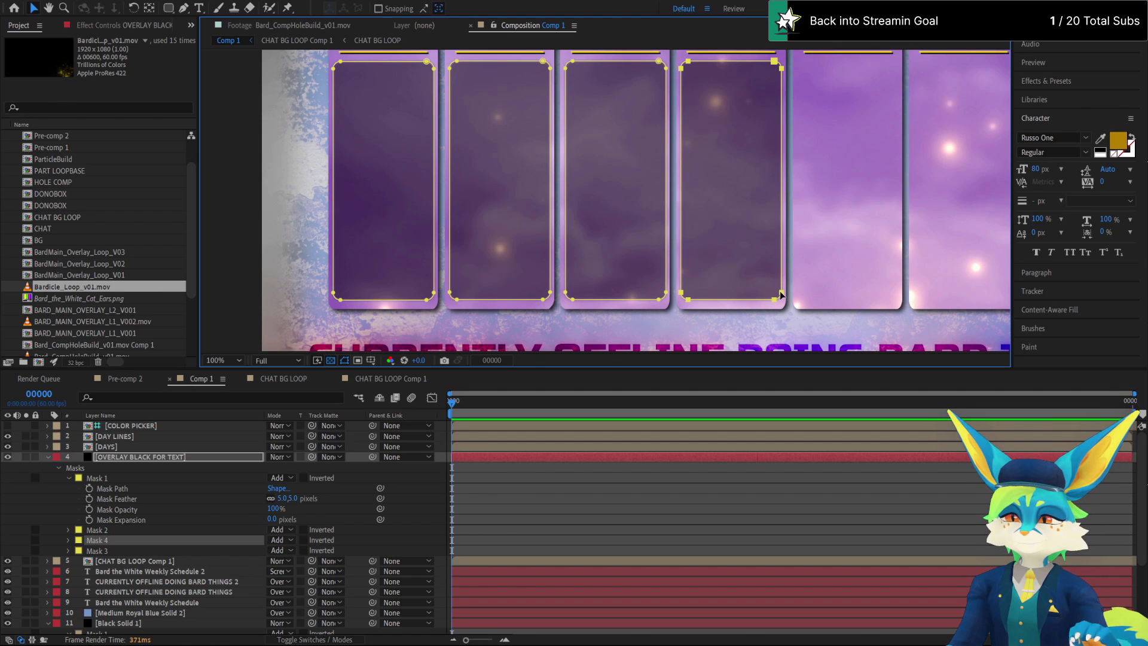
# Nudge the TUE overlay mask slightly left to center it in its panel
pyautogui.click(666, 297)
pyautogui.press('Left')
pyautogui.press('Left')
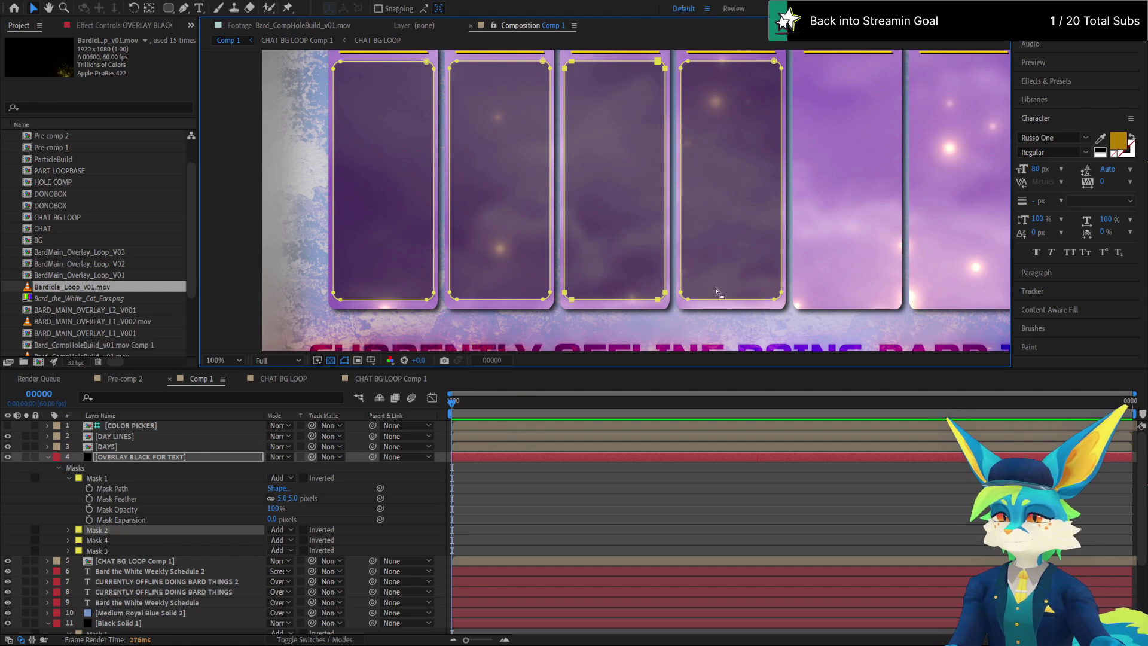
# Duplicate the MON, TUE and WED overlay masks together and place the copies over the THU, FRI and SAT panels
pyautogui.click(459, 301)
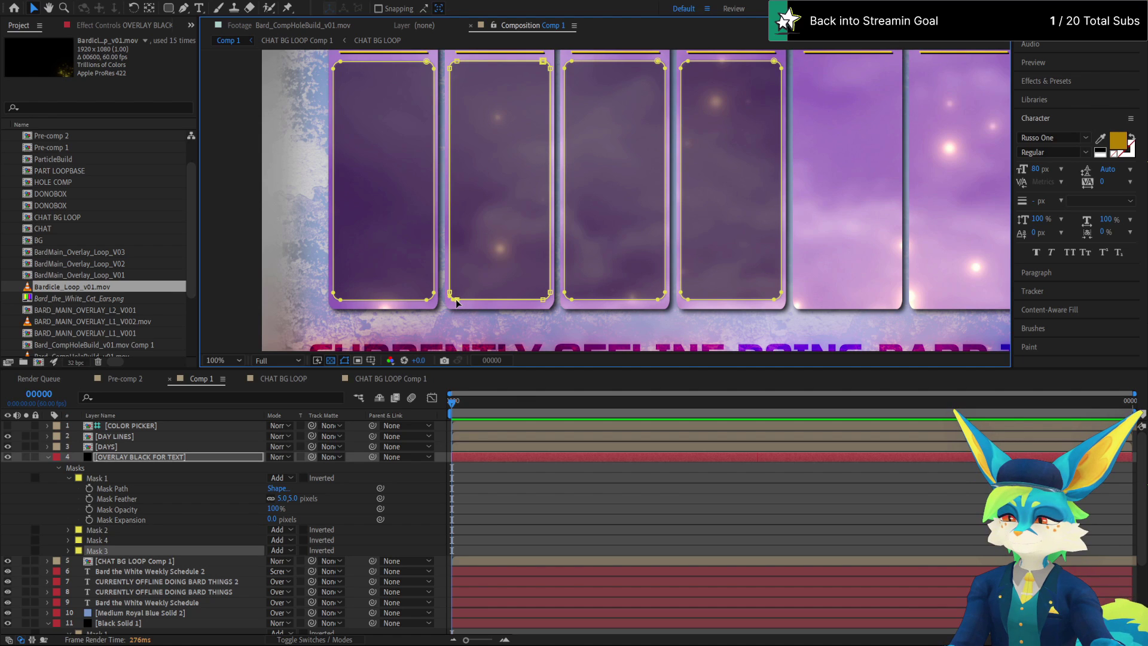
pyautogui.keyDown('shift'); pyautogui.click(661, 302); pyautogui.keyUp('shift')
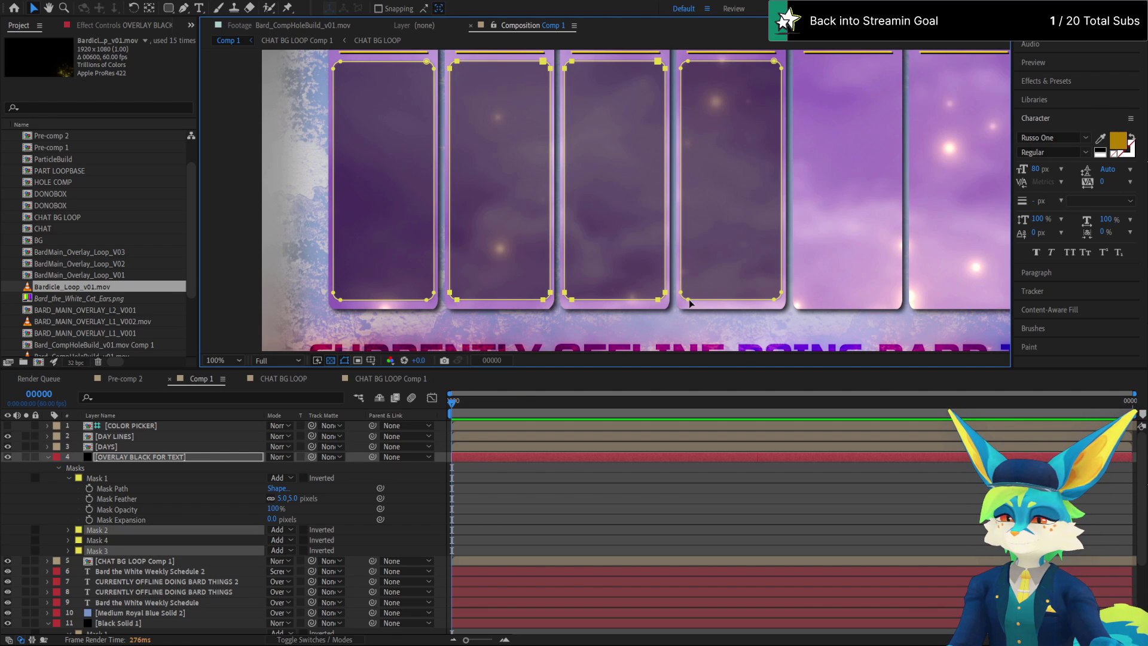
pyautogui.keyDown('shift'); pyautogui.click(687, 302); pyautogui.keyUp('shift')
pyautogui.hotkey('ctrl', 'd')
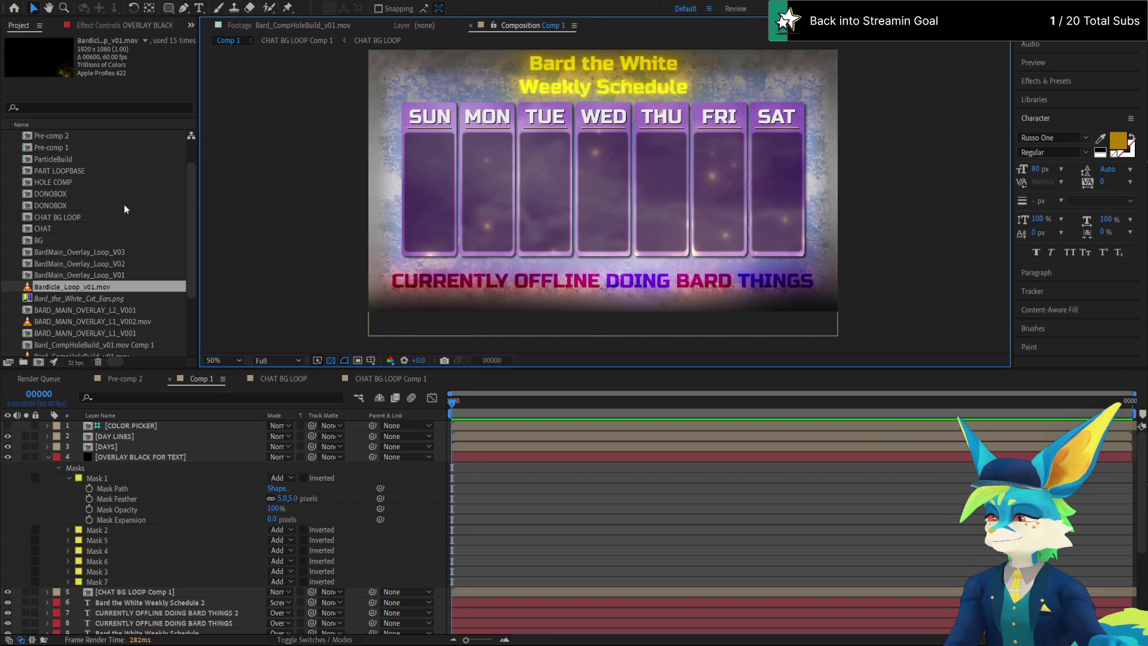
# Add a text layer over the SUN panel reading 3:30 AM PST, split over three lines
pyautogui.click(201, 8)
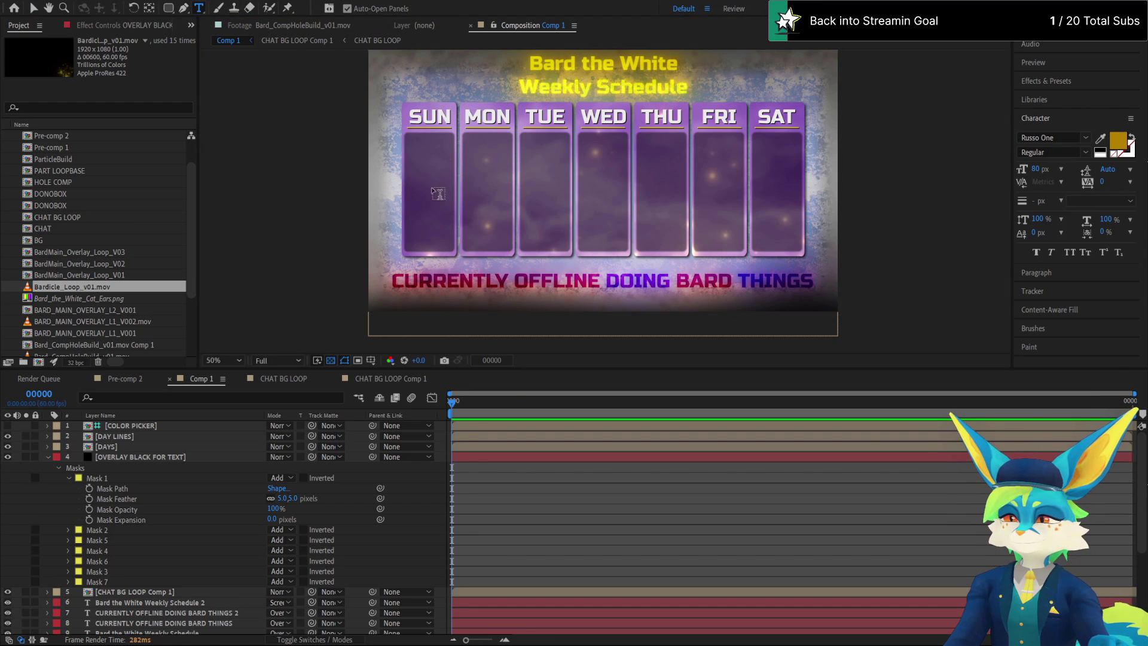
pyautogui.click(411, 188)
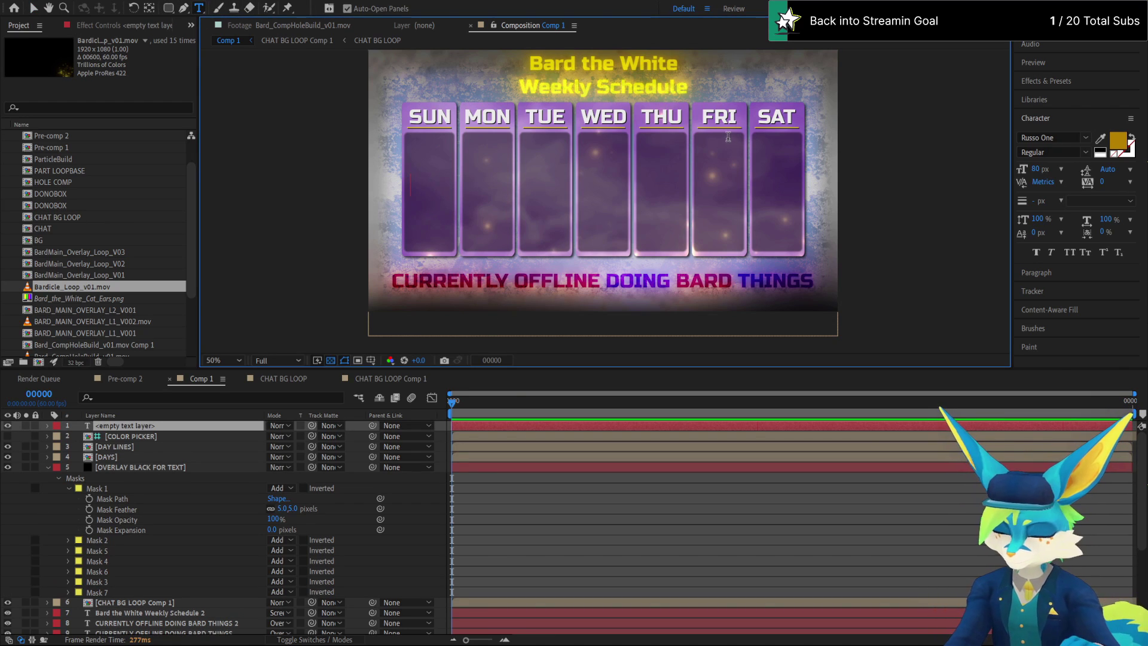
pyautogui.write('3:30')
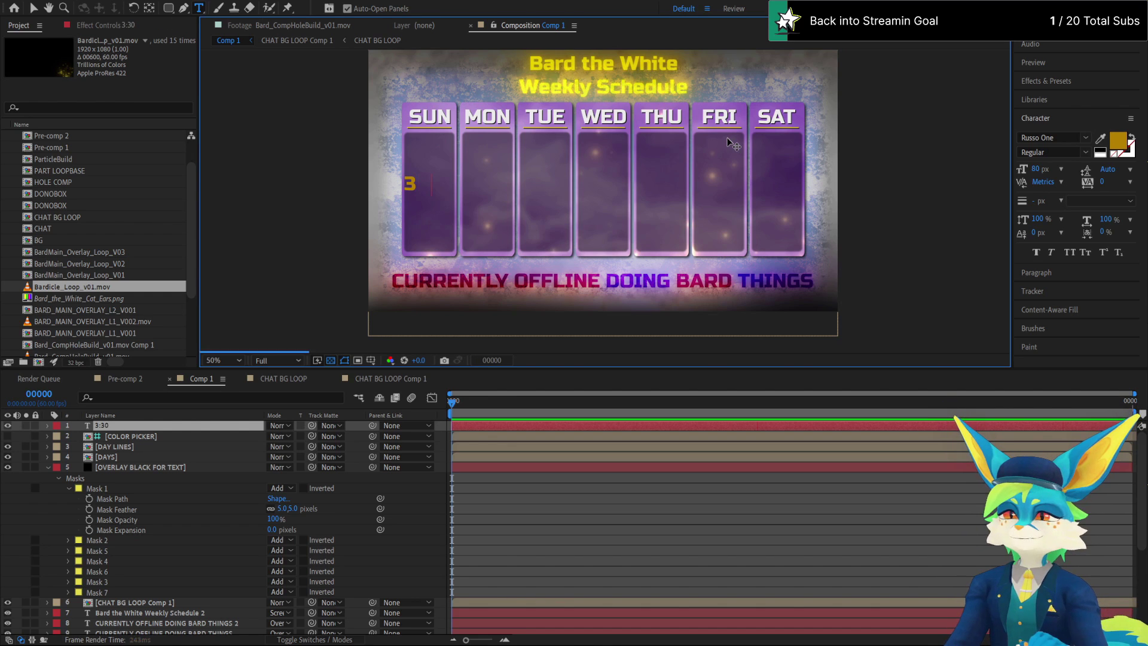
pyautogui.write('AM')
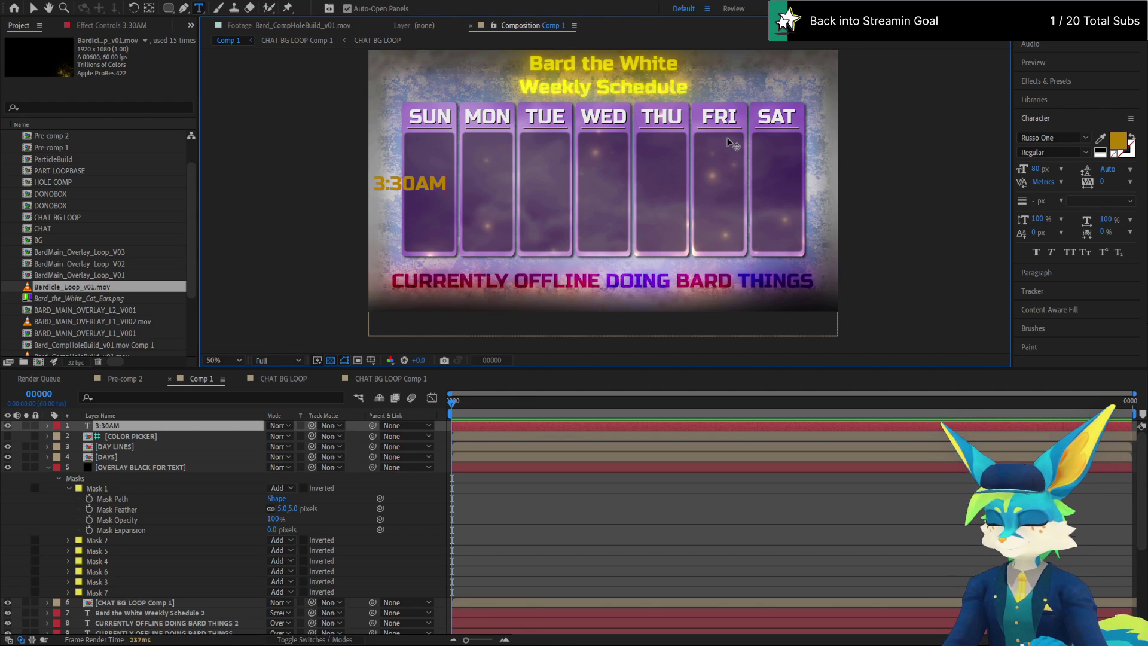
pyautogui.press('Return')
pyautogui.write('PST')
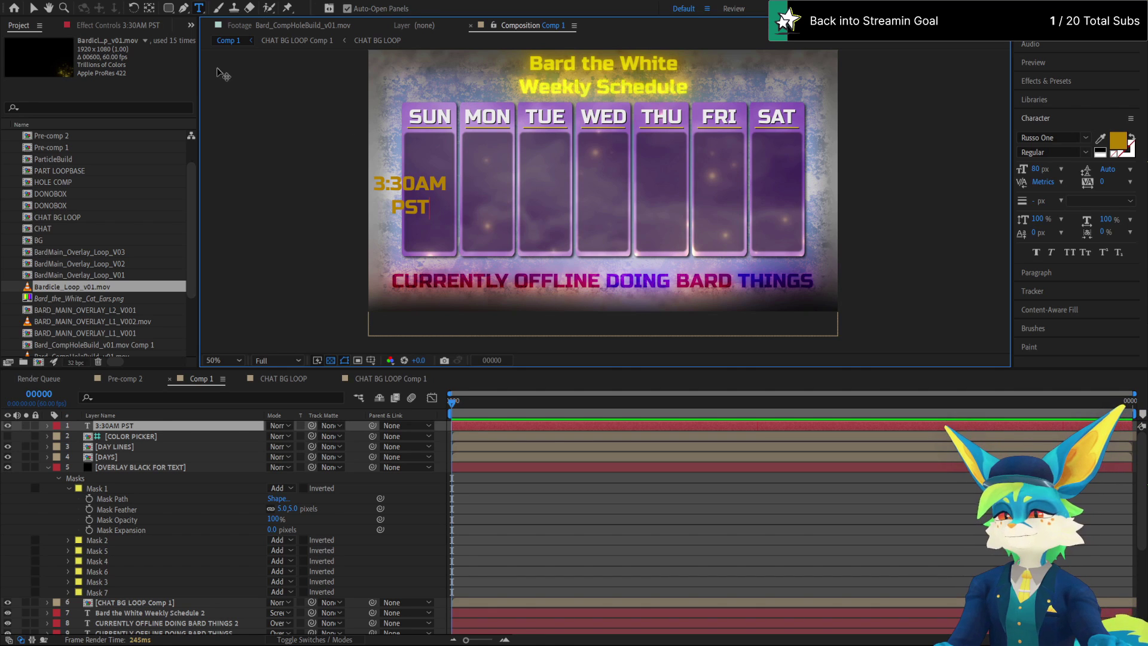
pyautogui.press('Return')
# Center the 3:30 AM PST text horizontally within the SUN panel
pyautogui.click(33, 7)
pyautogui.moveTo(422, 198); pyautogui.dragTo(434, 193)
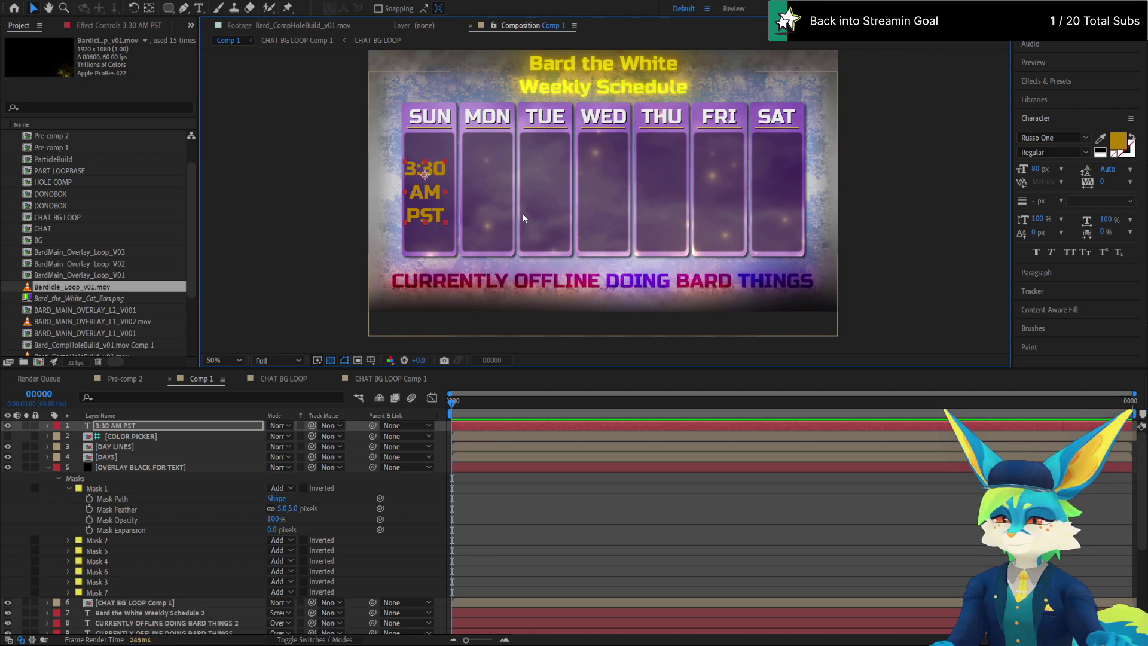
pyautogui.hotkey('shift', 'Right')
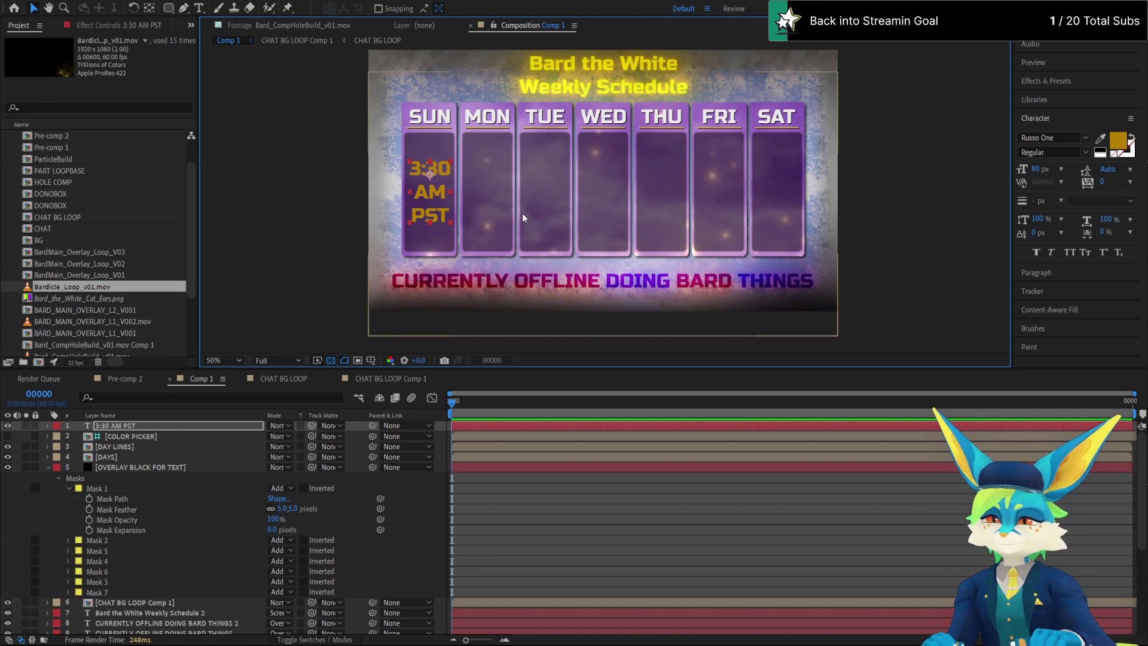
pyautogui.press('Left')
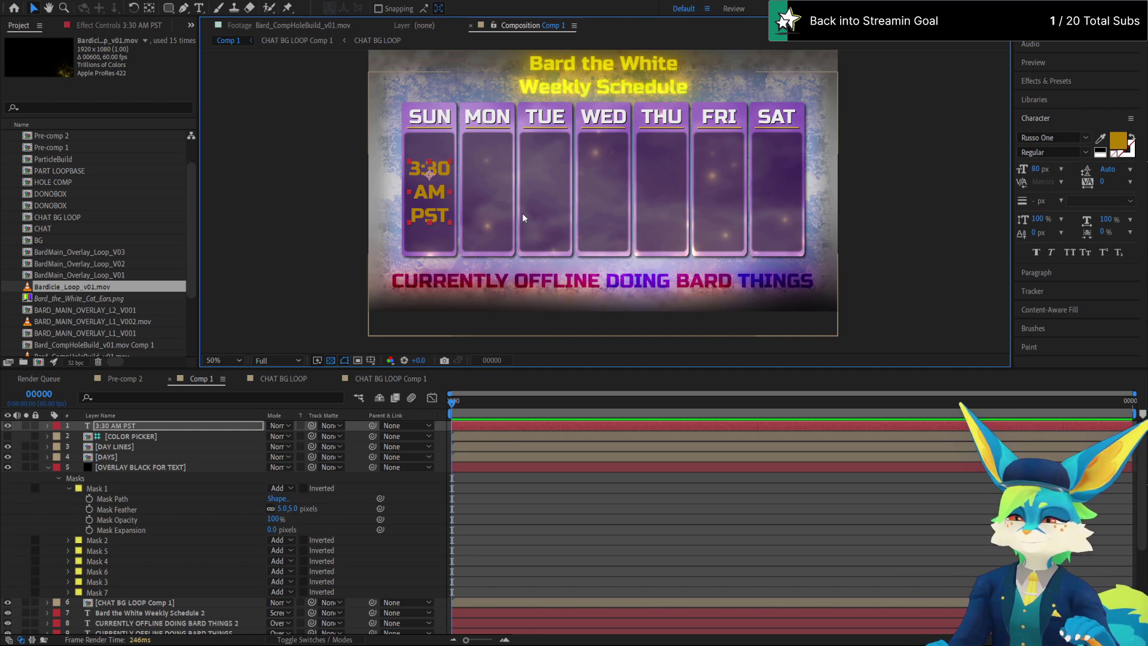
# Try a white fill on the 3:30 AM PST text, and delete that text layer
pyautogui.click(1116, 139)
pyautogui.moveTo(70, 178); pyautogui.dragTo(10, 56)
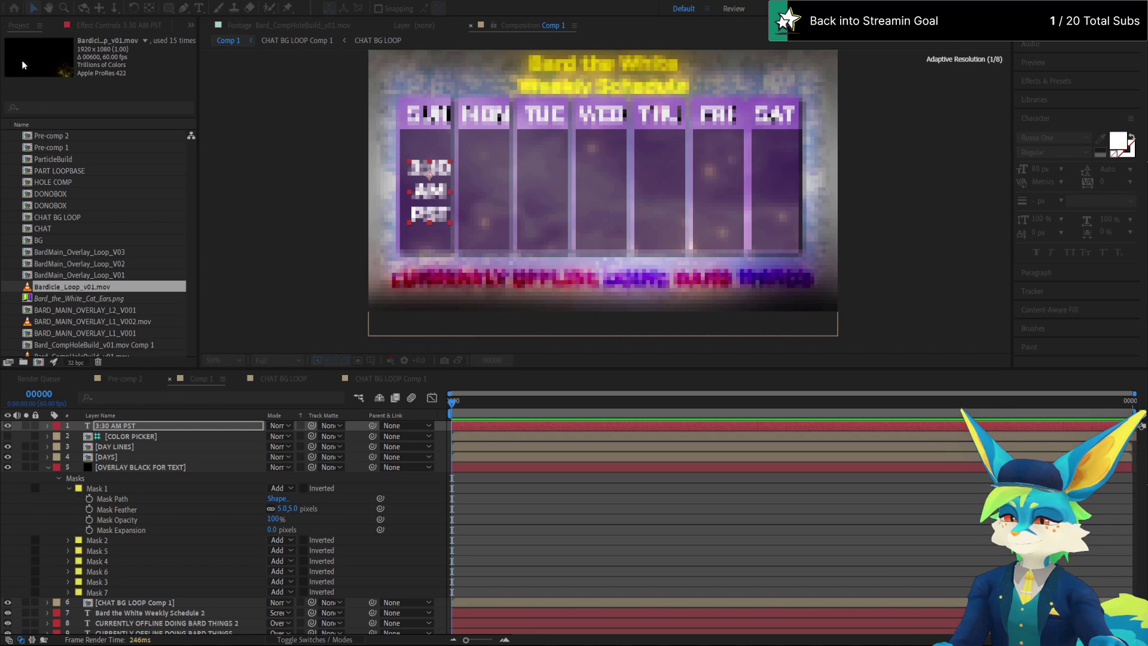
pyautogui.click(336, 119)
pyautogui.click(891, 174)
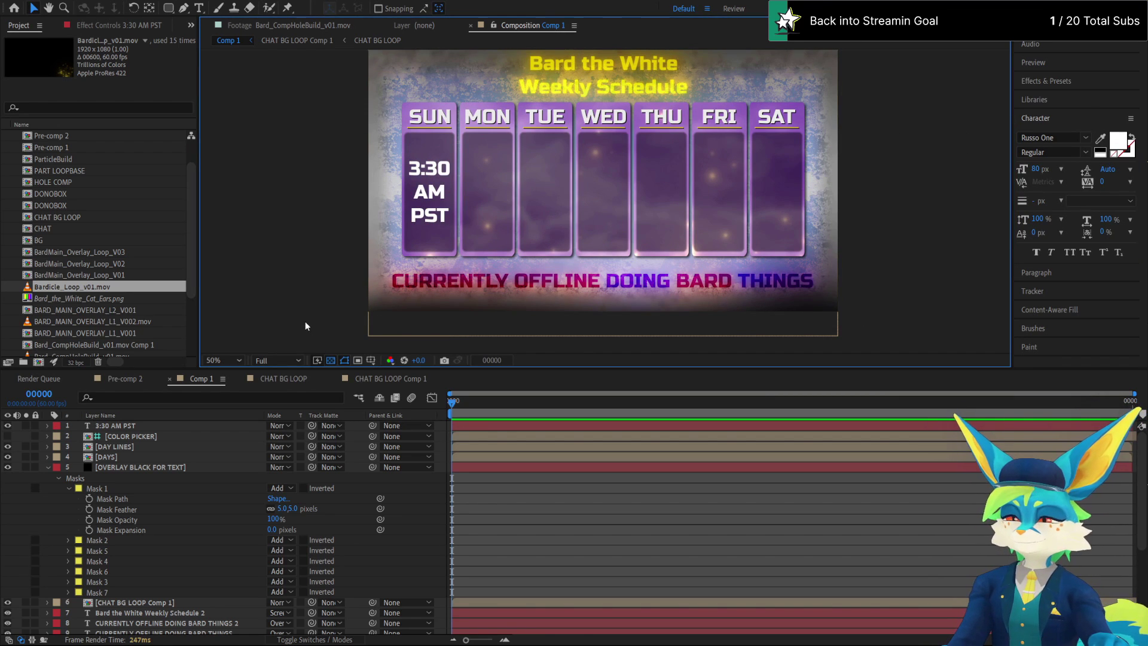
pyautogui.press('Delete')
# Collapse the OVERLAY BLACK FOR TEXT layer's properties and lock all layers in Comp 1
pyautogui.click(48, 457)
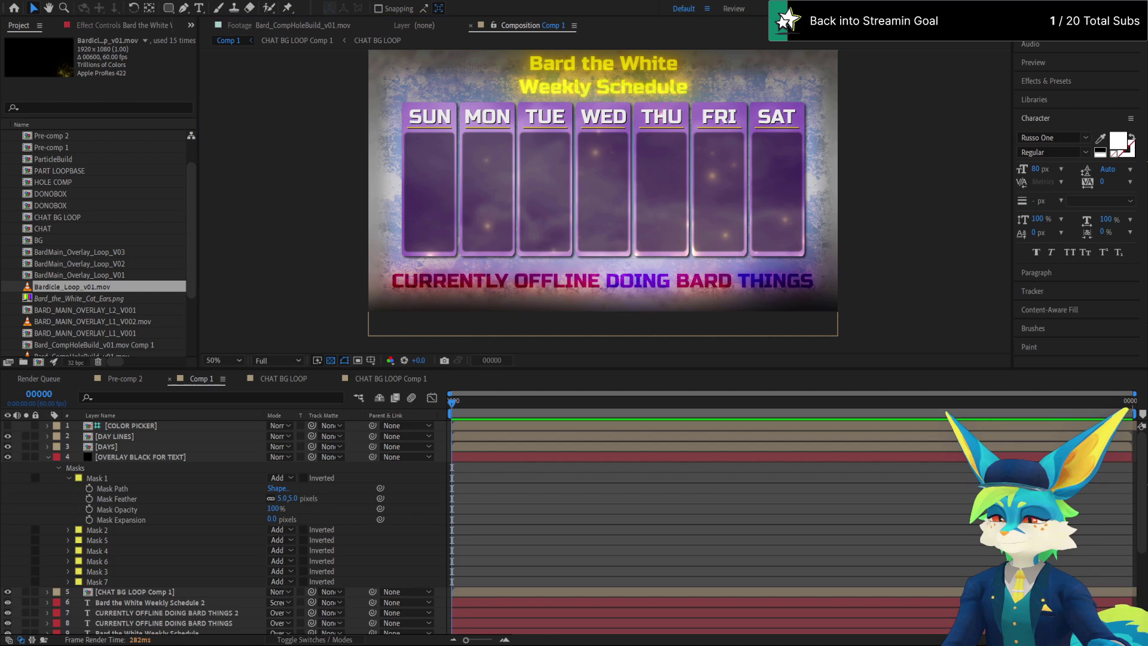
pyautogui.moveTo(35, 426); pyautogui.dragTo(49, 598)
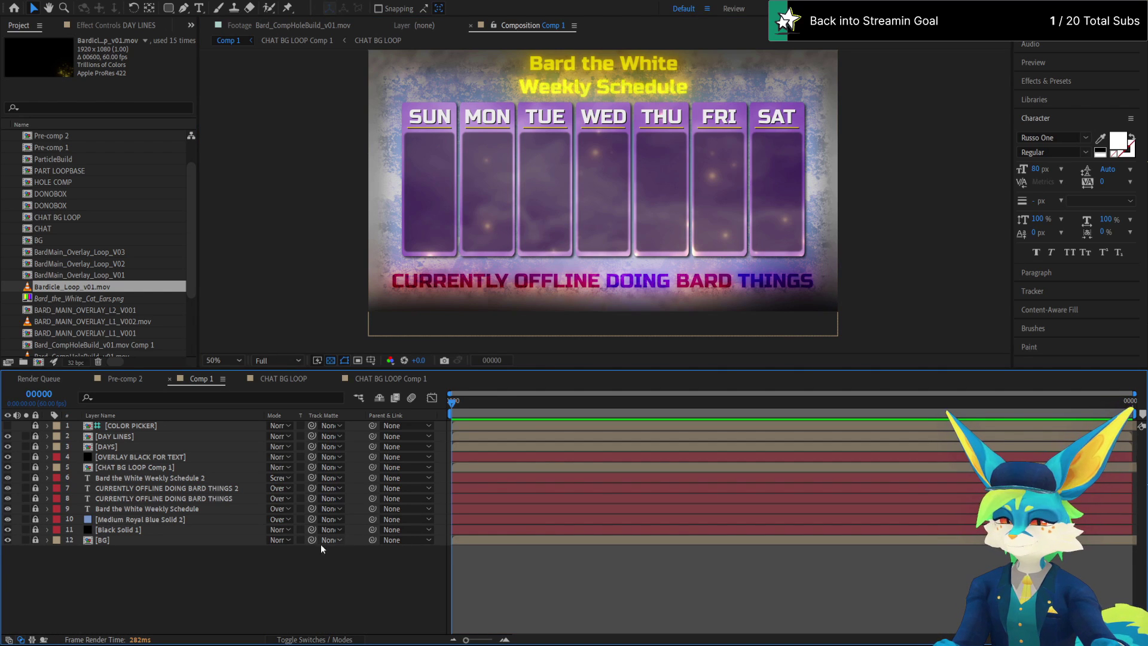
pyautogui.click(939, 253)
pyautogui.press('space')
pyautogui.moveTo(644, 157); pyautogui.dragTo(629, 207)
pyautogui.press('v')
pyautogui.scroll(2, 56, 203)
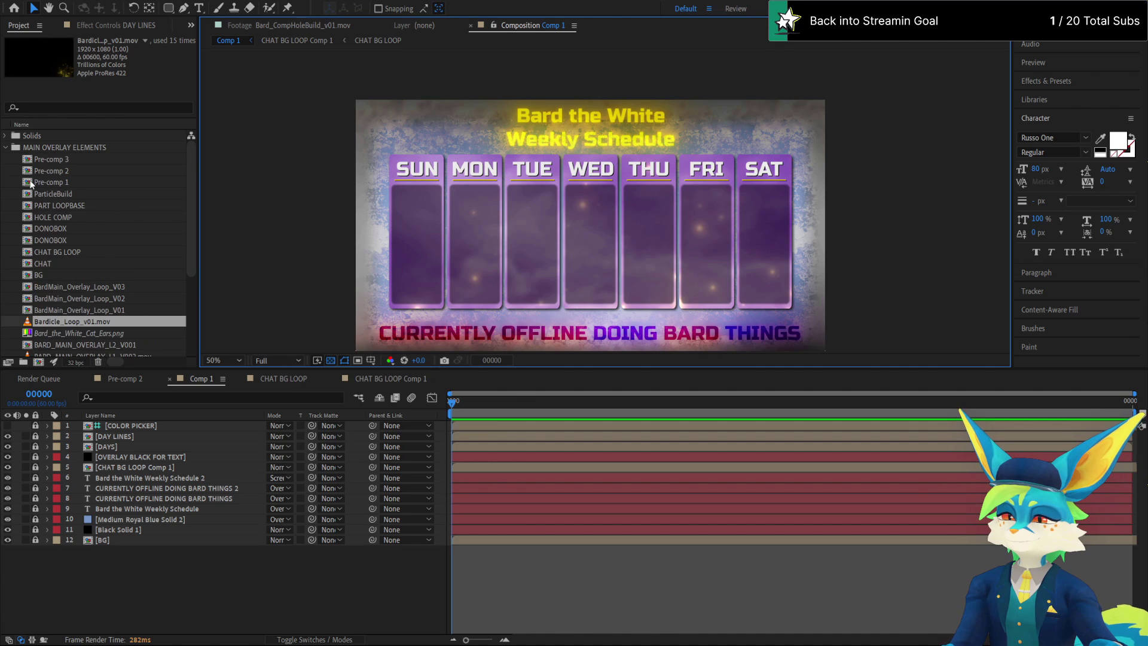
# Move the DAYS, DAY LINES, COLOR PICKER and CHAT BG LOOP Comp 1 compositions into the Elements folder, collapsing MAIN OVERLAY ELEMENTS
pyautogui.click(6, 148)
pyautogui.click(73, 232)
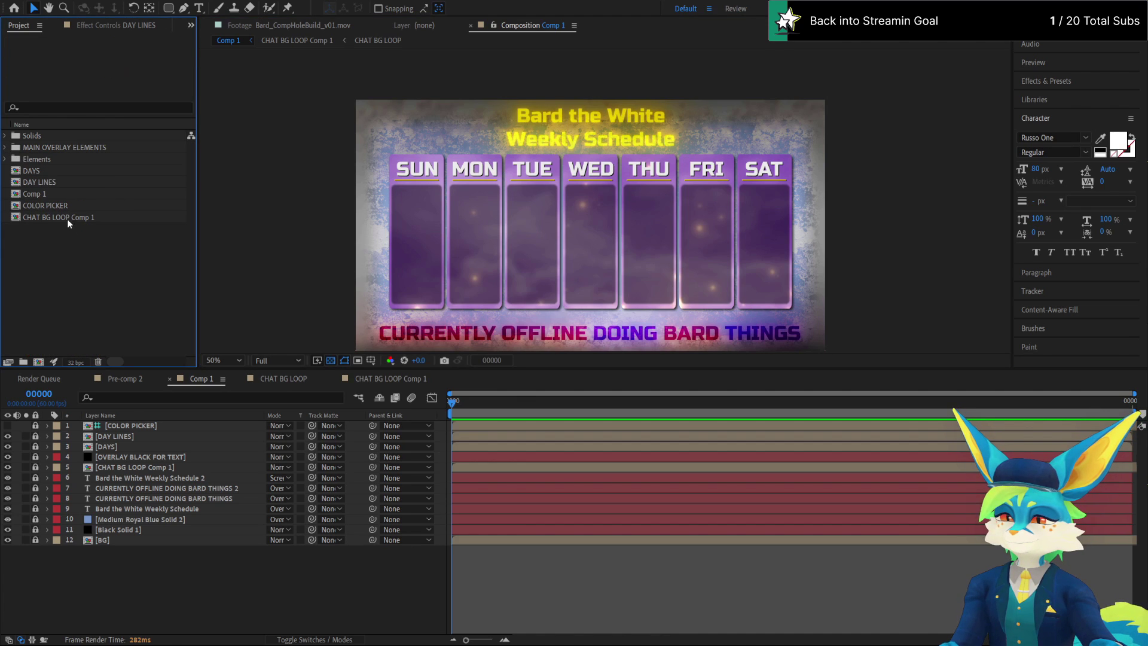
pyautogui.click(64, 174)
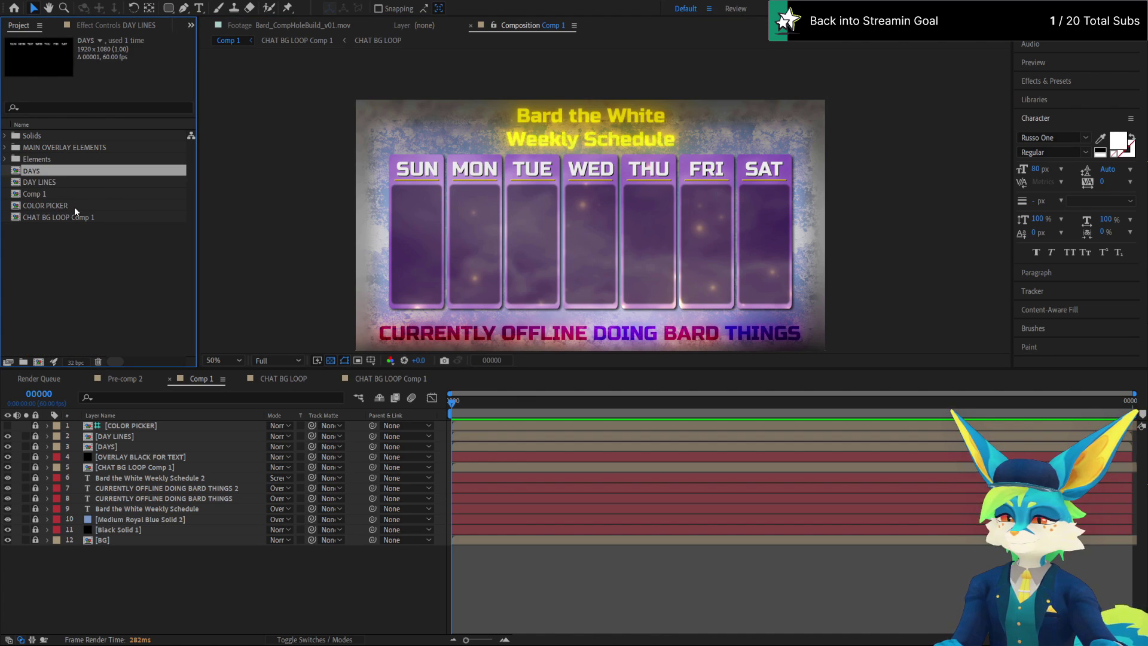
pyautogui.keyDown('shift'); pyautogui.click(74, 217); pyautogui.keyUp('shift')
pyautogui.keyDown('ctrl'); pyautogui.click(45, 183); pyautogui.keyUp('ctrl')
pyautogui.keyDown('ctrl'); pyautogui.click(44, 191); pyautogui.keyUp('ctrl')
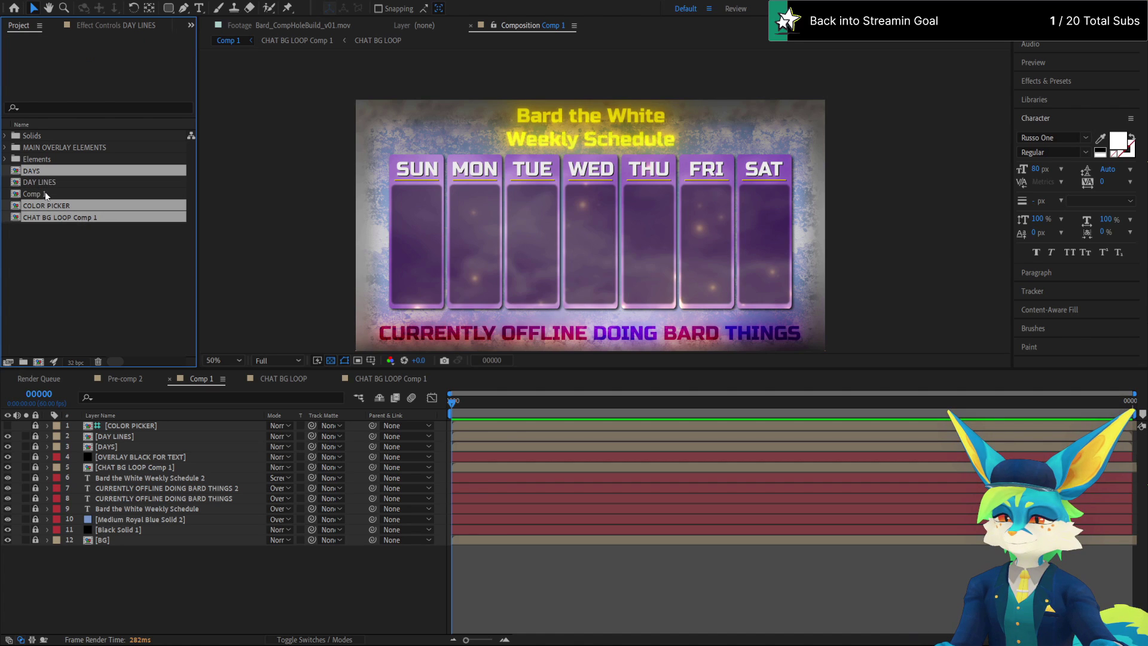
pyautogui.keyDown('ctrl'); pyautogui.click(52, 183); pyautogui.keyUp('ctrl')
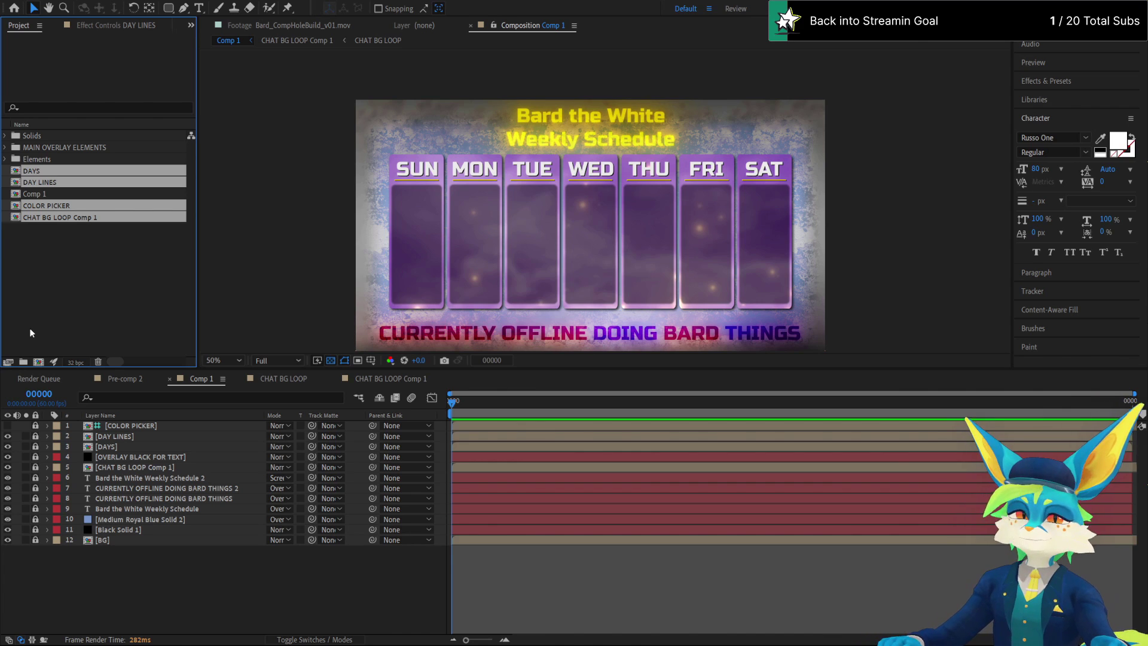
pyautogui.moveTo(37, 172); pyautogui.dragTo(40, 159)
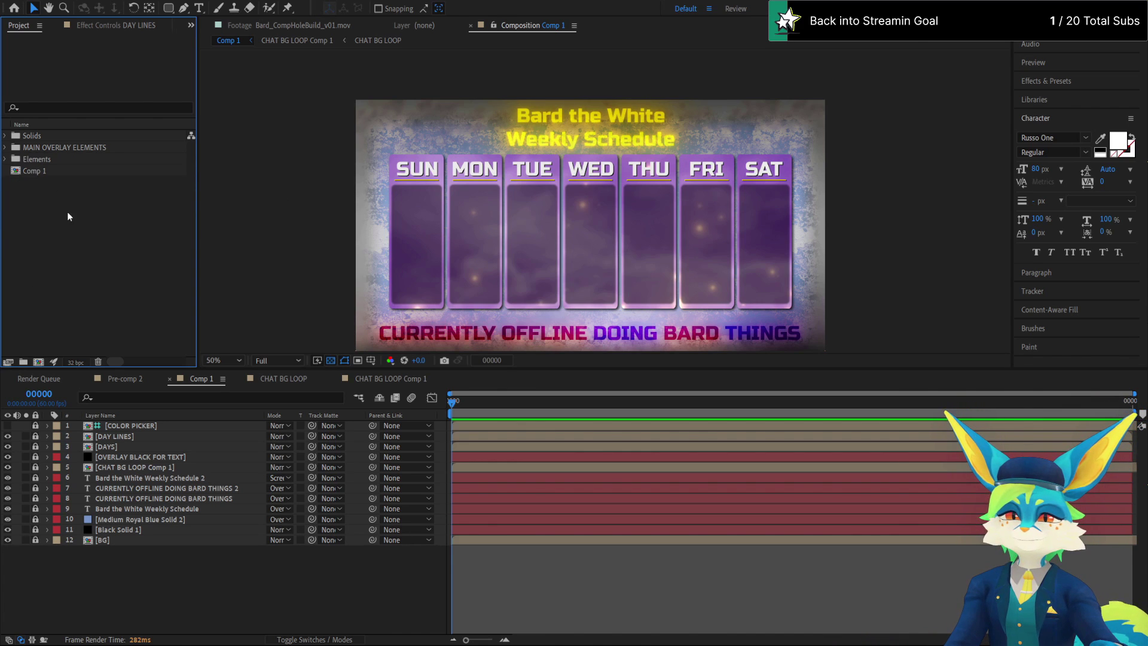
# Rename the Comp 1 composition as OFFLINE SCHEDULE
pyautogui.click(42, 171)
pyautogui.press('Return')
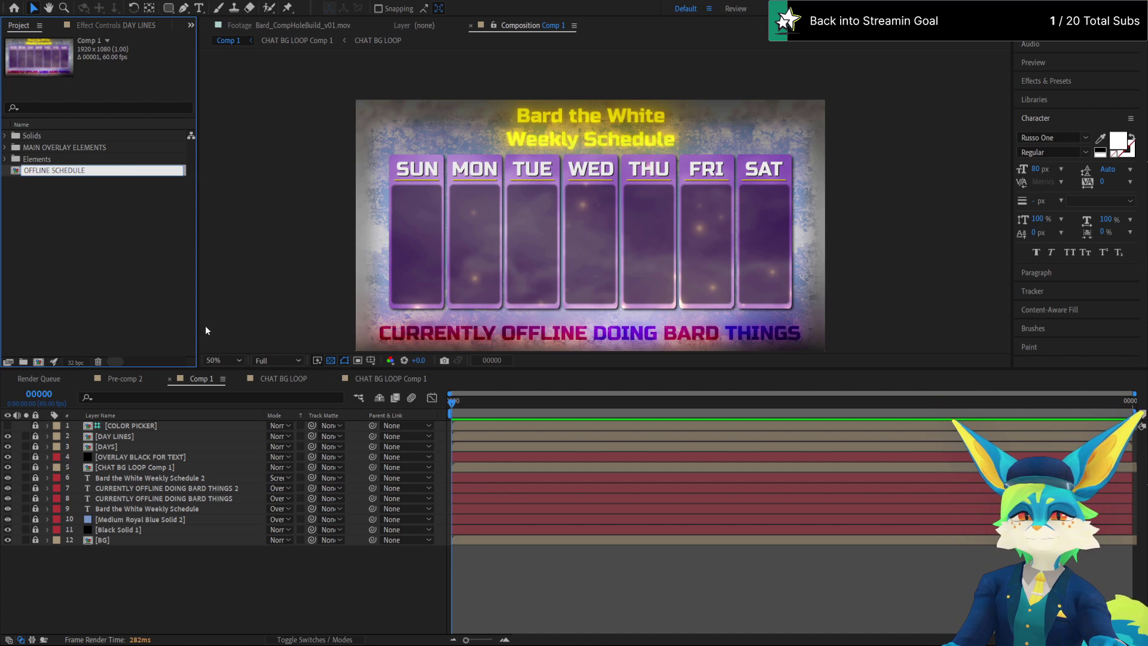
pyautogui.press('Return')
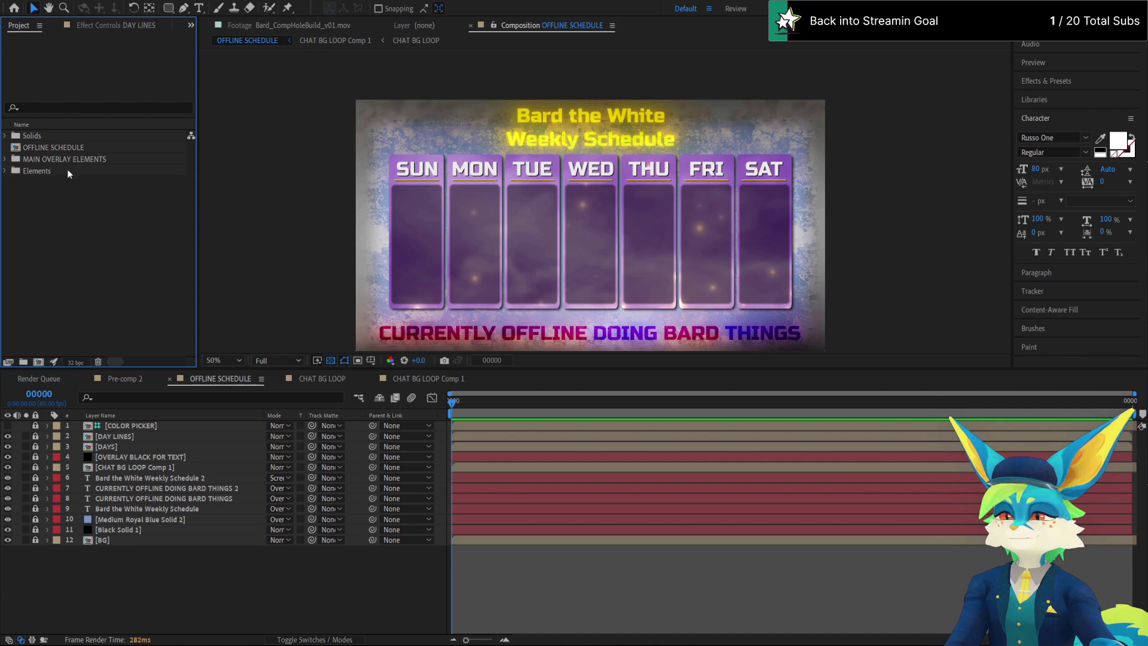
pyautogui.click(68, 149)
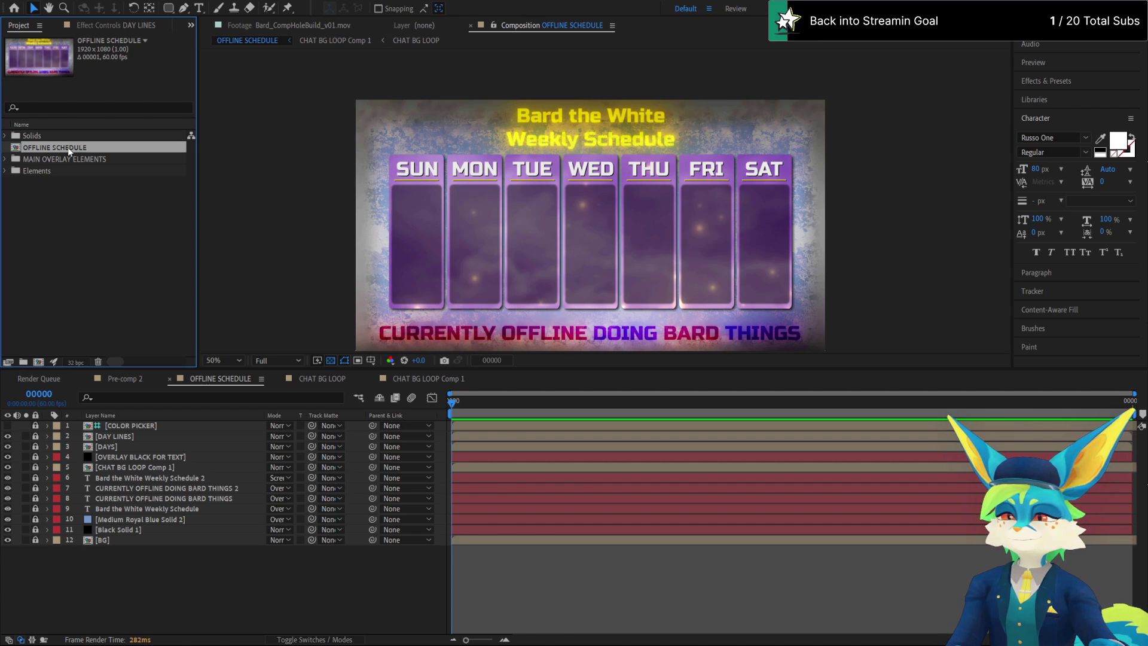
pyautogui.click(69, 214)
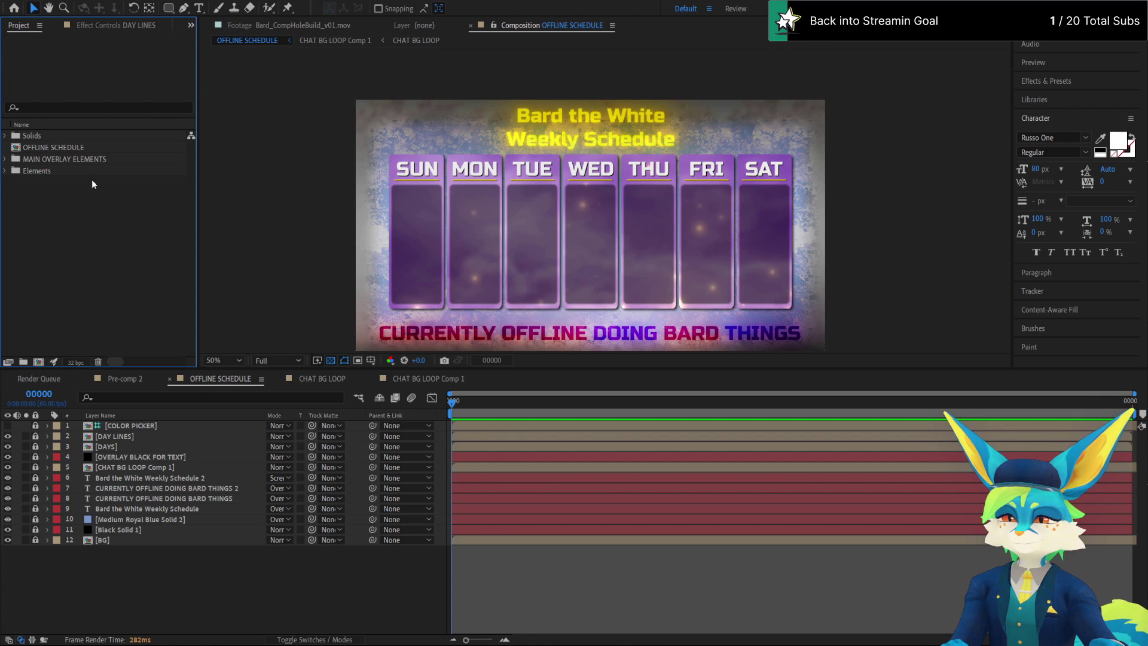
# Duplicate the OFFLINE SCHEDULE composition in the project and open the copy's name for editing
pyautogui.click(76, 149)
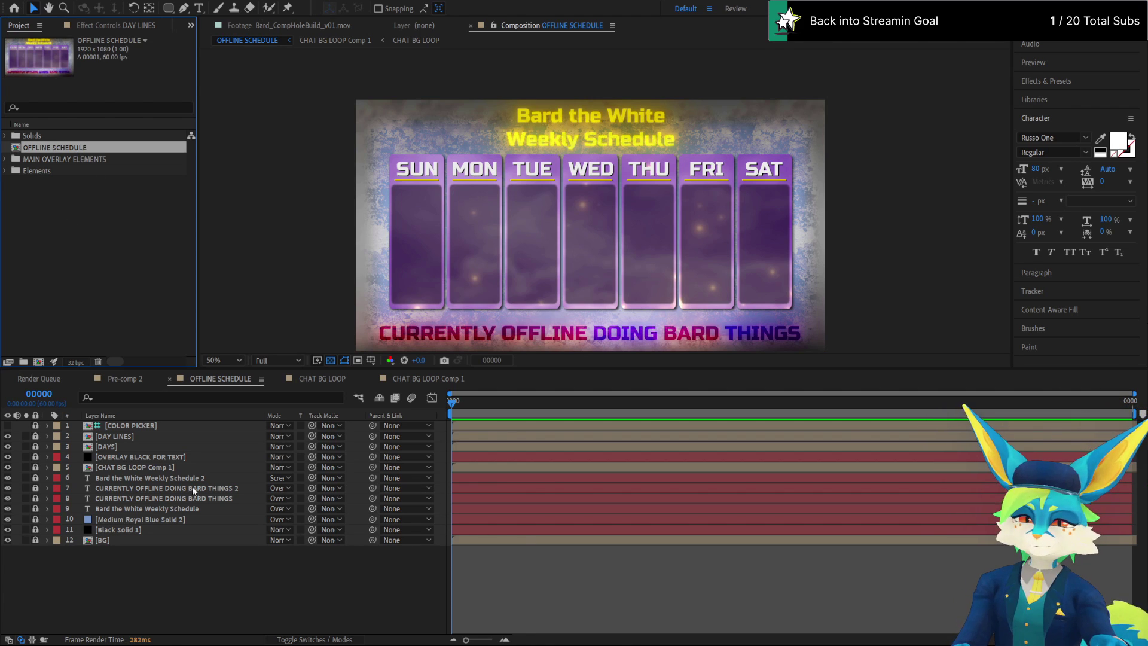
pyautogui.hotkey('ctrl', 'd')
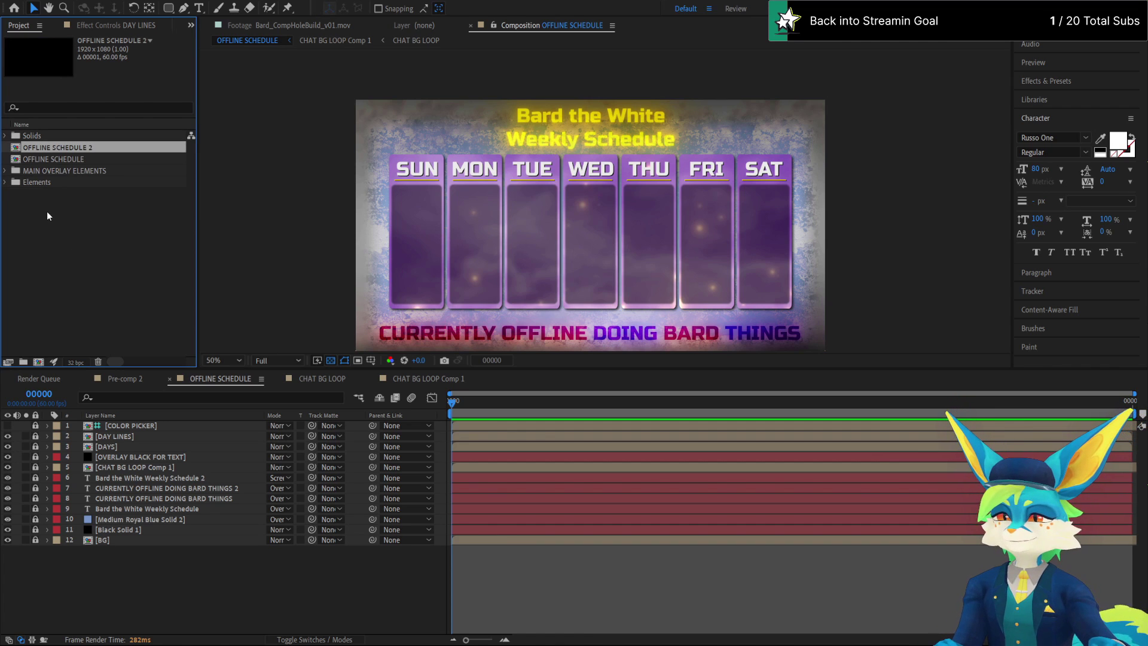
pyautogui.press('Return')
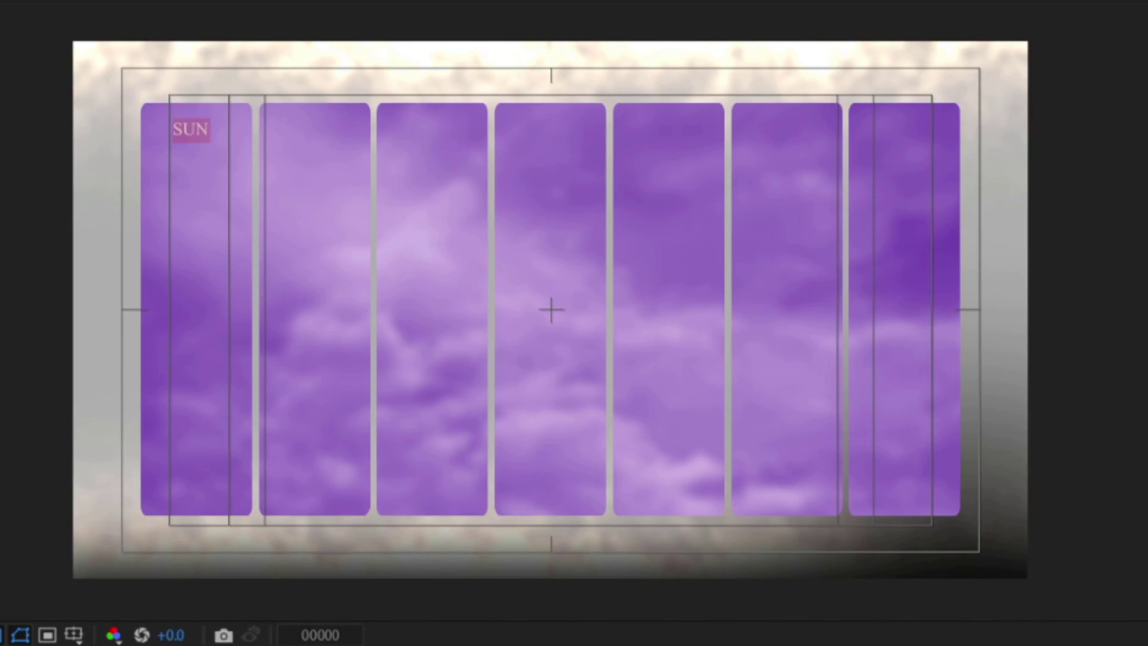
# Position the SUN label at the top of the first panel and duplicate it across the other six day panels
pyautogui.moveTo(230, 127); pyautogui.dragTo(214, 137)
pyautogui.hotkey('ctrl', 'd')
pyautogui.moveTo(222, 138); pyautogui.dragTo(336, 141)
pyautogui.hotkey('ctrl', 'd')
pyautogui.moveTo(336, 141); pyautogui.dragTo(448, 141)
pyautogui.hotkey('ctrl', 'd')
pyautogui.moveTo(448, 142); pyautogui.dragTo(685, 141)
pyautogui.hotkey('ctrl', 'd')
# Change the duplicated SUN labels on the other panels to MON, TUE, WED, THU, FRI and SAT
pyautogui.doubleClick(924, 140)
pyautogui.write('SAT')
pyautogui.doubleClick(817, 144)
pyautogui.write('FRI')
pyautogui.doubleClick(693, 141)
pyautogui.write('THU')
pyautogui.doubleClick(571, 141)
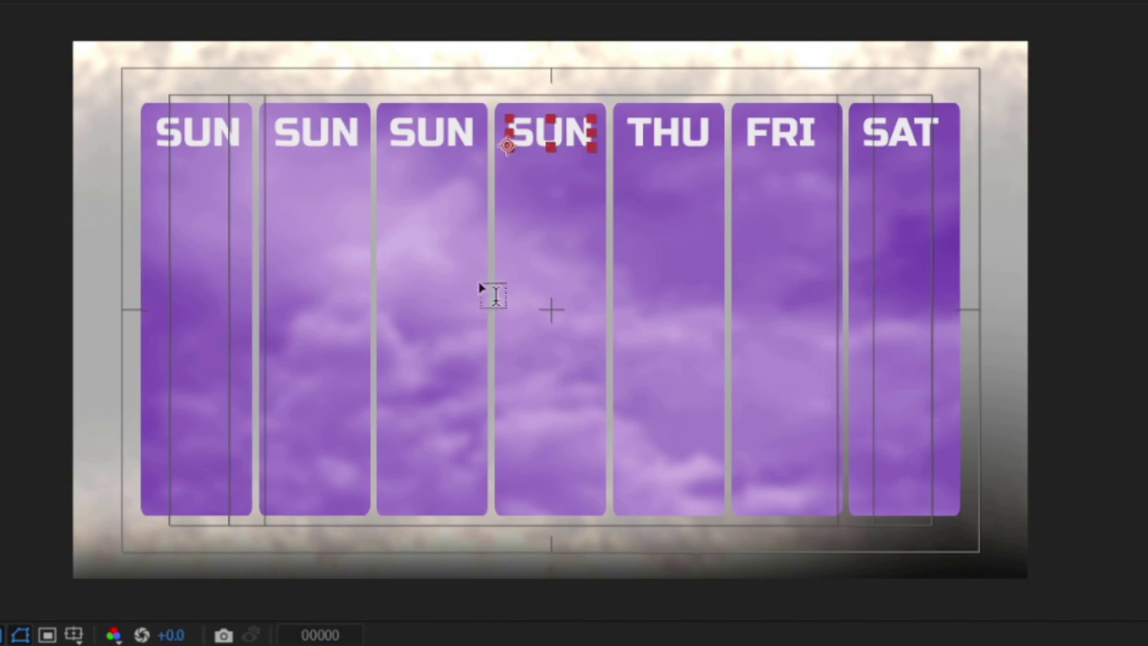
pyautogui.write('WED')
pyautogui.doubleClick(452, 141)
pyautogui.write('TUE')
pyautogui.doubleClick(335, 141)
# Nudge the day labels horizontally so each one sits centered in its panel
pyautogui.click(430, 133)
pyautogui.press('Right')
pyautogui.press('Right')
pyautogui.press('Right')
pyautogui.press('Right')
pyautogui.press('Right')
pyautogui.press('Right')
pyautogui.click(560, 144)
pyautogui.press('Left')
pyautogui.press('Left')
pyautogui.press('Left')
pyautogui.click(670, 134)
pyautogui.click(781, 135)
pyautogui.click(902, 137)
pyautogui.press('Right')
pyautogui.press('Right')
pyautogui.press('Right')
pyautogui.press('Right')
pyautogui.press('Right')
pyautogui.press('Right')
# Draw a straight yellow underline across the SUN panel with the Pen tool and raise it to just beneath the label
pyautogui.click(947, 486)
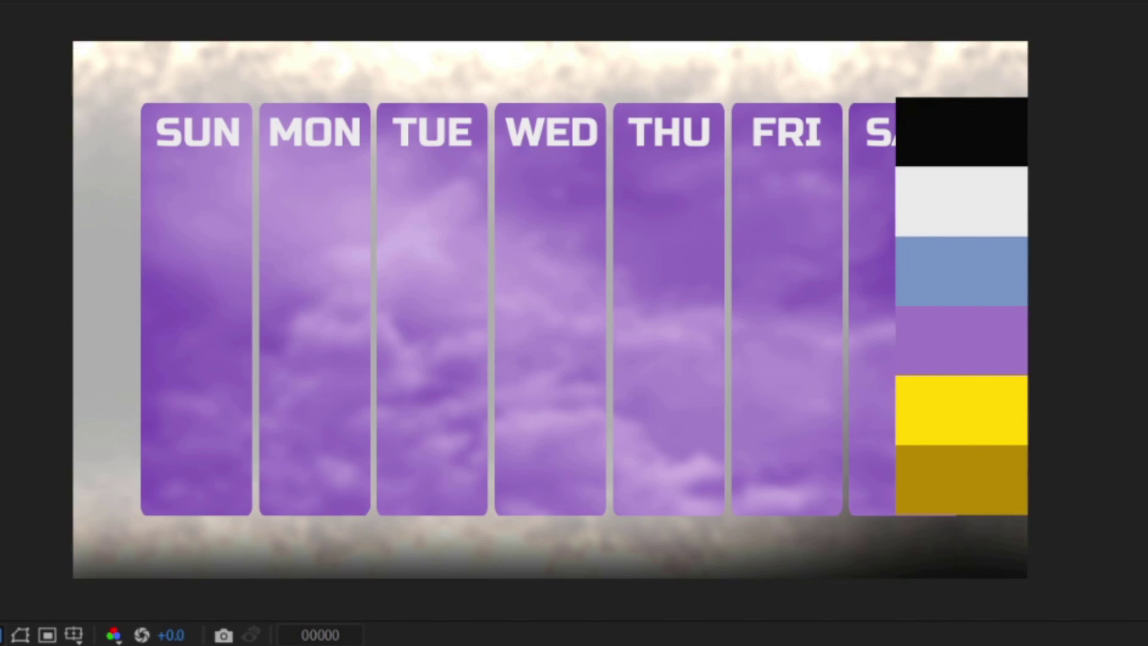
pyautogui.press('g')
pyautogui.click(137, 201)
pyautogui.keyDown('shift'); pyautogui.click(253, 202); pyautogui.keyUp('shift')
pyautogui.scroll(2, 211, 159)
pyautogui.hotkey('shift', 'Up')
pyautogui.hotkey('shift', 'Up')
pyautogui.hotkey('shift', 'Up')
pyautogui.hotkey('shift', 'Up')
pyautogui.hotkey('shift', 'Up')
pyautogui.hotkey('shift', 'Up')
pyautogui.hotkey('shift', 'Up')
pyautogui.hotkey('shift', 'Up')
pyautogui.hotkey('shift', 'Up')
pyautogui.press('Up')
# Align the yellow underline under SUN and duplicate it beneath the neighbouring day labels
pyautogui.moveTo(385, 148); pyautogui.dragTo(338, 145)
pyautogui.hotkey('ctrl', 'd')
pyautogui.moveTo(248, 147); pyautogui.dragTo(720, 152)
pyautogui.keyDown('shift'); pyautogui.click(249, 145); pyautogui.keyUp('shift')
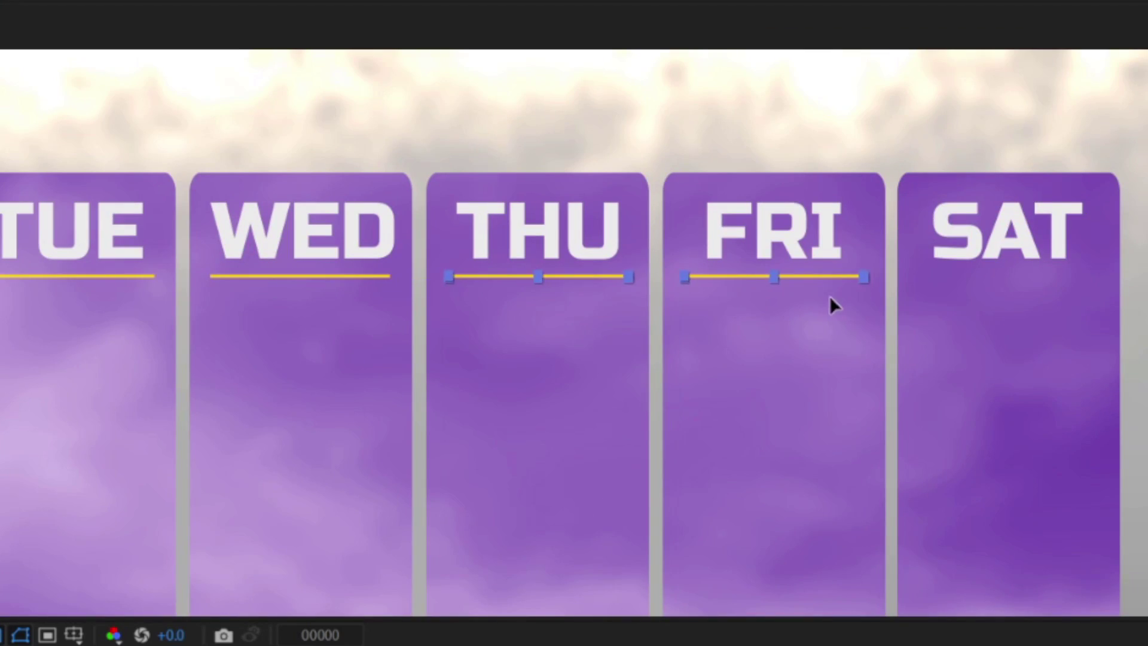
# Select the day underline layers and pre-compose them into one composition
pyautogui.press(',')
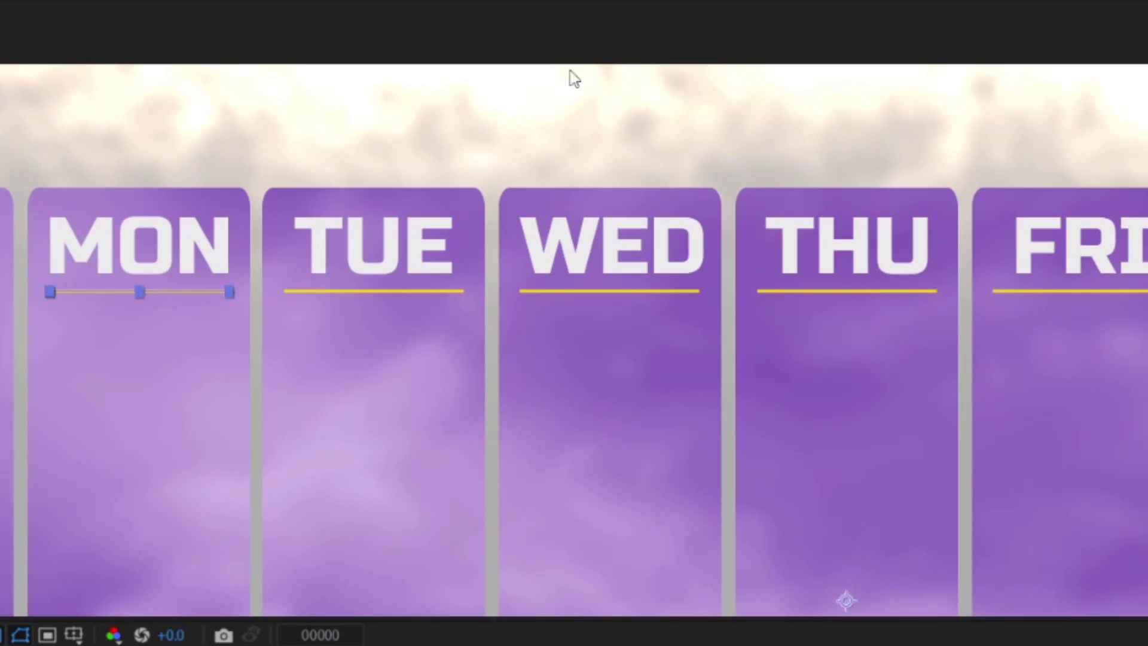
pyautogui.click(570, 72)
pyautogui.scroll(-1, 574, 323)
pyautogui.moveTo(673, 473); pyautogui.dragTo(605, 382)
pyautogui.hotkey('ctrl', 'shift', 'c')
pyautogui.press('Return')
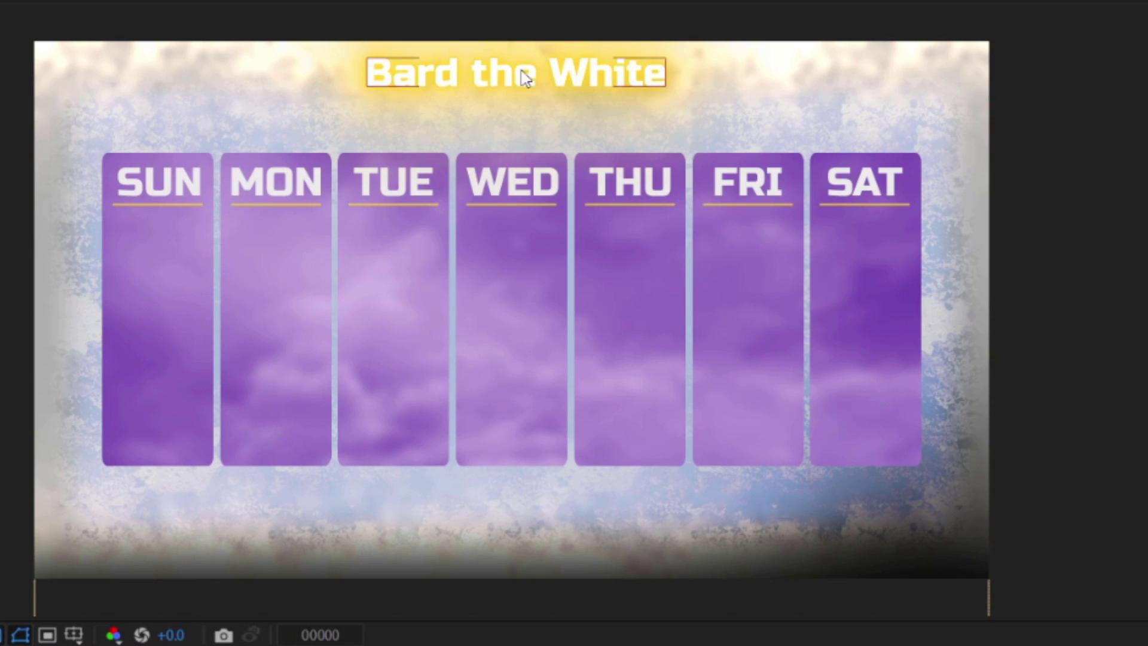
# Open the Bard the White title text for editing
pyautogui.doubleClick(526, 71)
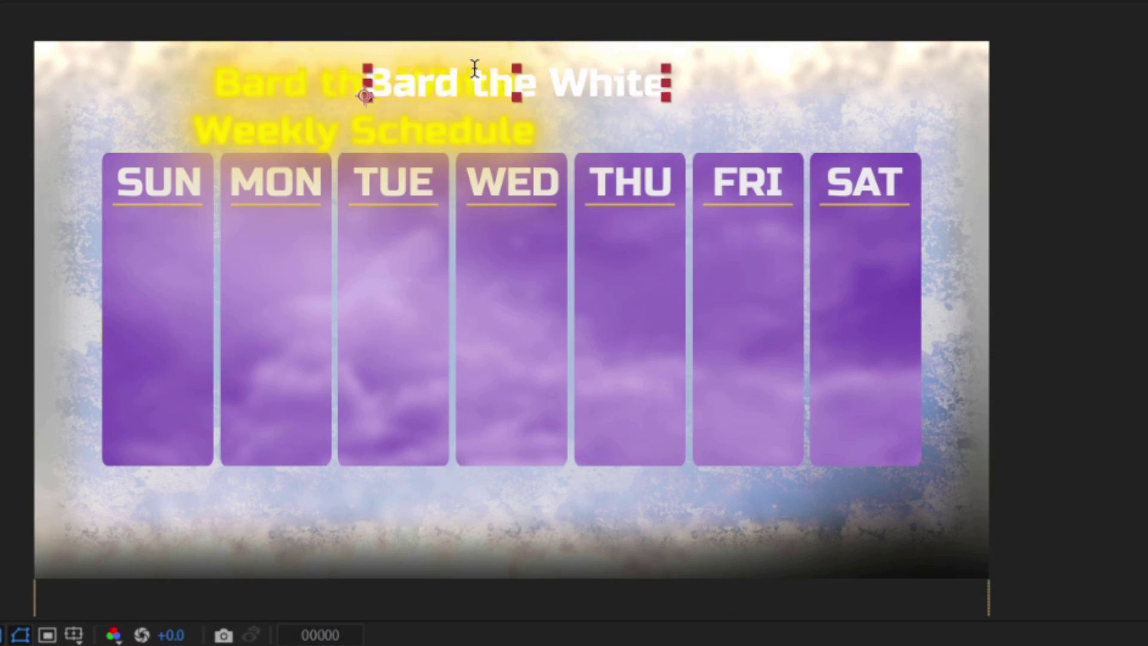